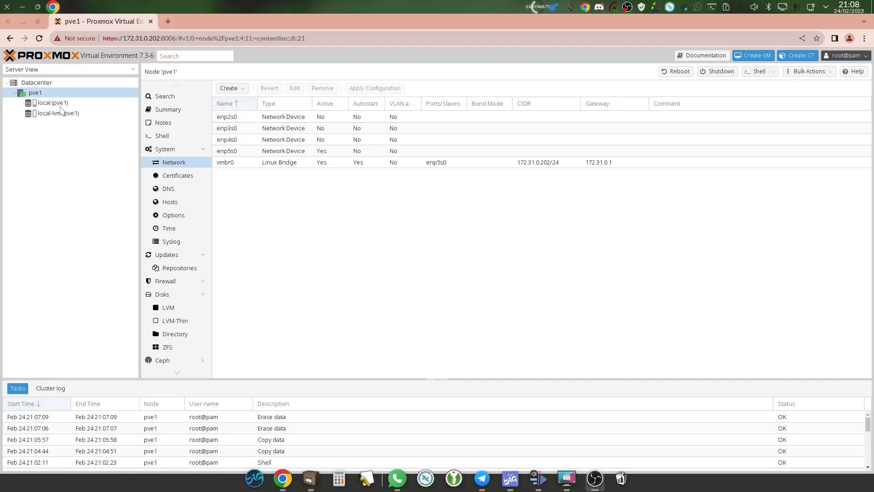
# Step: Examine which content types the local and local-lvm storages on pve1 accept in their summaries
pyautogui.click(36, 102)
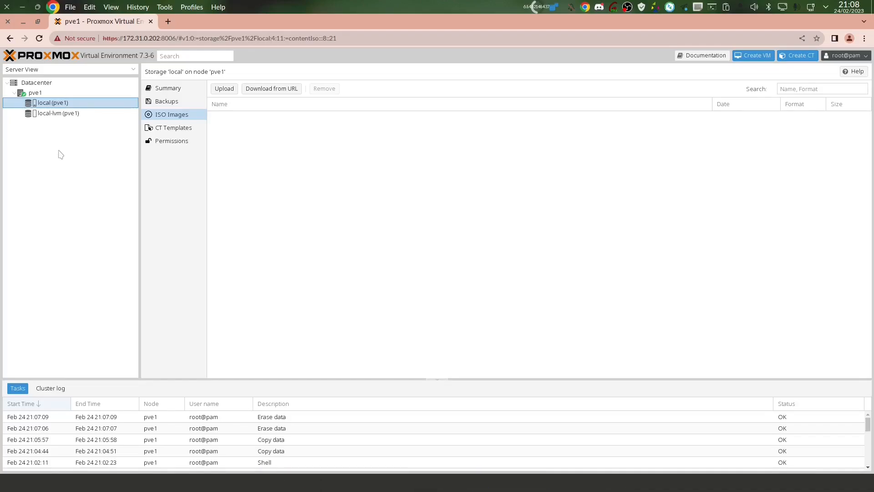
pyautogui.click(169, 89)
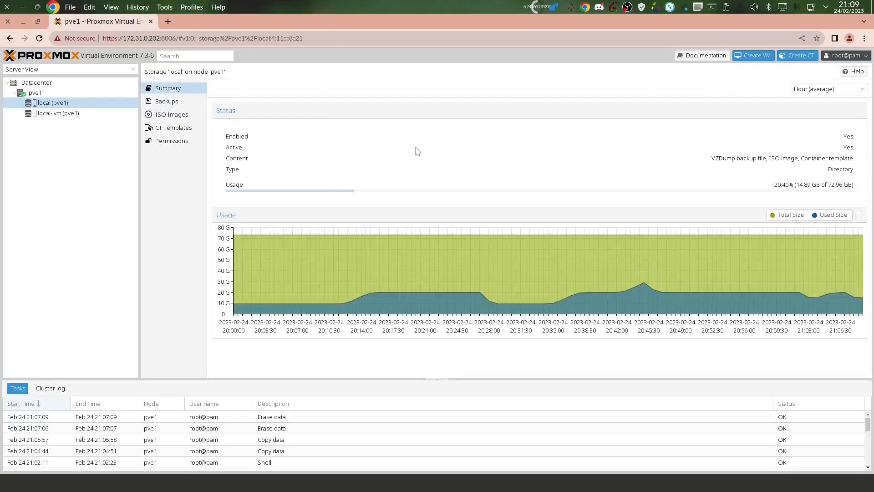
pyautogui.moveTo(713, 158); pyautogui.dragTo(848, 158)
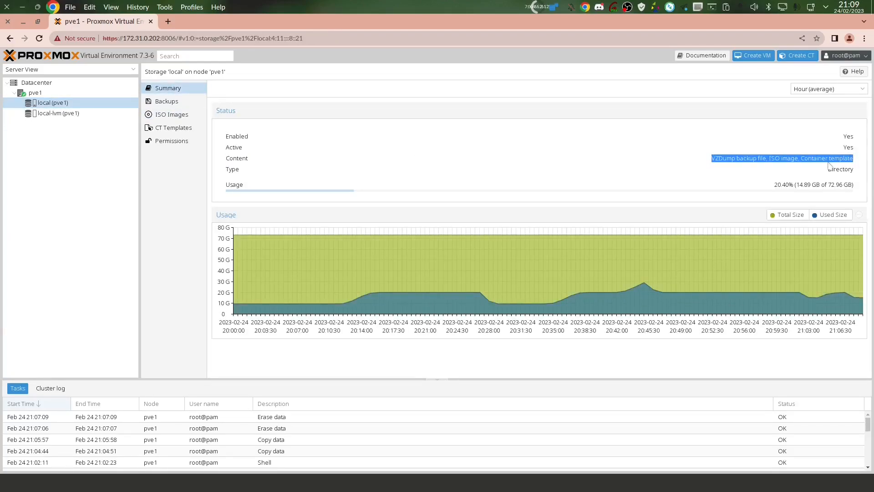
pyautogui.click(46, 114)
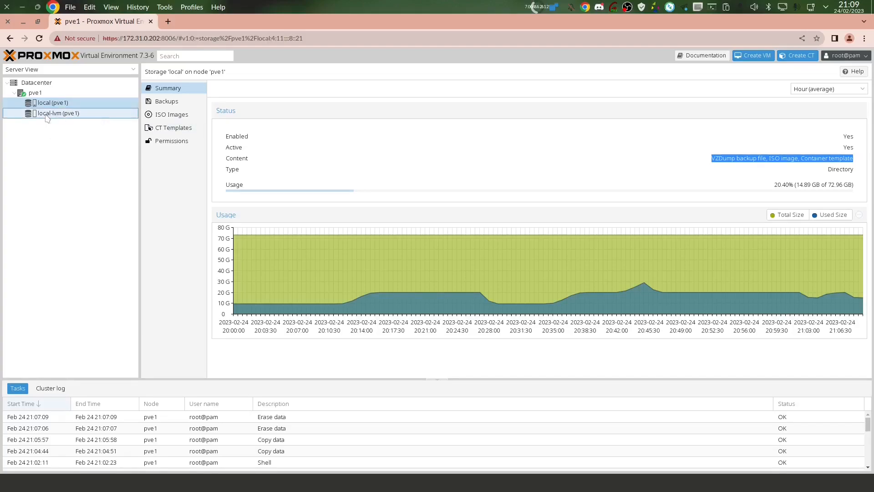
pyautogui.moveTo(802, 158); pyautogui.dragTo(856, 170)
pyautogui.click(847, 171)
pyautogui.click(817, 160)
pyautogui.moveTo(796, 159); pyautogui.dragTo(850, 161)
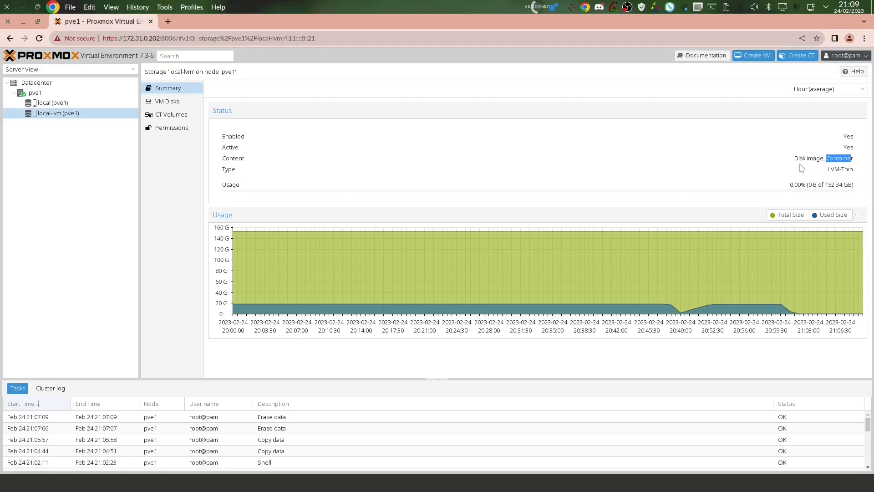
# Step: Upload Windows10.iso from the 01-Transicao folder to the ISO images of the local storage on pve1
pyautogui.click(48, 102)
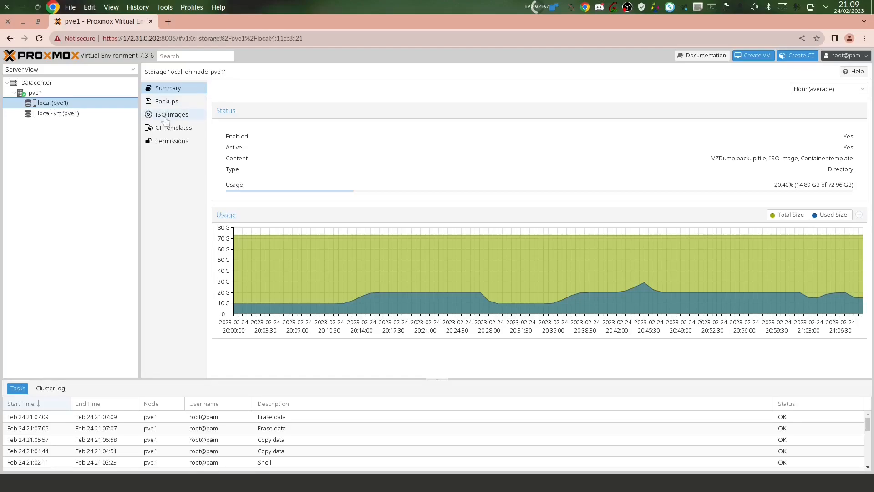
pyautogui.click(163, 117)
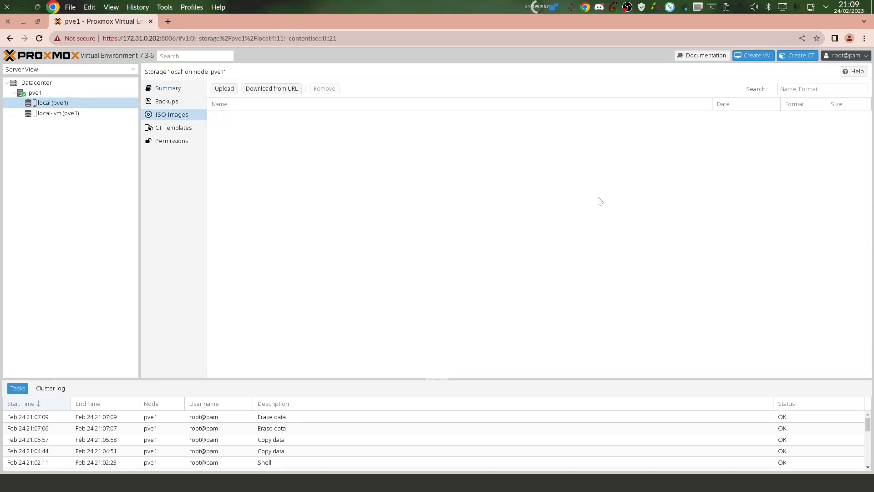
pyautogui.click(225, 89)
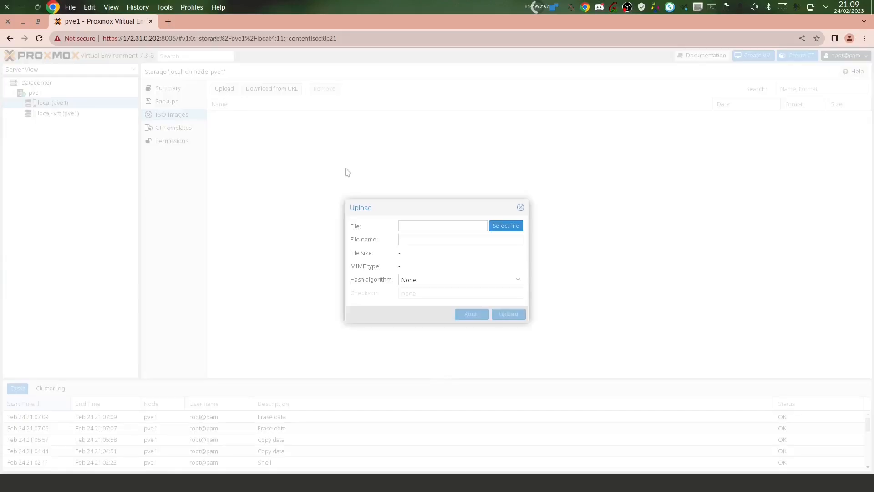
pyautogui.click(515, 226)
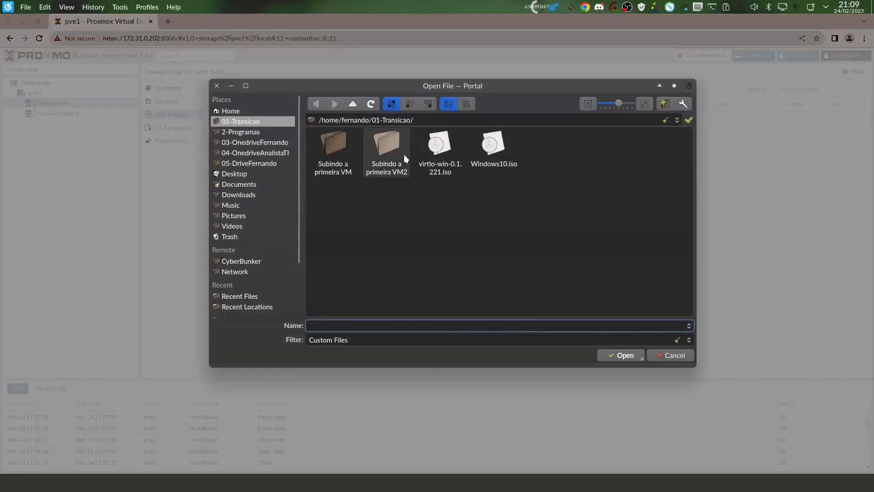
pyautogui.click(494, 148)
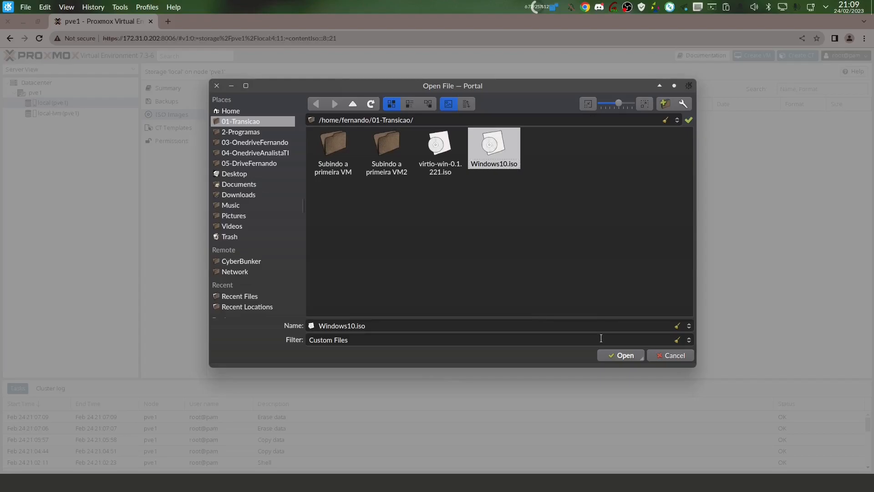
pyautogui.click(610, 354)
pyautogui.click(505, 313)
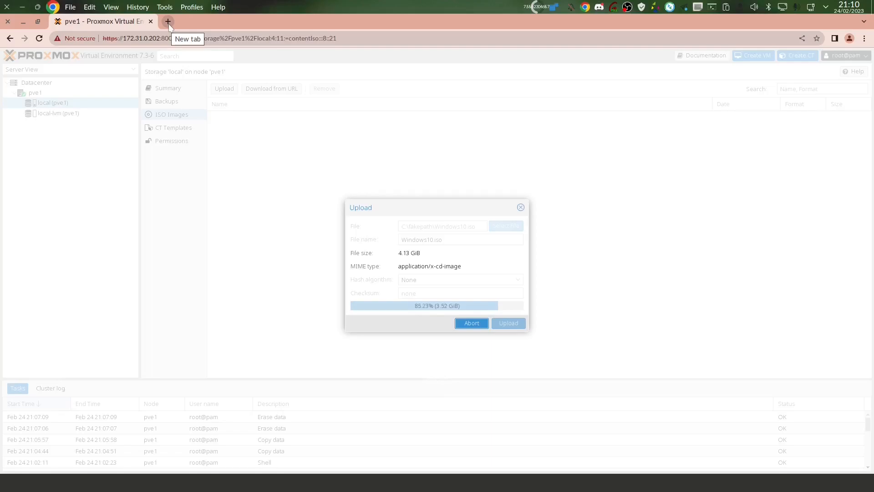
# Step: Search the web for "drivers virtio" and download the latest stable VirtIO ISO from the Proxmox VE wiki page
pyautogui.click(168, 22)
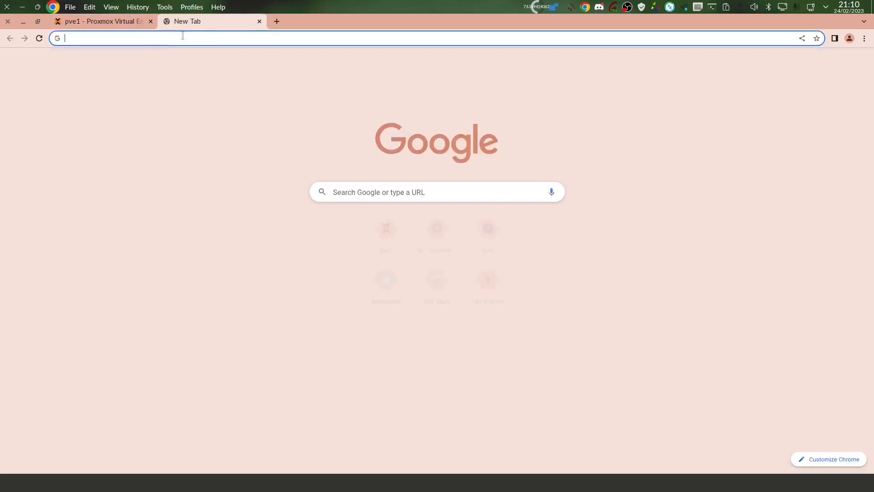
pyautogui.write('driv')
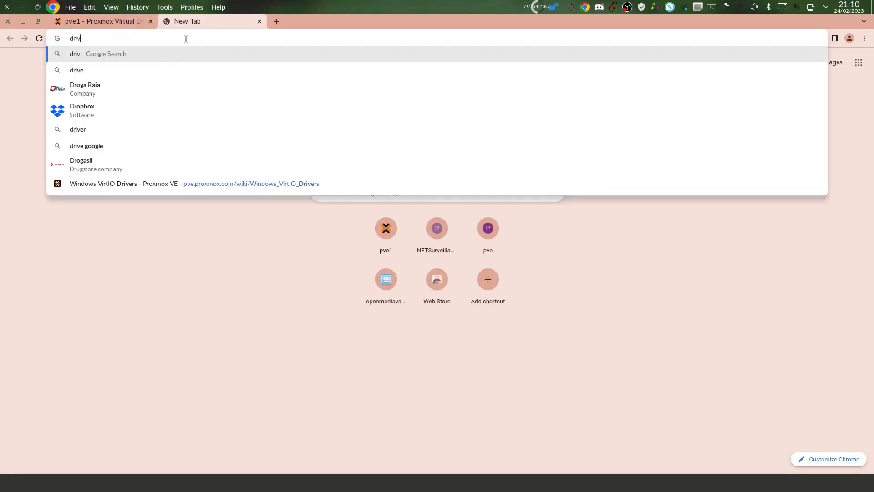
pyautogui.write('ers virtio')
pyautogui.press('Return')
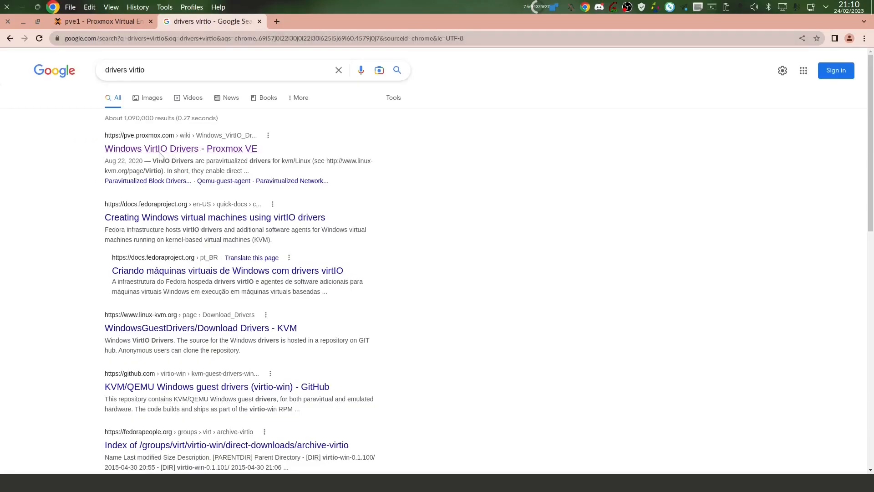
pyautogui.click(122, 151)
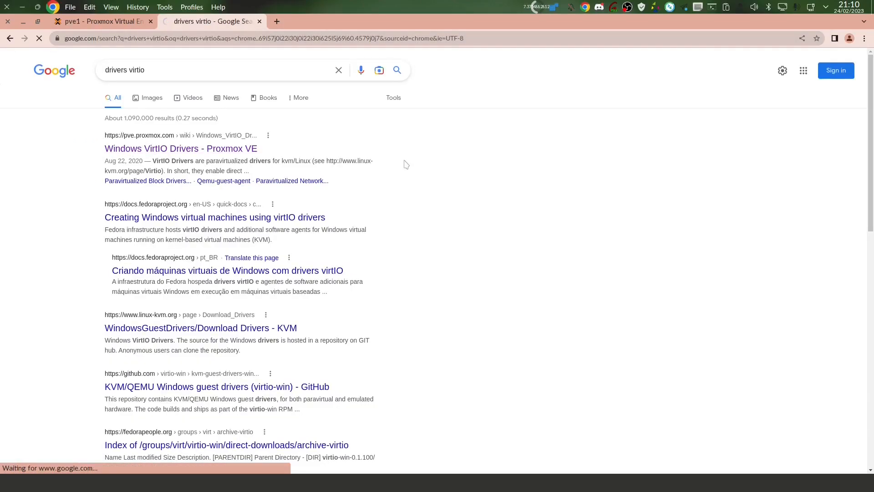
pyautogui.scroll(-1, 329, 185)
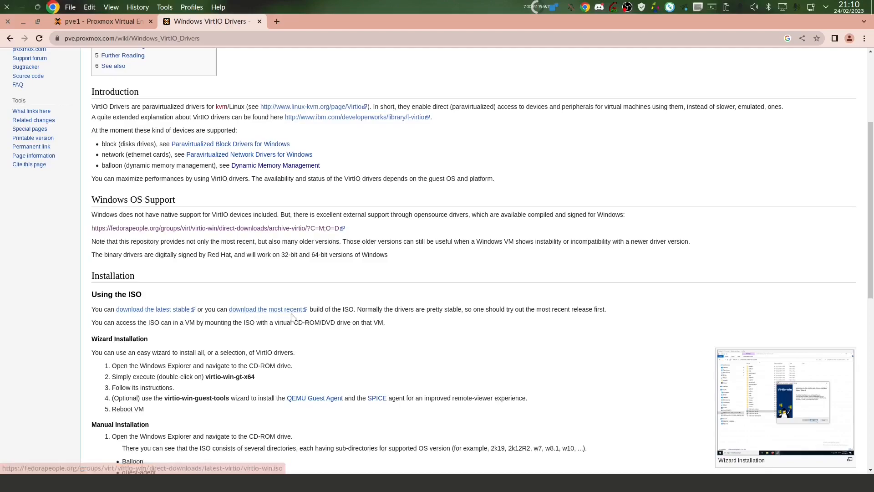
pyautogui.click(135, 313)
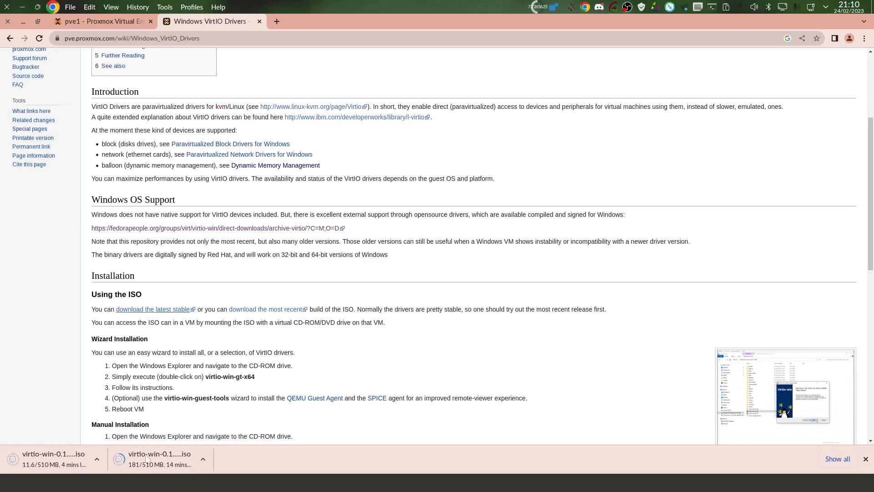
# Step: Return to the Proxmox page, review the output of the Windows10.iso copy task and close it
pyautogui.click(106, 24)
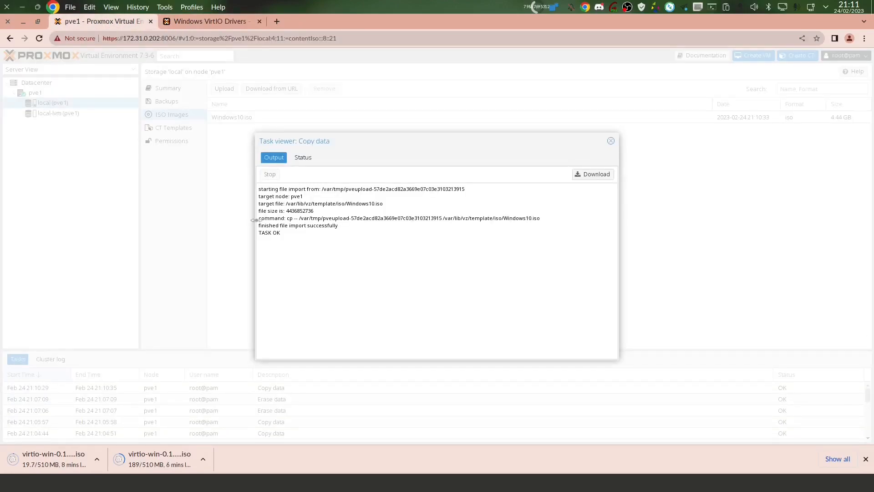
pyautogui.moveTo(260, 189); pyautogui.dragTo(419, 246)
pyautogui.click(352, 253)
pyautogui.moveTo(262, 189); pyautogui.dragTo(407, 247)
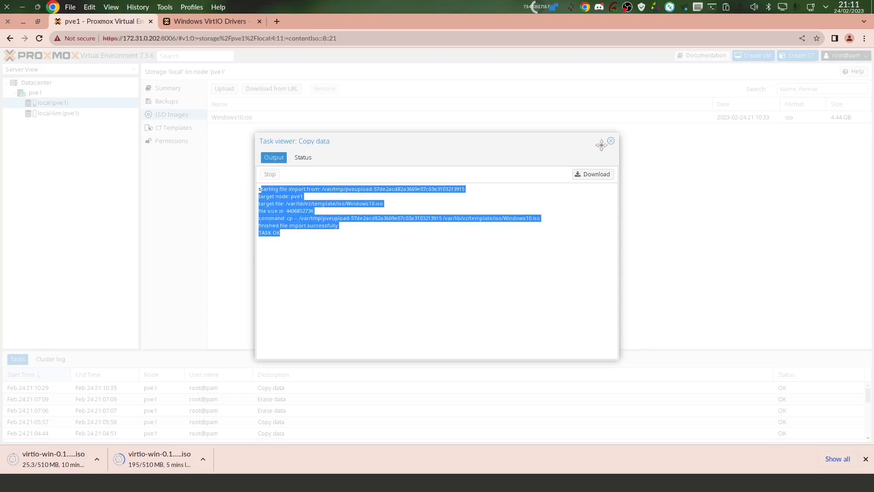
pyautogui.click(611, 141)
# Step: Upload virtio-win-0.1.221.iso to the local storage's ISO images and close the copy task's output
pyautogui.click(224, 89)
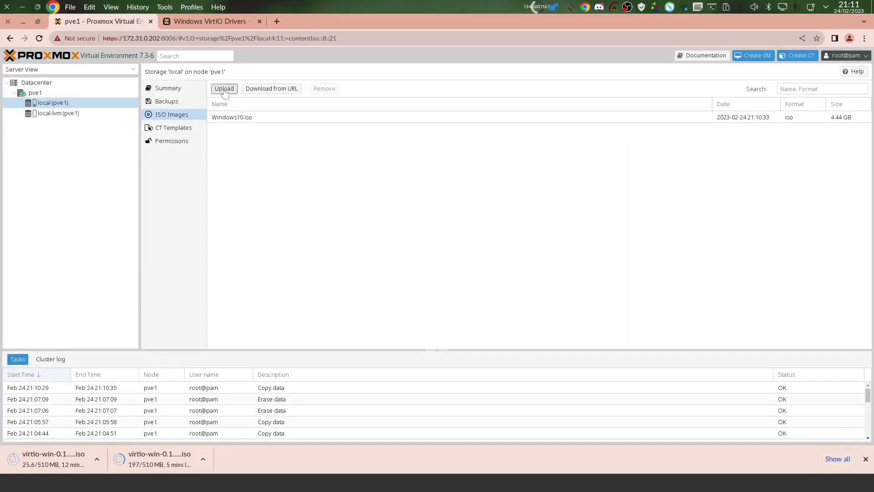
pyautogui.click(517, 213)
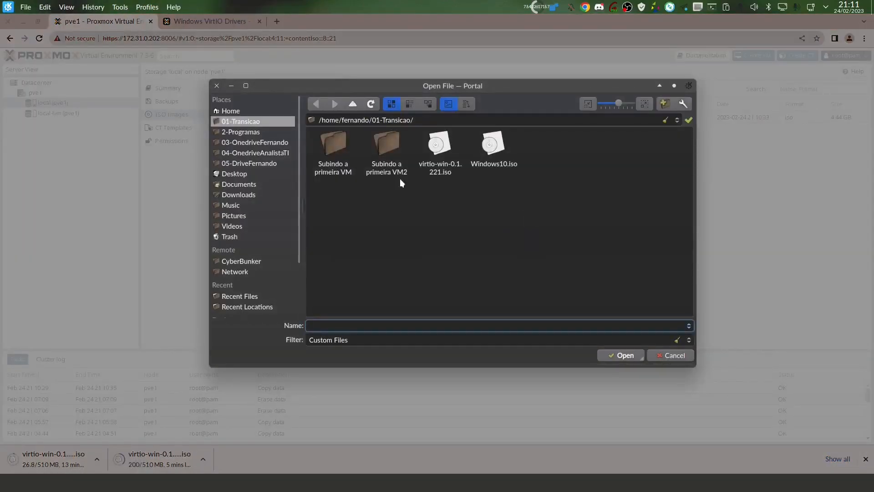
pyautogui.click(443, 152)
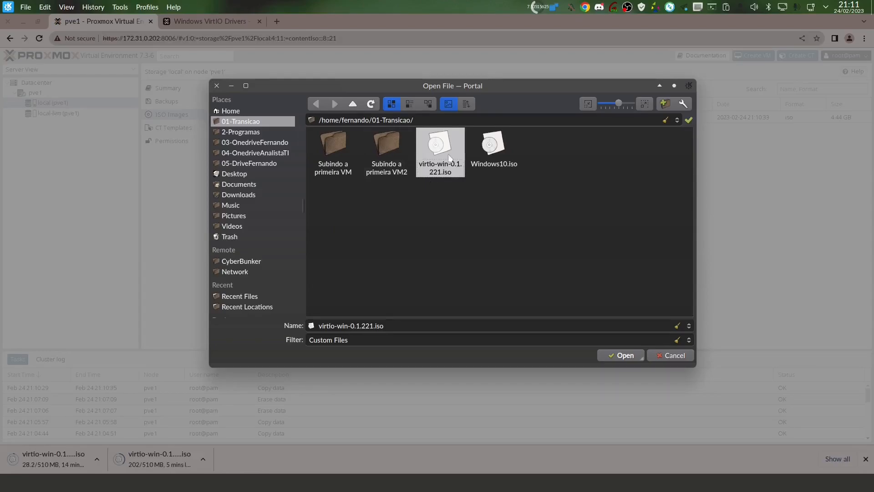
pyautogui.click(619, 355)
pyautogui.click(511, 301)
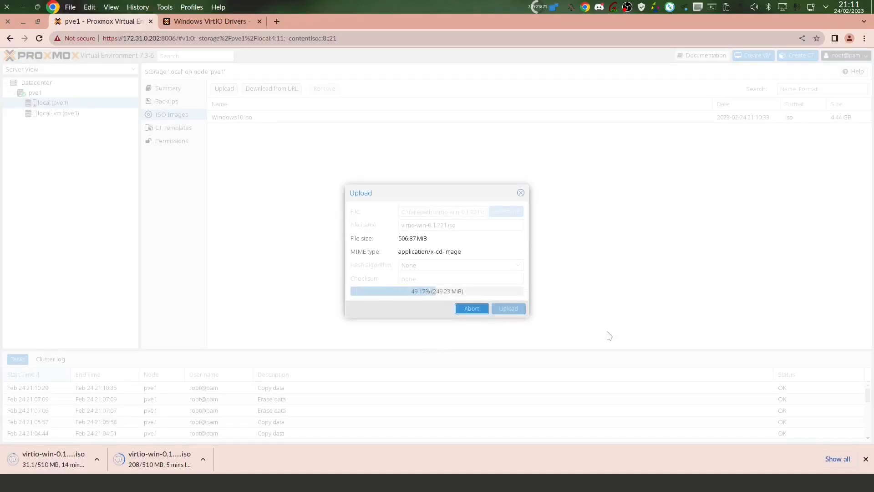
pyautogui.moveTo(312, 203); pyautogui.dragTo(448, 220)
pyautogui.click(485, 253)
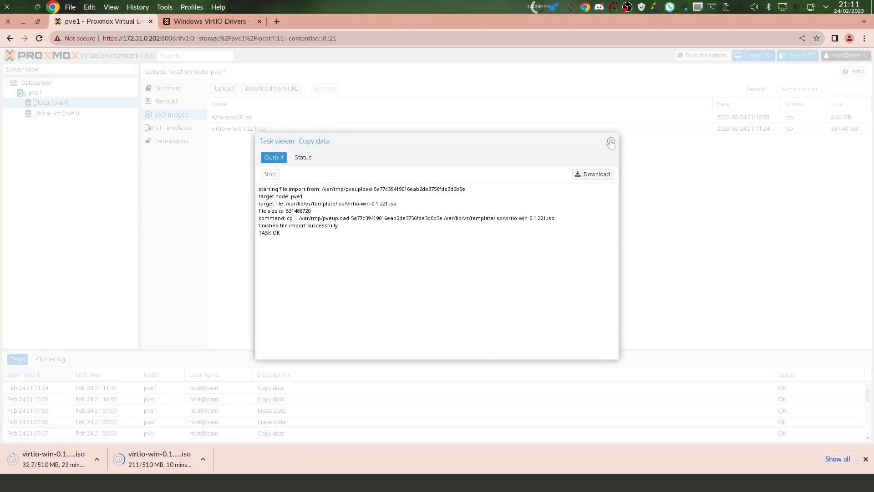
pyautogui.click(613, 141)
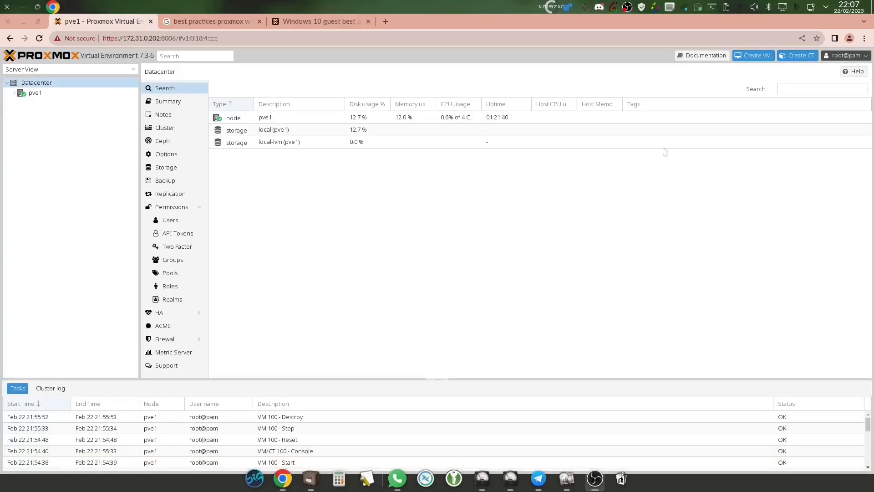
# Step: Start creating a new virtual machine on node pve1 and name it WIN10
pyautogui.moveTo(743, 44)
pyautogui.mouseDown()
pyautogui.moveTo(726, 51)
pyautogui.moveTo(724, 64)
pyautogui.moveTo(780, 59)
pyautogui.moveTo(720, 50)
pyautogui.mouseUp()
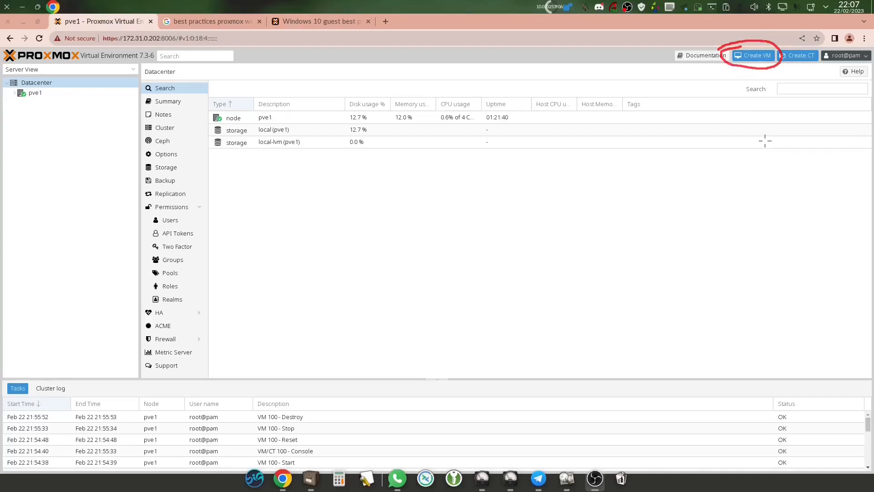
pyautogui.hotkey('shift', 'F9')
pyautogui.click(754, 55)
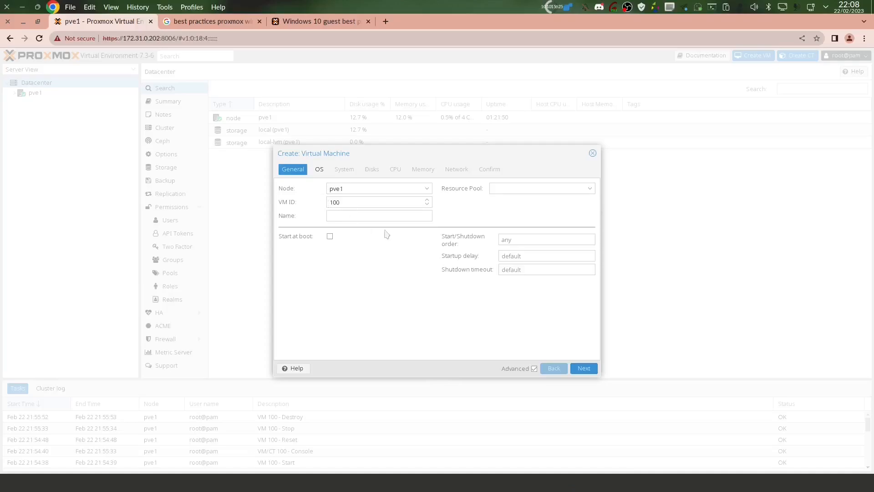
pyautogui.click(338, 217)
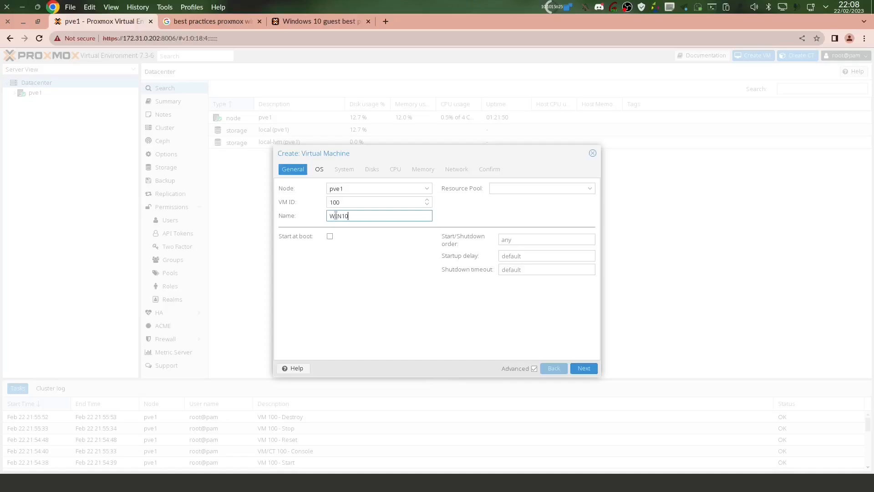
pyautogui.doubleClick(336, 215)
pyautogui.click(357, 211)
pyautogui.moveTo(357, 204); pyautogui.dragTo(316, 206)
pyautogui.click(353, 202)
pyautogui.click(285, 203)
pyautogui.click(348, 205)
pyautogui.doubleClick(356, 206)
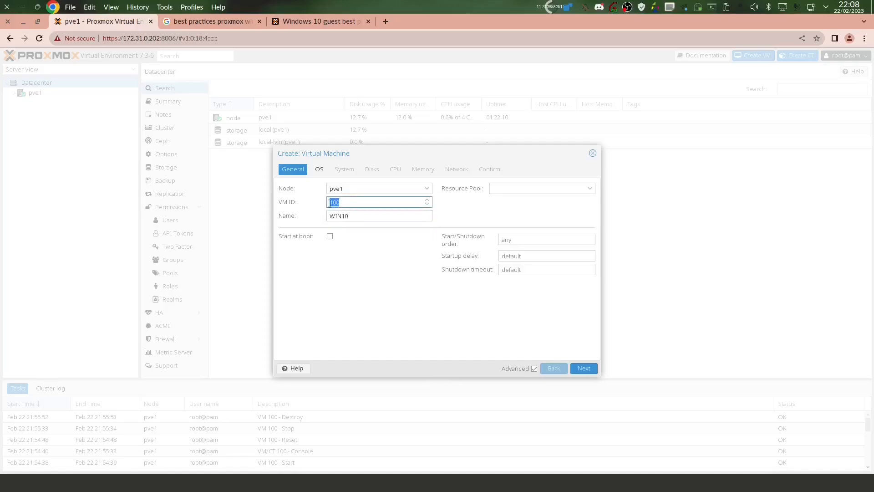
# Step: Try 150, 4000 and 99 as the VM ID of the new machine, and set it back to 100
pyautogui.moveTo(352, 201); pyautogui.dragTo(317, 202)
pyautogui.write('150')
pyautogui.moveTo(396, 203); pyautogui.dragTo(299, 207)
pyautogui.write('4000')
pyautogui.doubleClick(339, 202)
pyautogui.write('99')
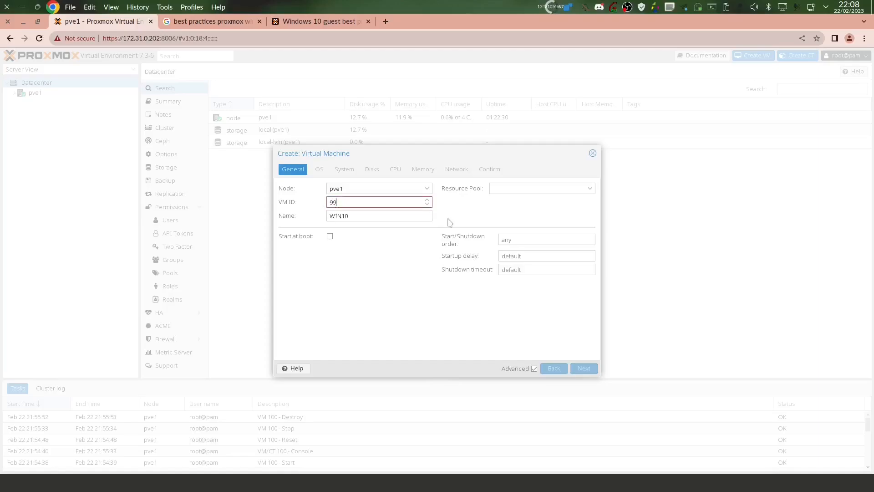
pyautogui.press('BackSpace')
pyautogui.press('BackSpace')
pyautogui.write('100')
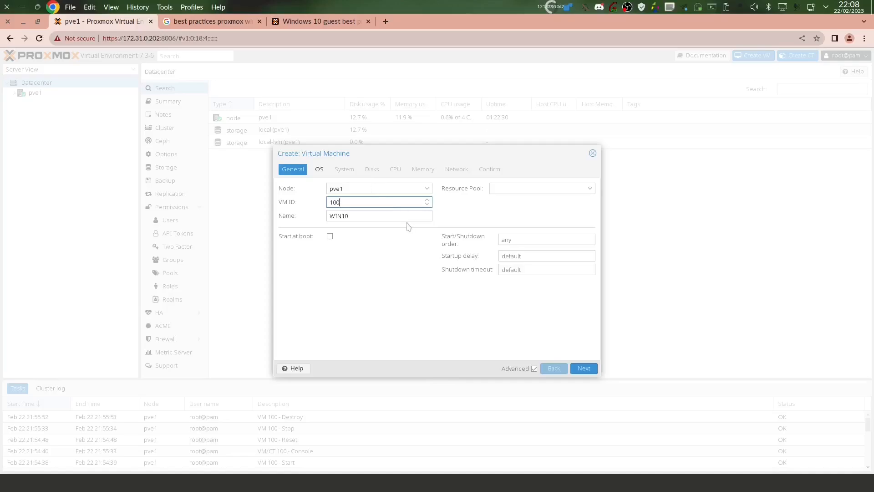
pyautogui.moveTo(342, 201); pyautogui.dragTo(330, 202)
pyautogui.moveTo(324, 232)
pyautogui.mouseDown()
pyautogui.moveTo(331, 244)
pyautogui.moveTo(335, 237)
pyautogui.mouseUp()
pyautogui.click(330, 236)
pyautogui.click(331, 237)
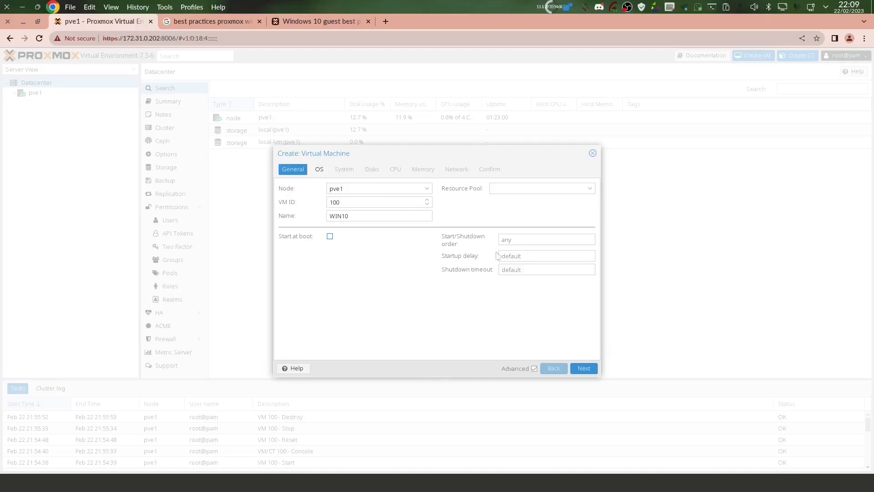
pyautogui.click(512, 242)
pyautogui.click(512, 256)
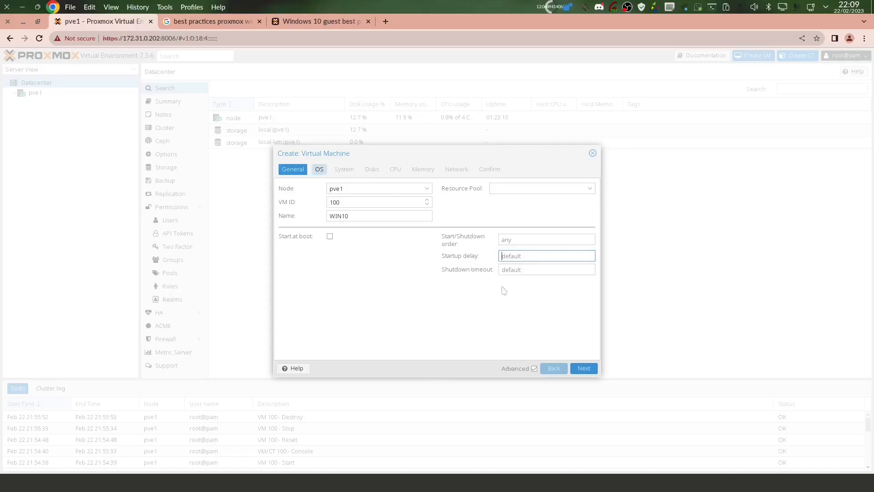
# Step: Continue to the operating system settings and use Windows10.iso from the local storage as the installation image
pyautogui.click(583, 368)
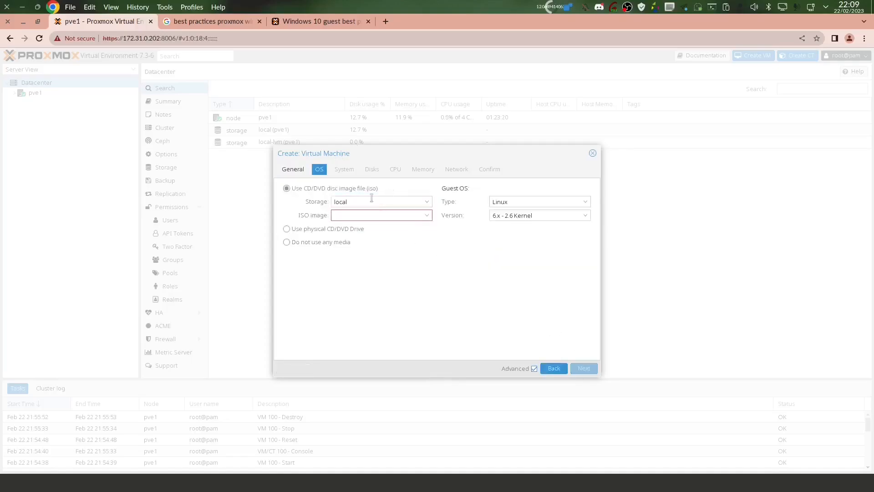
pyautogui.click(428, 215)
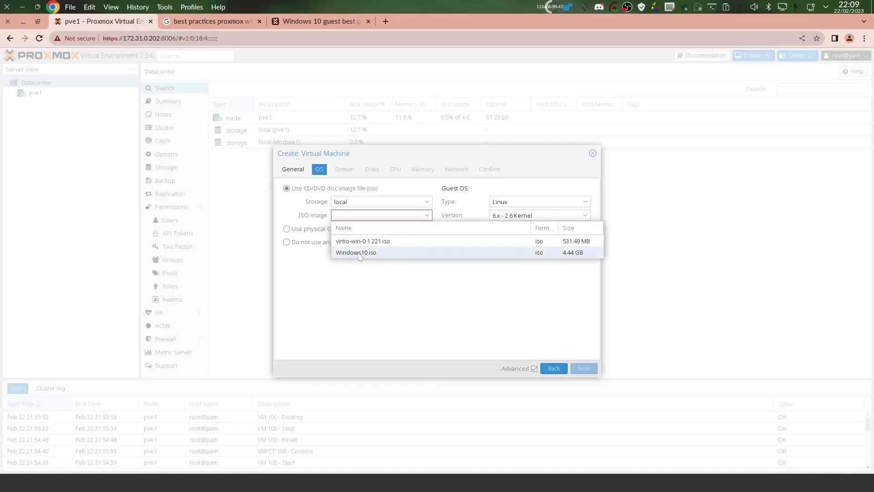
pyautogui.click(362, 253)
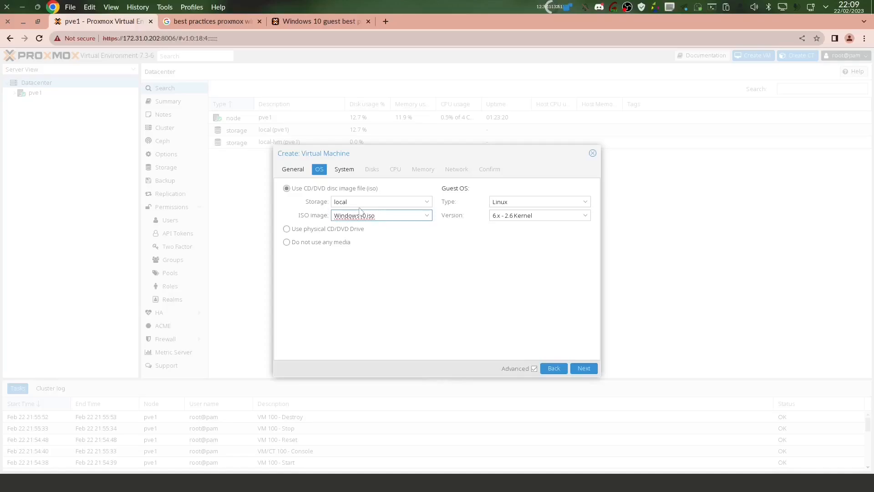
# Step: Set the guest OS to Microsoft Windows, version 10/2016/2019, and continue to the system settings
pyautogui.click(556, 202)
pyautogui.click(535, 225)
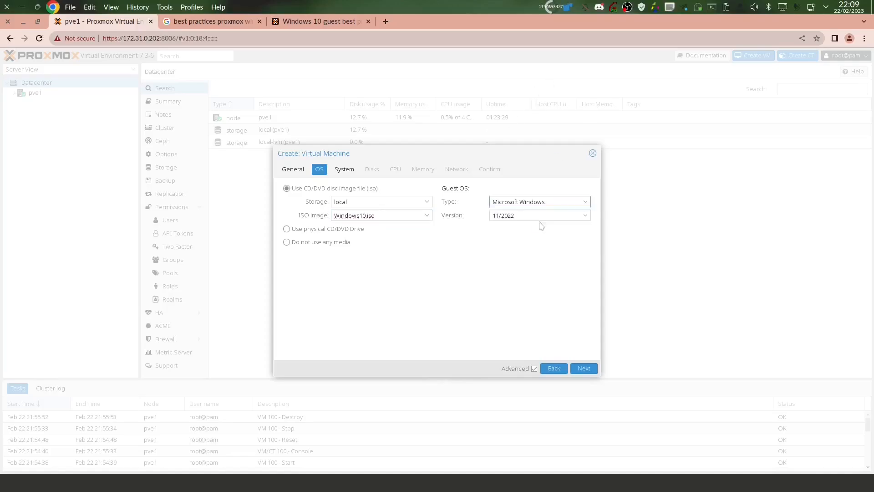
pyautogui.click(576, 214)
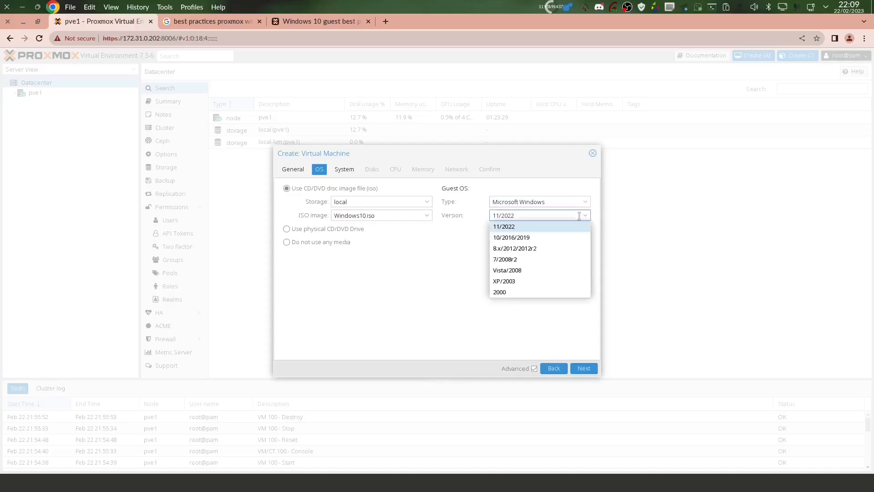
pyautogui.click(501, 239)
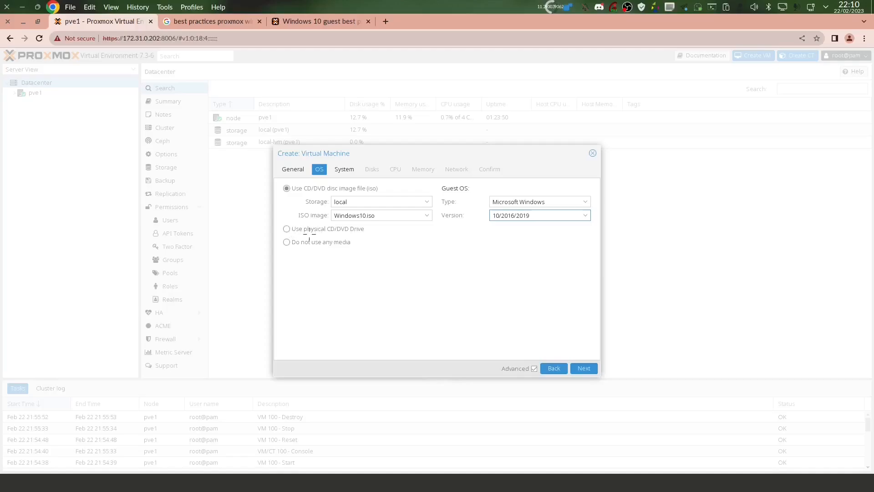
pyautogui.moveTo(334, 221)
pyautogui.mouseDown()
pyautogui.moveTo(371, 233)
pyautogui.moveTo(282, 243)
pyautogui.moveTo(312, 222)
pyautogui.mouseUp()
pyautogui.moveTo(291, 238)
pyautogui.mouseDown()
pyautogui.moveTo(340, 232)
pyautogui.moveTo(298, 259)
pyautogui.moveTo(284, 235)
pyautogui.moveTo(307, 228)
pyautogui.mouseUp()
pyautogui.click(584, 368)
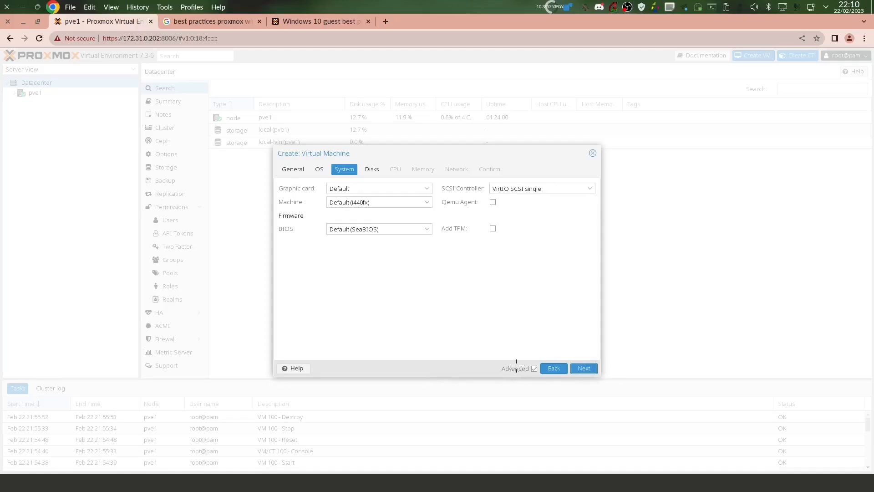
# Step: Try VirtIO SCSI as the SCSI controller and switch back to VirtIO SCSI single
pyautogui.moveTo(502, 363)
pyautogui.mouseDown()
pyautogui.moveTo(539, 376)
pyautogui.moveTo(505, 370)
pyautogui.mouseUp()
pyautogui.click(519, 188)
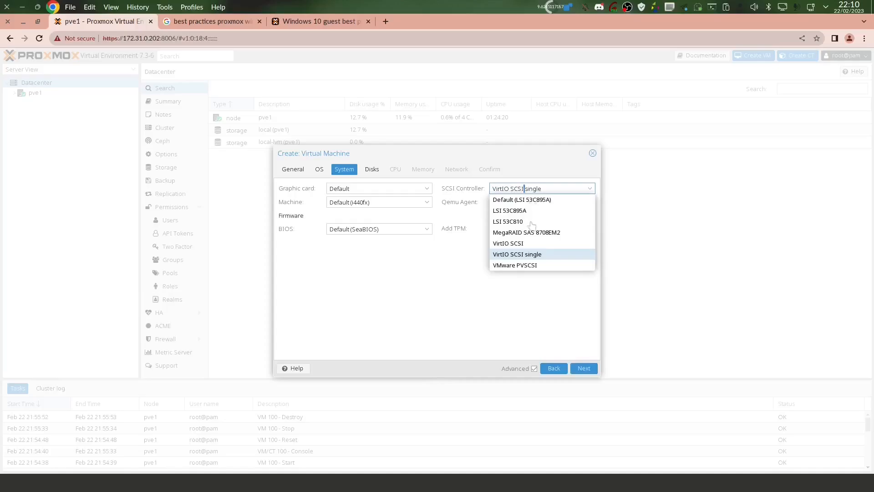
pyautogui.click(509, 246)
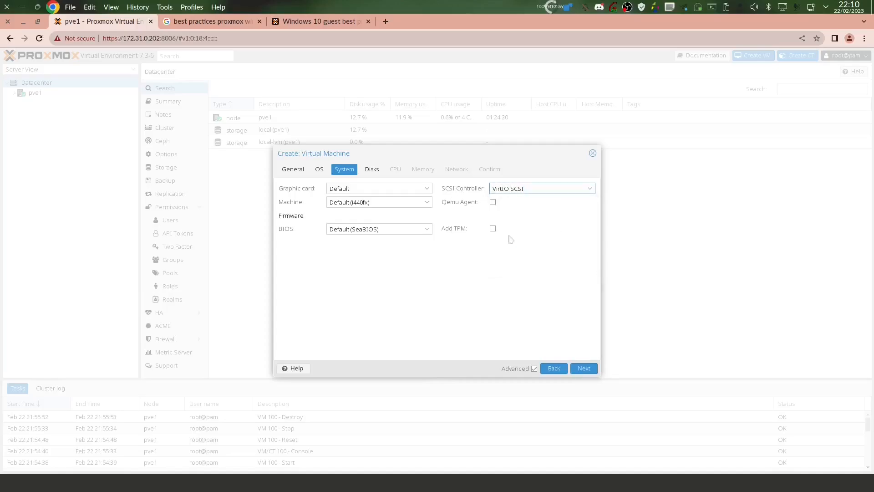
pyautogui.click(522, 189)
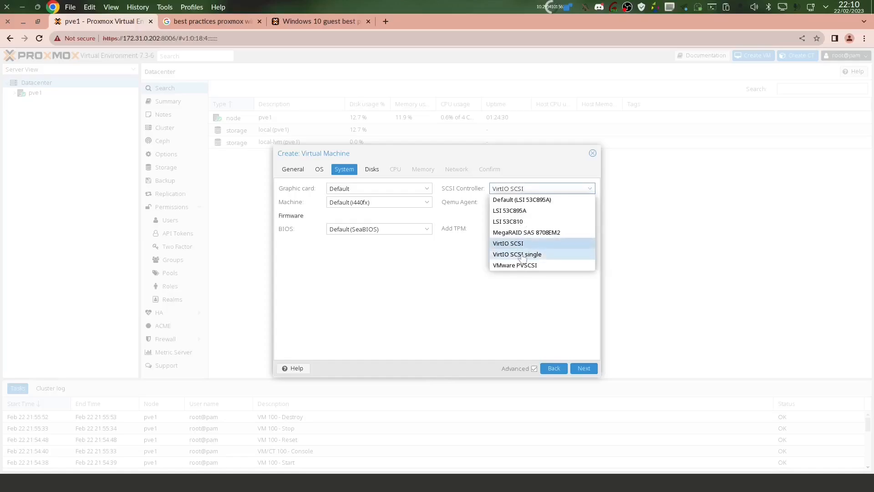
pyautogui.click(522, 256)
pyautogui.moveTo(525, 190); pyautogui.dragTo(542, 190)
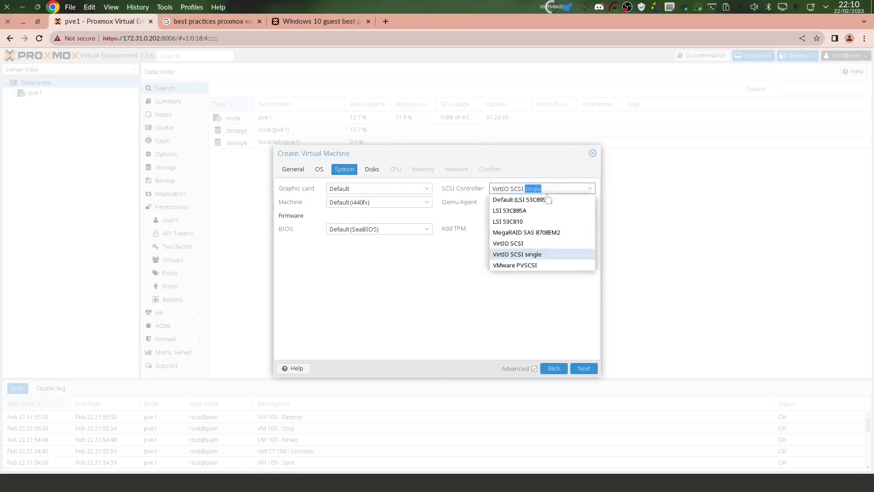
pyautogui.click(518, 255)
pyautogui.click(531, 192)
pyautogui.click(521, 243)
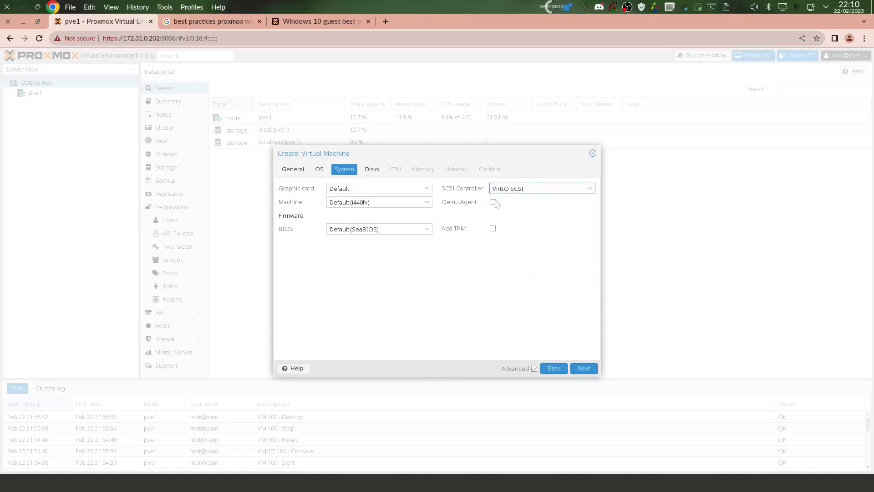
pyautogui.click(518, 188)
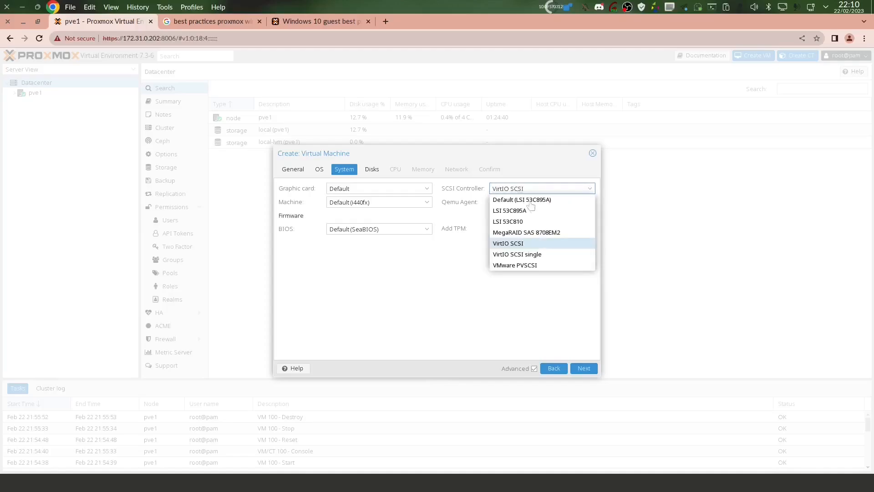
pyautogui.click(523, 259)
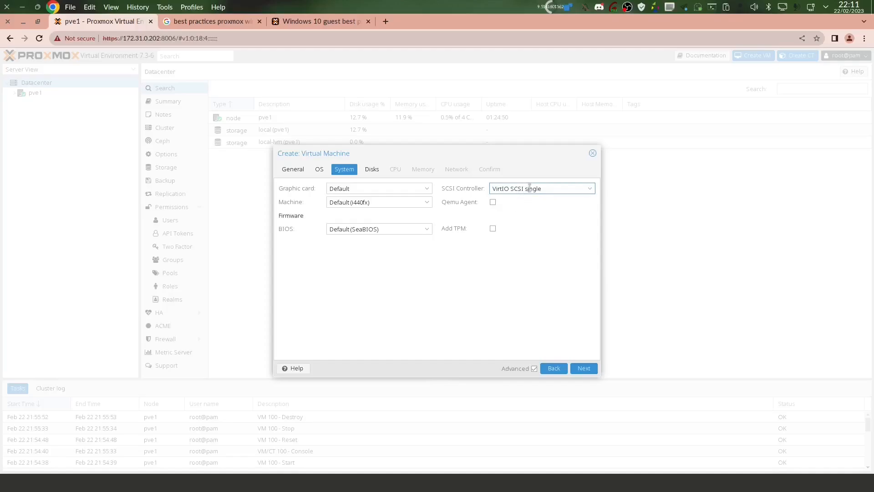
# Step: Set the SCSI controller to VirtIO SCSI, review the other controller types, and continue to the disk settings
pyautogui.click(590, 189)
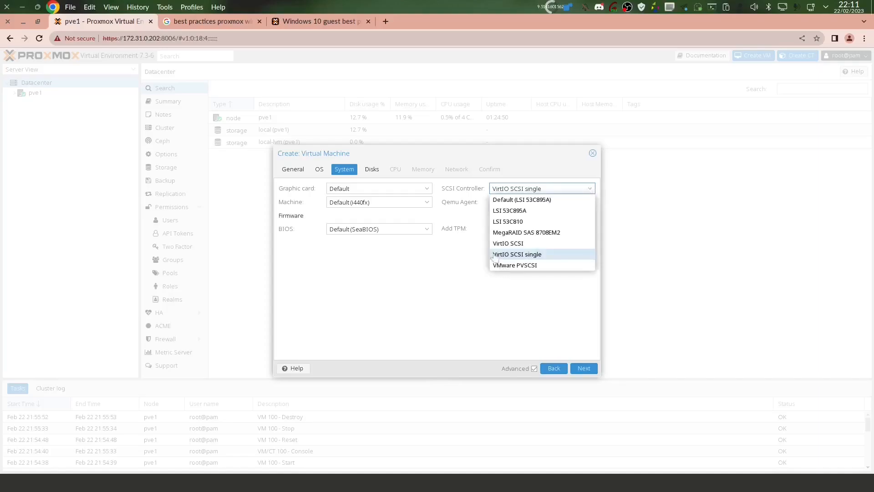
pyautogui.click(508, 244)
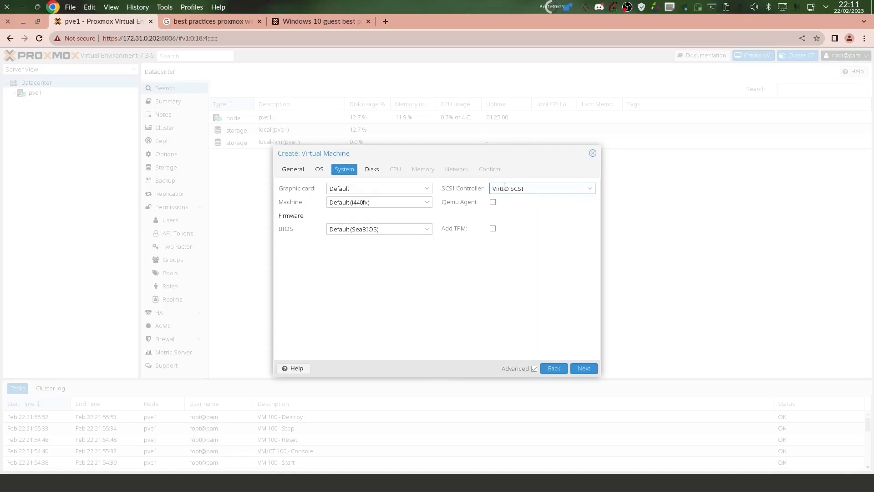
pyautogui.moveTo(493, 189); pyautogui.dragTo(533, 196)
pyautogui.click(503, 186)
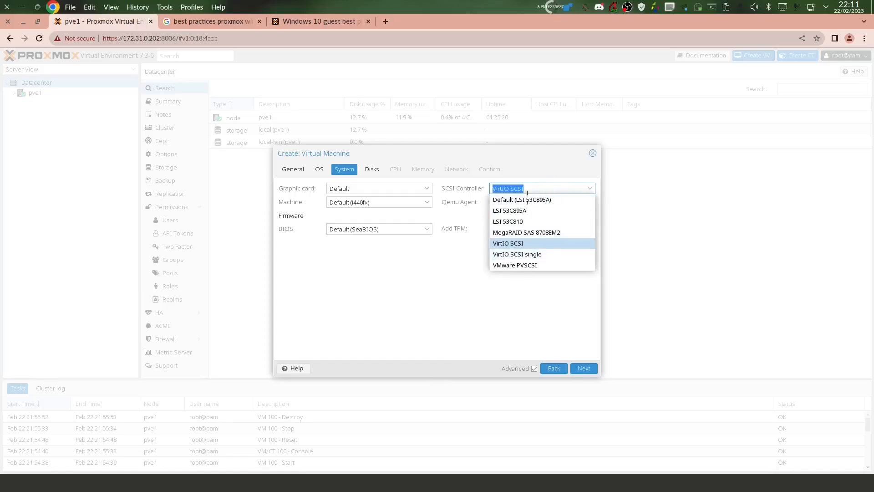
pyautogui.moveTo(498, 192)
pyautogui.mouseDown()
pyautogui.moveTo(490, 195)
pyautogui.moveTo(498, 207)
pyautogui.moveTo(549, 209)
pyautogui.moveTo(527, 192)
pyautogui.mouseUp()
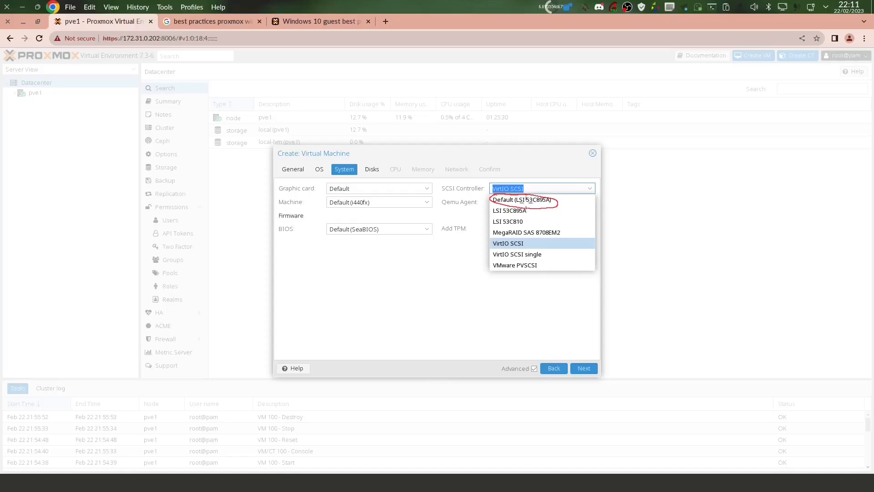
pyautogui.moveTo(518, 214)
pyautogui.mouseDown()
pyautogui.moveTo(496, 214)
pyautogui.moveTo(505, 224)
pyautogui.moveTo(501, 214)
pyautogui.moveTo(496, 236)
pyautogui.moveTo(553, 239)
pyautogui.moveTo(561, 222)
pyautogui.moveTo(491, 222)
pyautogui.mouseUp()
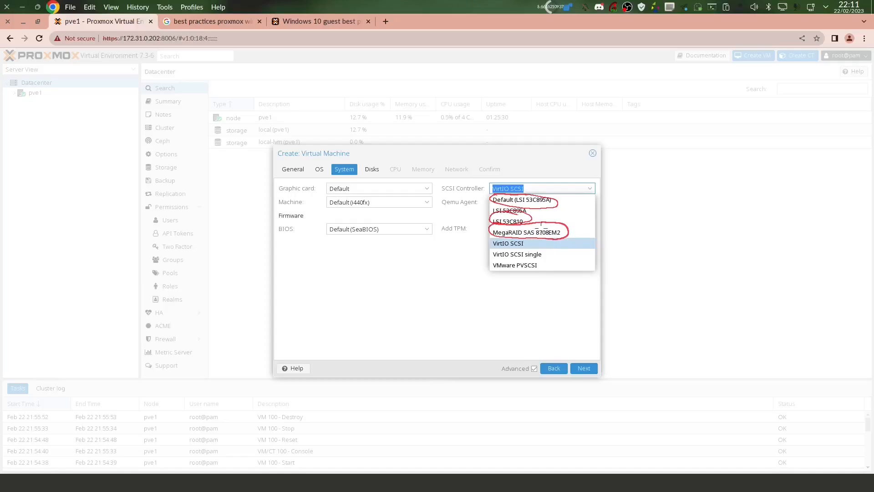
pyautogui.moveTo(495, 261)
pyautogui.mouseDown()
pyautogui.moveTo(526, 260)
pyautogui.moveTo(542, 272)
pyautogui.moveTo(486, 265)
pyautogui.moveTo(493, 261)
pyautogui.mouseUp()
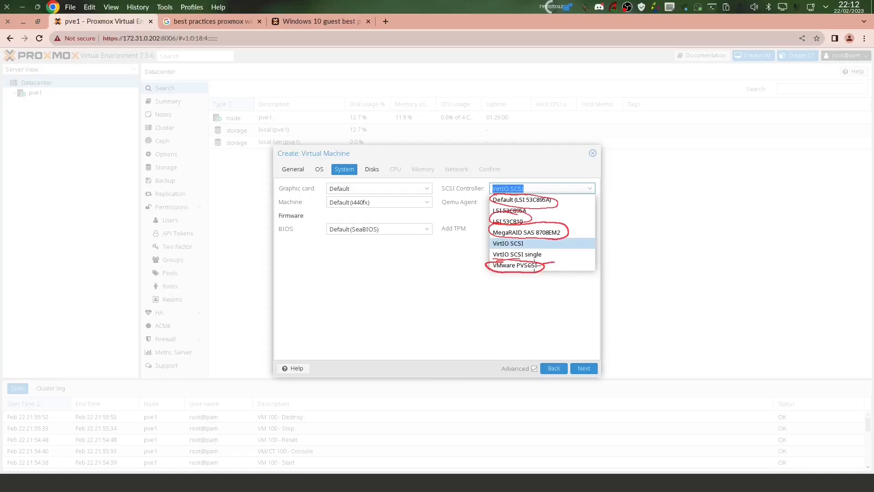
pyautogui.hotkey('shift', 'F9')
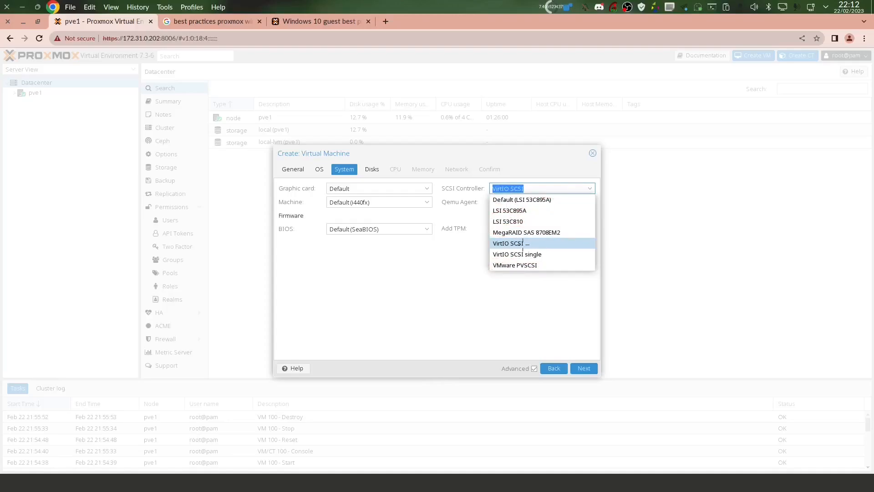
pyautogui.moveTo(525, 244); pyautogui.dragTo(546, 245)
pyautogui.moveTo(487, 238)
pyautogui.mouseDown()
pyautogui.moveTo(537, 242)
pyautogui.moveTo(497, 247)
pyautogui.moveTo(491, 238)
pyautogui.mouseUp()
pyautogui.hotkey('shift', 'F9')
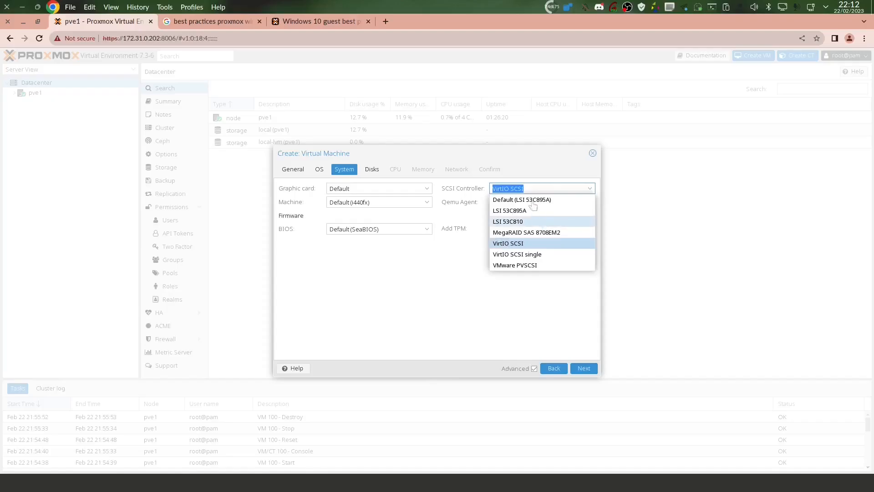
pyautogui.click(521, 246)
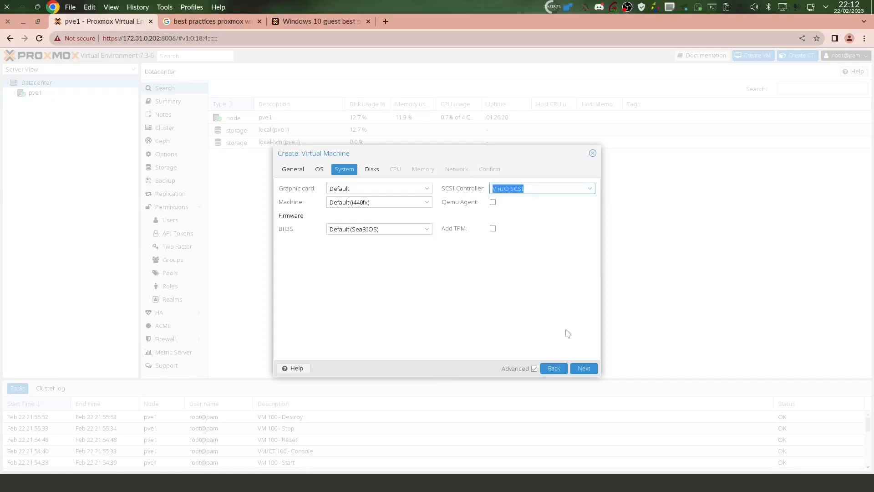
pyautogui.click(584, 368)
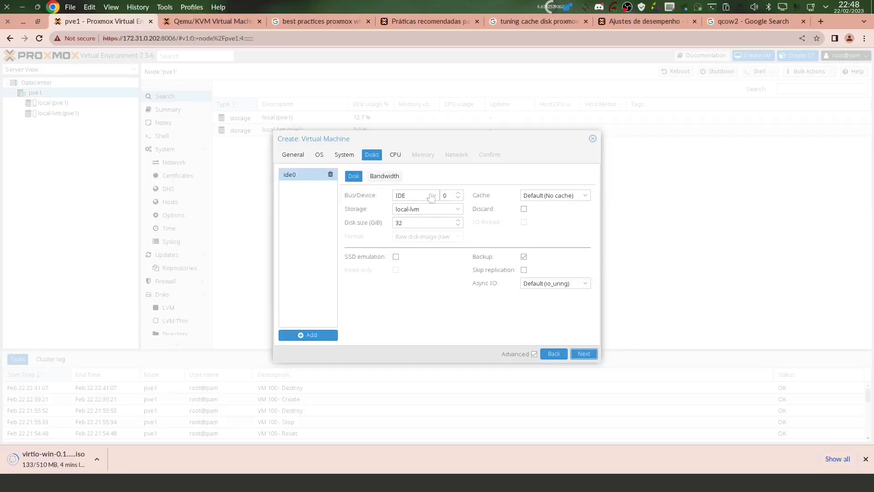
# Step: Set the bus type of the virtual machine's disk to SCSI
pyautogui.click(435, 196)
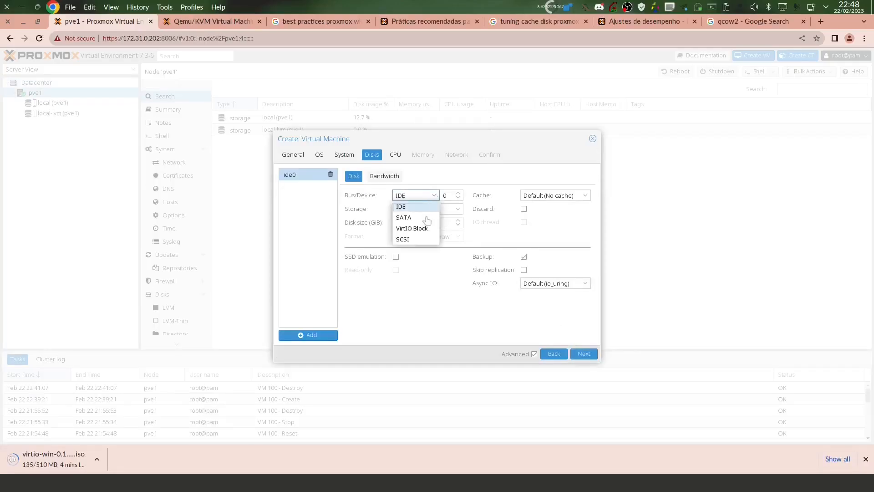
pyautogui.click(413, 240)
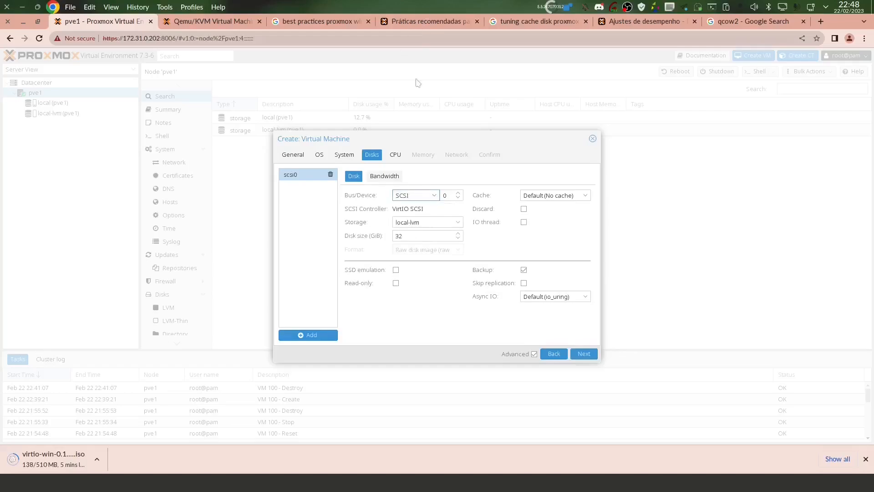
pyautogui.moveTo(414, 196); pyautogui.dragTo(394, 197)
pyautogui.click(434, 196)
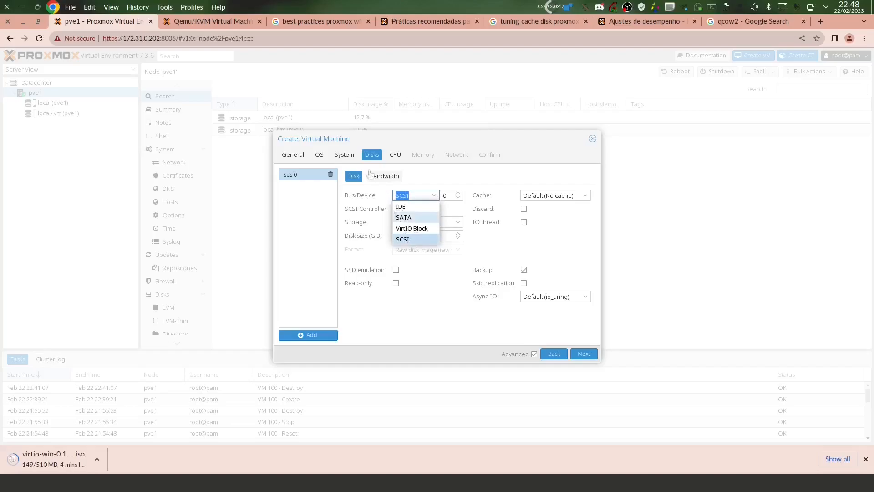
# Step: Check the SCSI controller chosen in the system settings and return to the disk settings
pyautogui.click(344, 156)
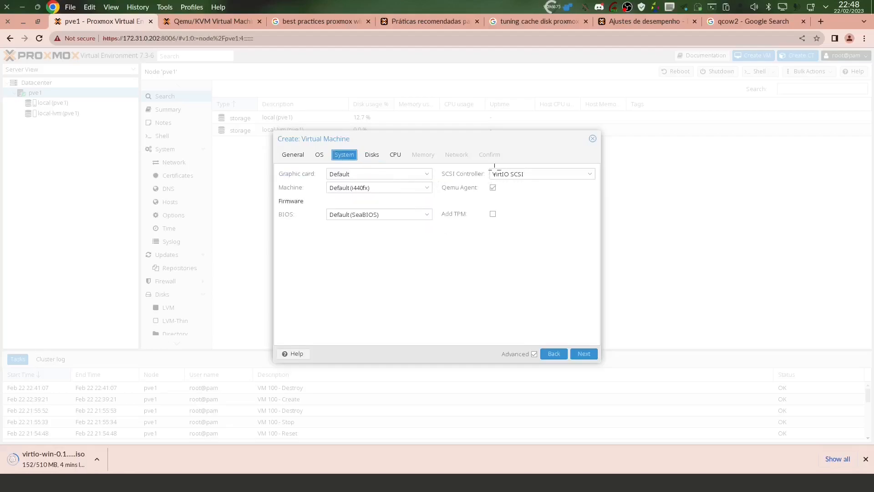
pyautogui.moveTo(493, 162); pyautogui.dragTo(477, 179)
pyautogui.hotkey('shift', 'F9')
pyautogui.press('F9')
pyautogui.click(372, 155)
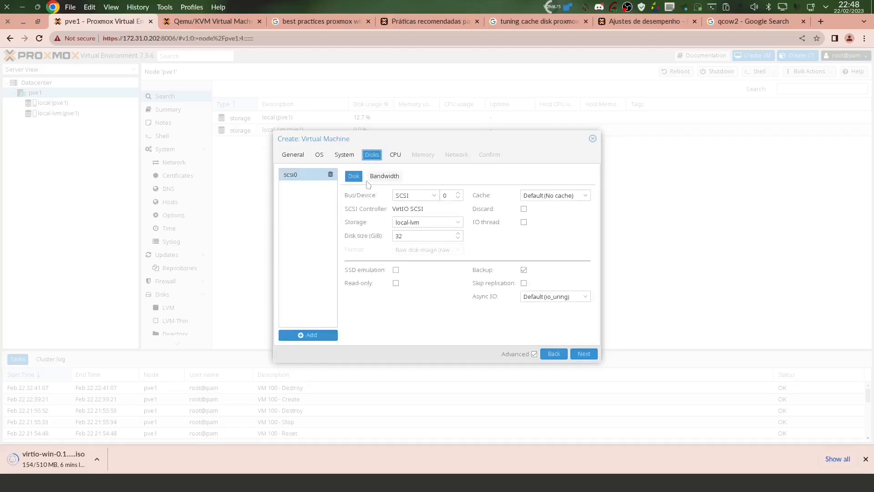
# Step: Try SATA and IDE as the disk's bus type
pyautogui.click(435, 195)
pyautogui.click(412, 217)
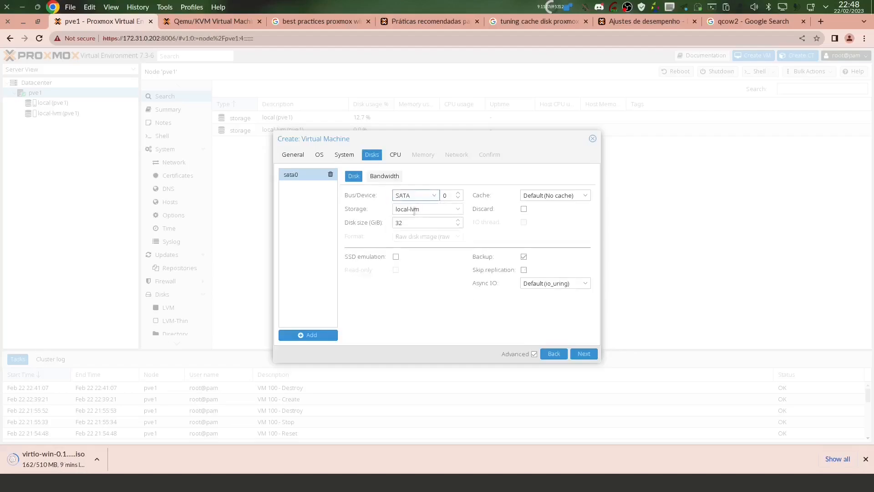
pyautogui.click(433, 195)
pyautogui.click(419, 203)
# Step: Change the disk's bus type back to SCSI and recheck the SCSI controller in the system settings
pyautogui.click(435, 195)
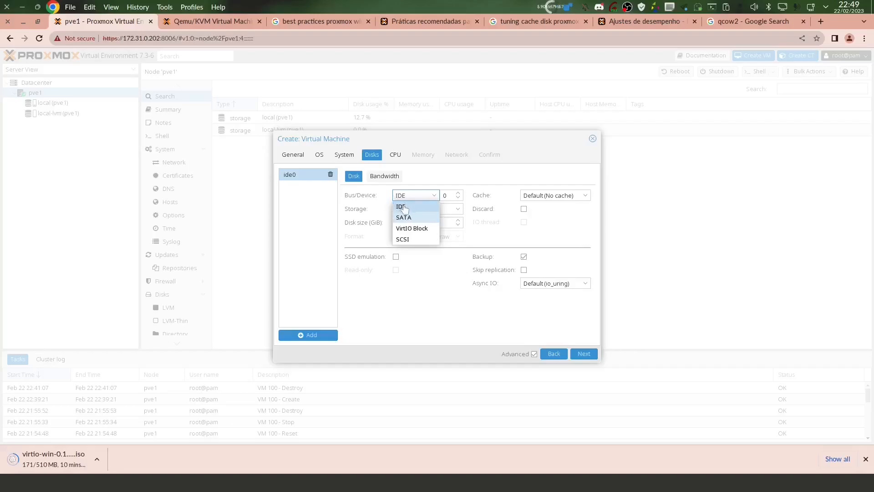
pyautogui.moveTo(400, 200); pyautogui.dragTo(396, 196)
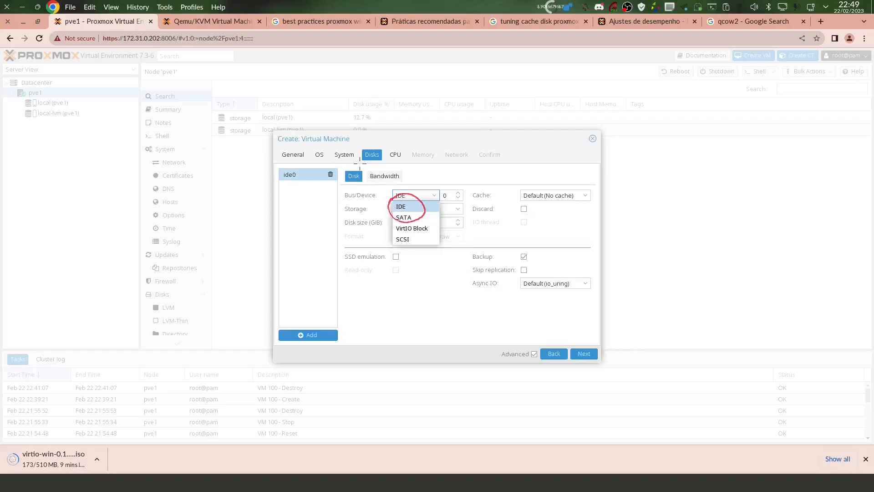
pyautogui.click(406, 239)
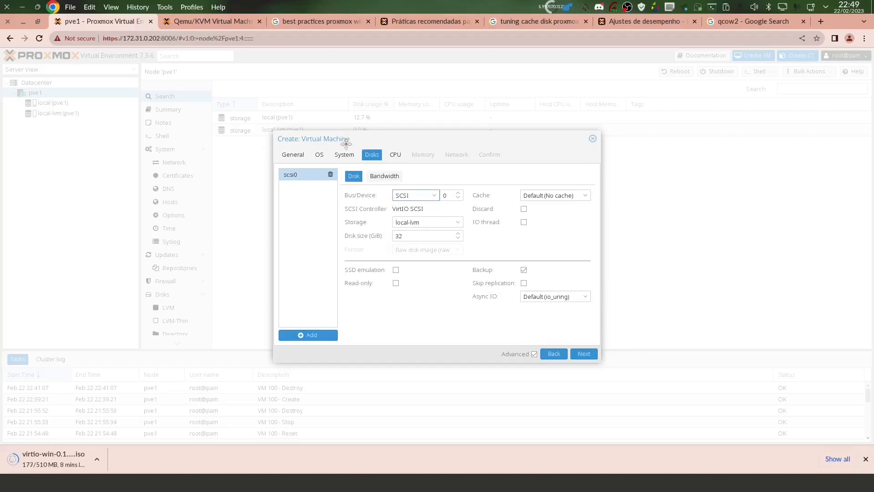
pyautogui.click(344, 155)
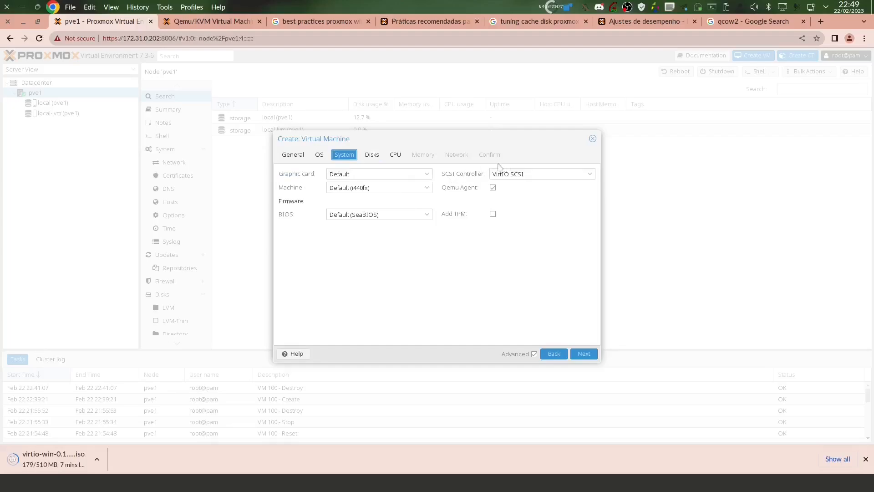
pyautogui.click(372, 155)
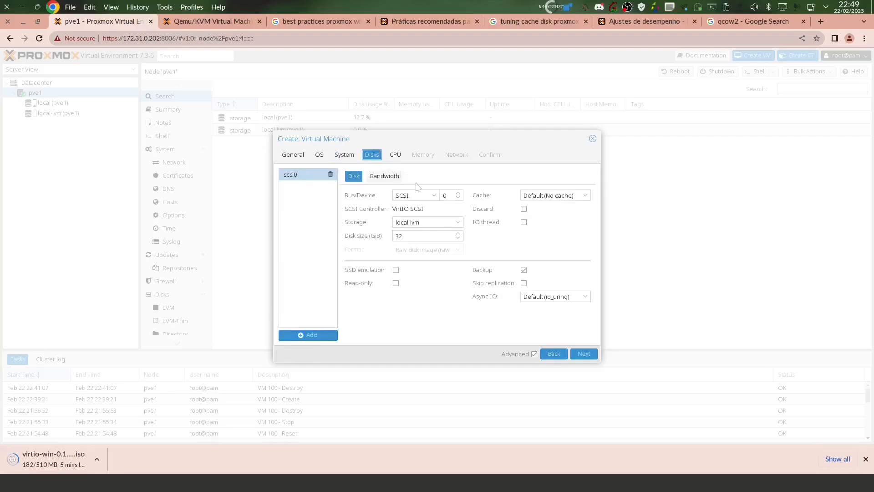
# Step: Set the virtual machine's disk size to 50 GiB and its cache mode to Write back
pyautogui.doubleClick(408, 235)
pyautogui.write('50')
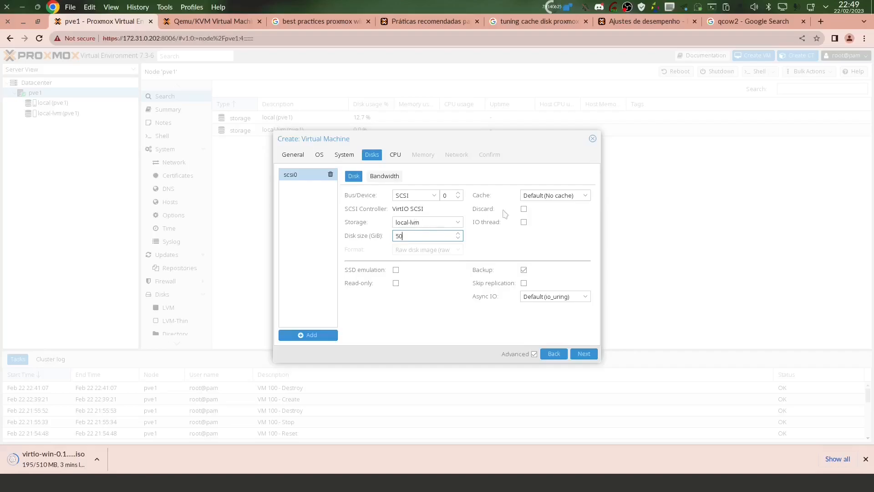
pyautogui.click(580, 196)
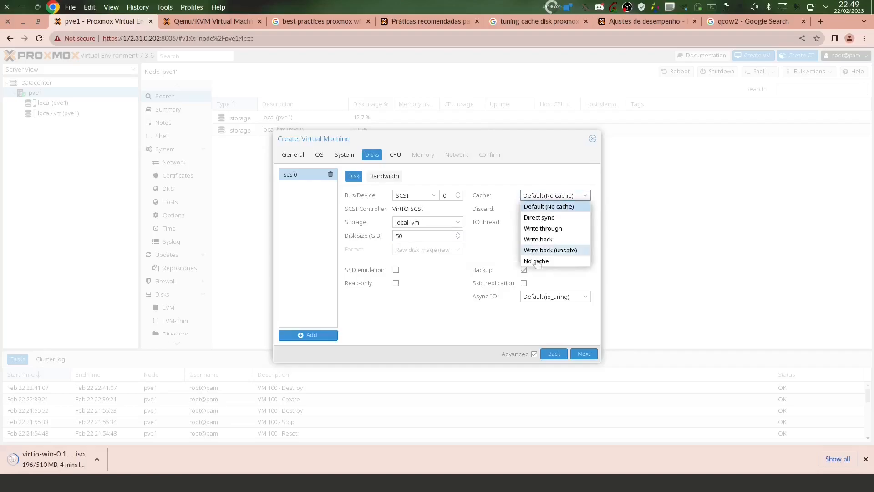
pyautogui.click(542, 239)
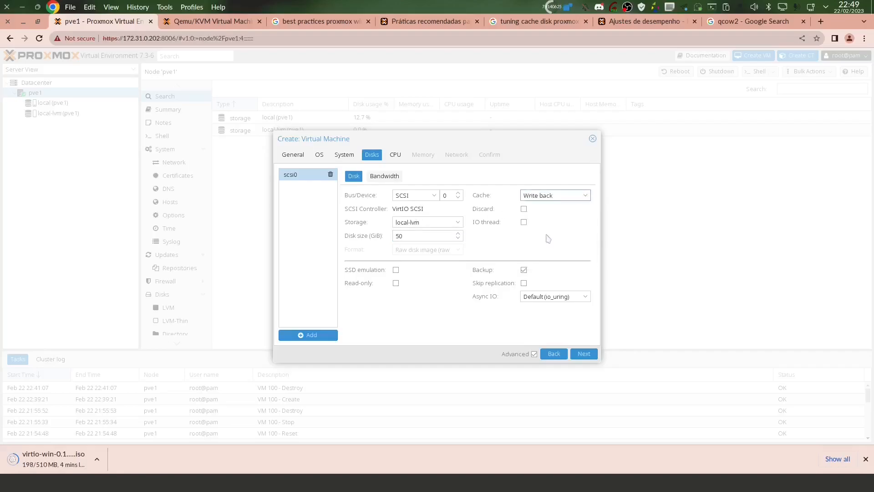
# Step: Review the disk's cache options, circle Write back on screen, clear the annotation and keep Write back selected
pyautogui.click(584, 196)
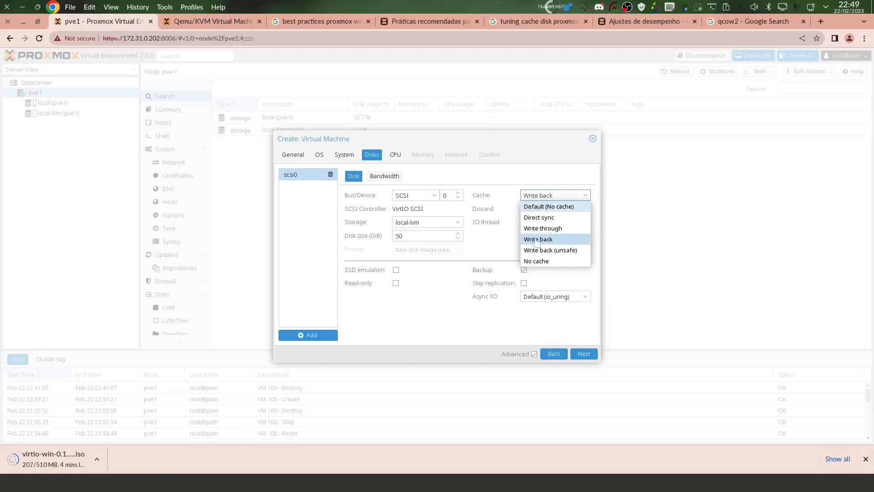
pyautogui.press('F9')
pyautogui.moveTo(552, 232)
pyautogui.mouseDown()
pyautogui.moveTo(529, 231)
pyautogui.moveTo(558, 239)
pyautogui.moveTo(527, 235)
pyautogui.mouseUp()
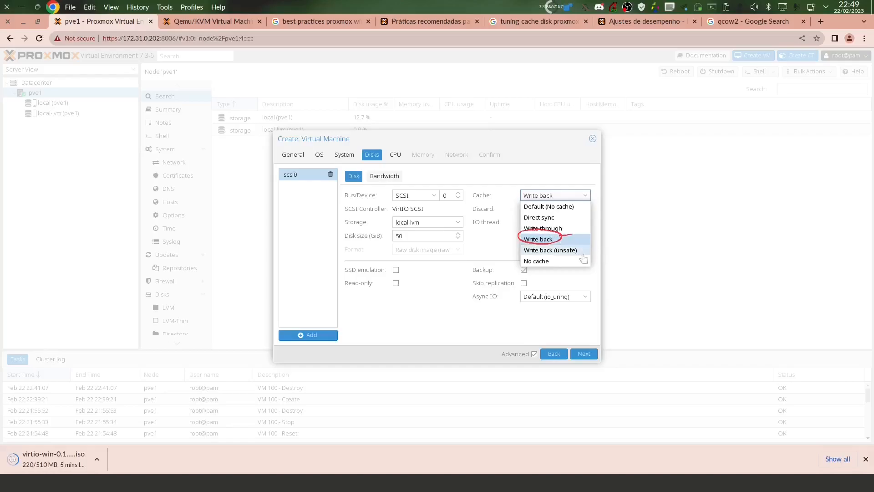
pyautogui.hotkey('shift', 'F9')
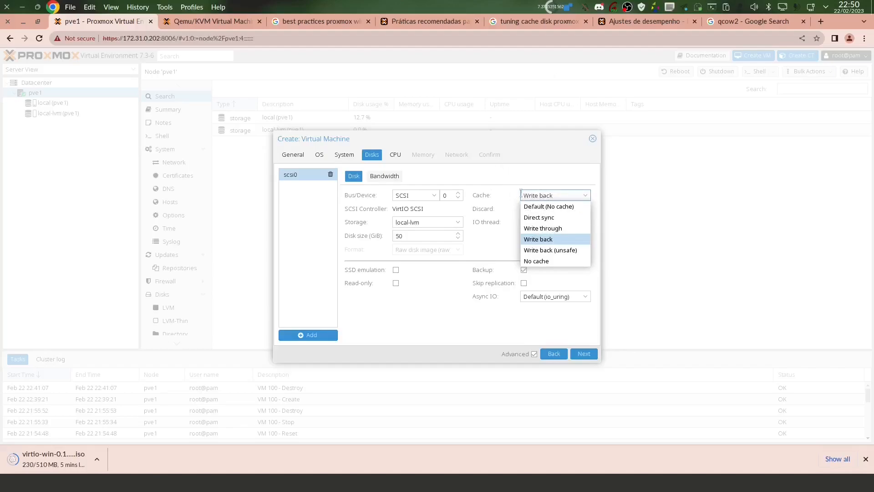
pyautogui.click(534, 242)
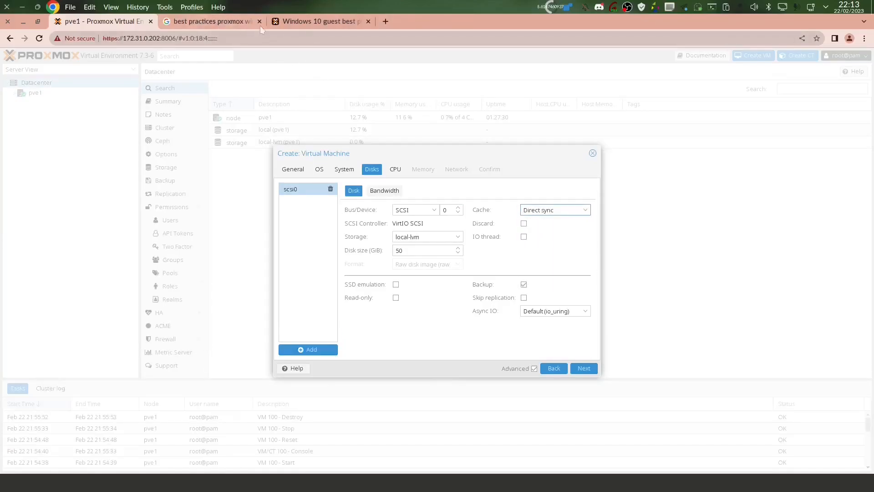
# Step: Glance at the best-practices search results, circle the Help and Documentation links in Proxmox, and clear the annotations
pyautogui.click(229, 24)
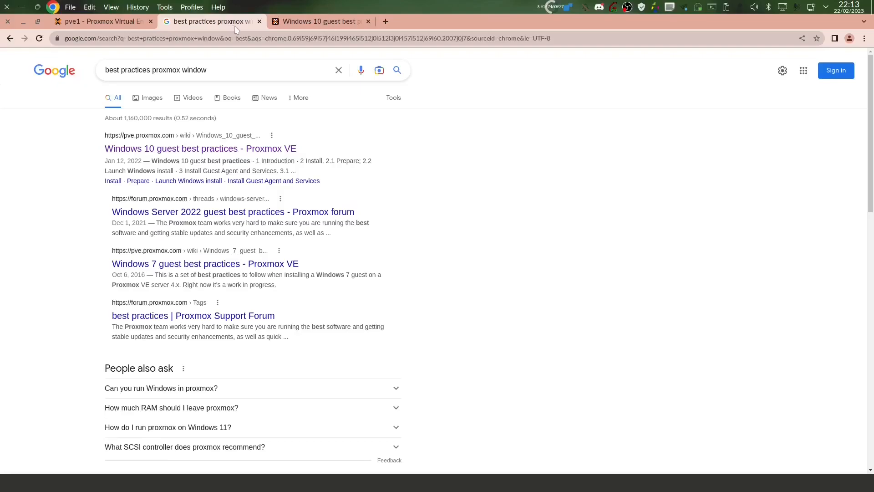
pyautogui.click(135, 25)
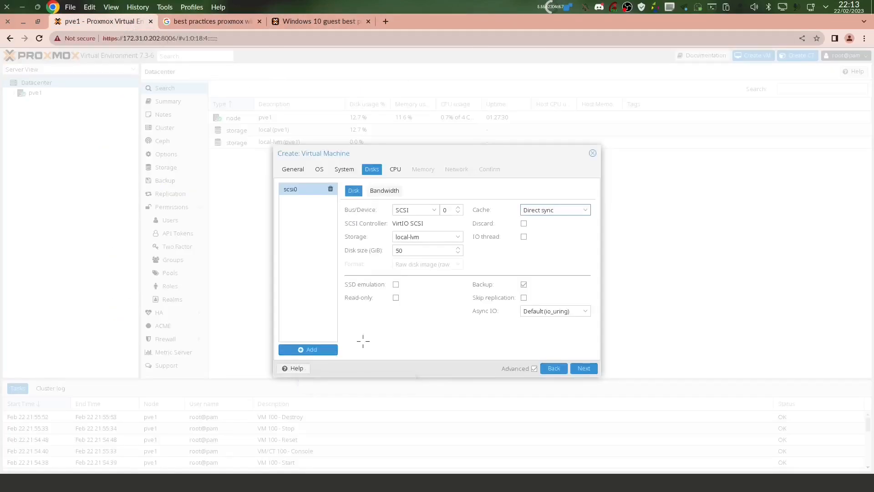
pyautogui.moveTo(314, 359)
pyautogui.mouseDown()
pyautogui.moveTo(274, 362)
pyautogui.moveTo(306, 354)
pyautogui.mouseUp()
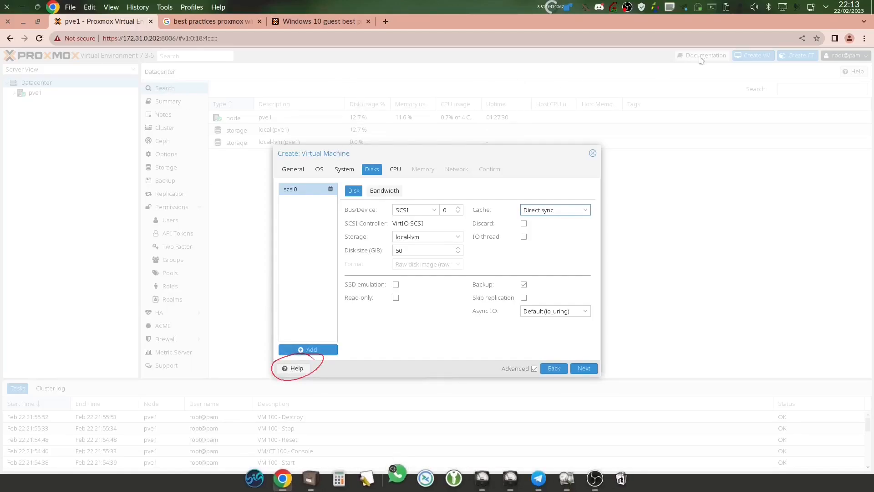
pyautogui.moveTo(708, 46)
pyautogui.mouseDown()
pyautogui.moveTo(665, 57)
pyautogui.moveTo(721, 46)
pyautogui.moveTo(682, 47)
pyautogui.mouseUp()
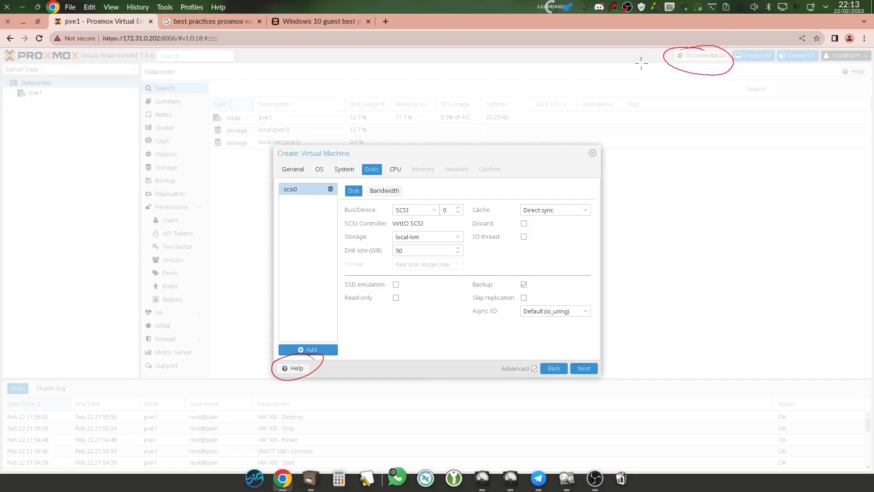
pyautogui.hotkey('shift', 'F9')
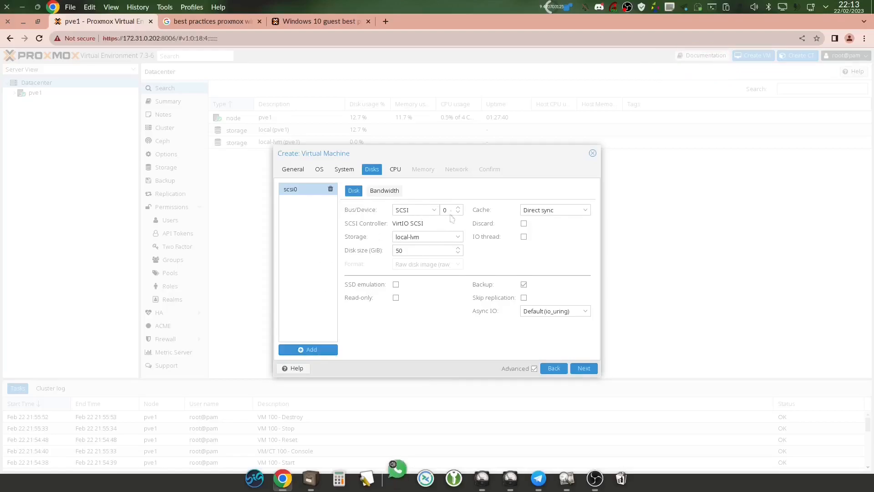
# Step: Open the help for the disk settings and examine the descriptions of the IDE, SATA, SCSI and VirtIO Block controllers
pyautogui.click(296, 369)
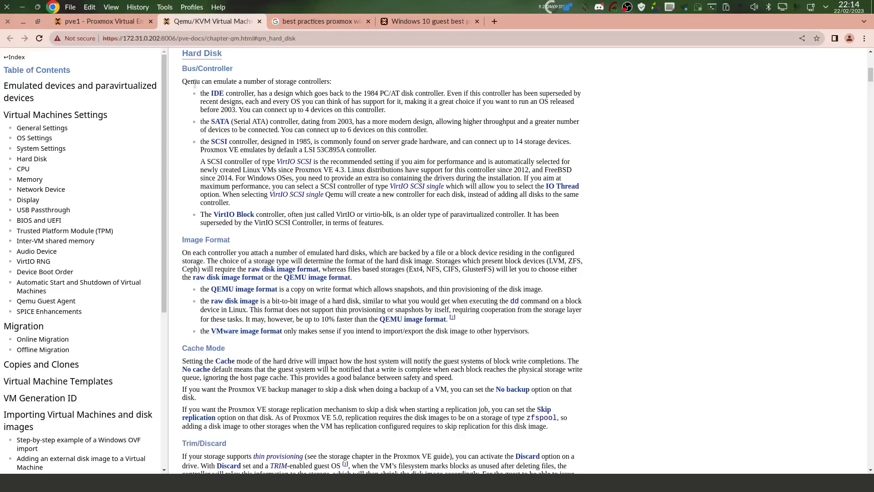
pyautogui.moveTo(201, 93); pyautogui.dragTo(301, 93)
pyautogui.moveTo(214, 121); pyautogui.dragTo(261, 121)
pyautogui.moveTo(216, 142); pyautogui.dragTo(376, 150)
pyautogui.moveTo(213, 214); pyautogui.dragTo(266, 223)
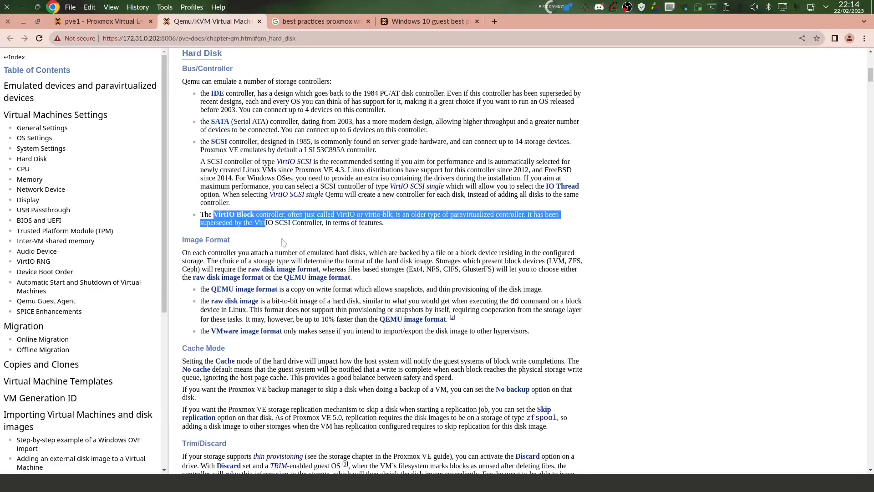
pyautogui.click(725, 111)
pyautogui.moveTo(870, 81)
pyautogui.mouseDown()
pyautogui.moveTo(869, 91)
pyautogui.moveTo(870, 70)
pyautogui.mouseUp()
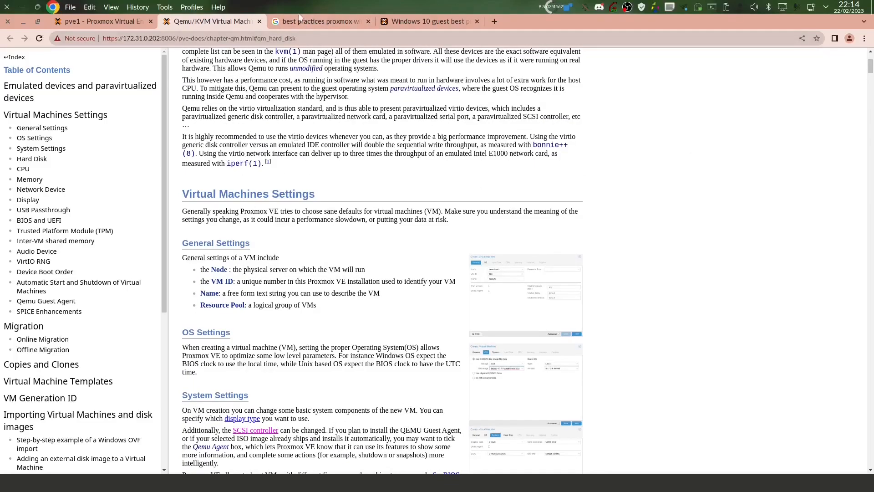
# Step: Read the Prepare section of the Windows 10 guest best practices page for the recommended guest OS, SCSI controller, cache and Discard settings
pyautogui.click(299, 18)
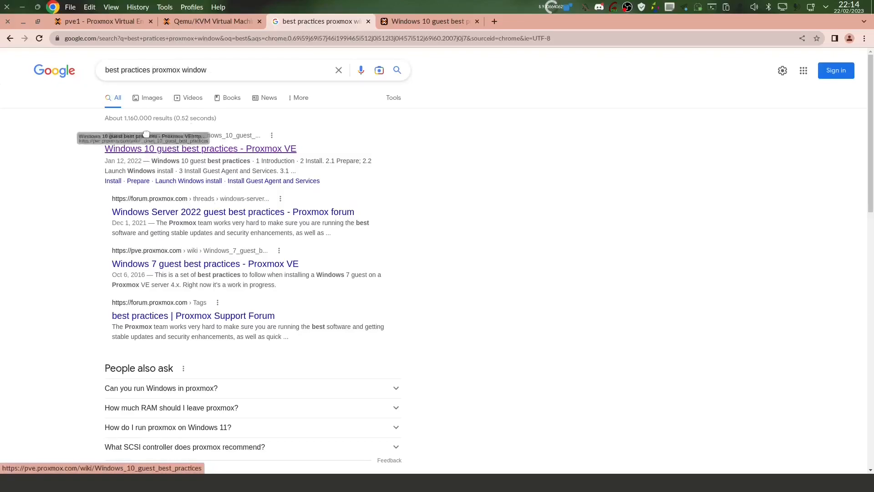
pyautogui.click(446, 26)
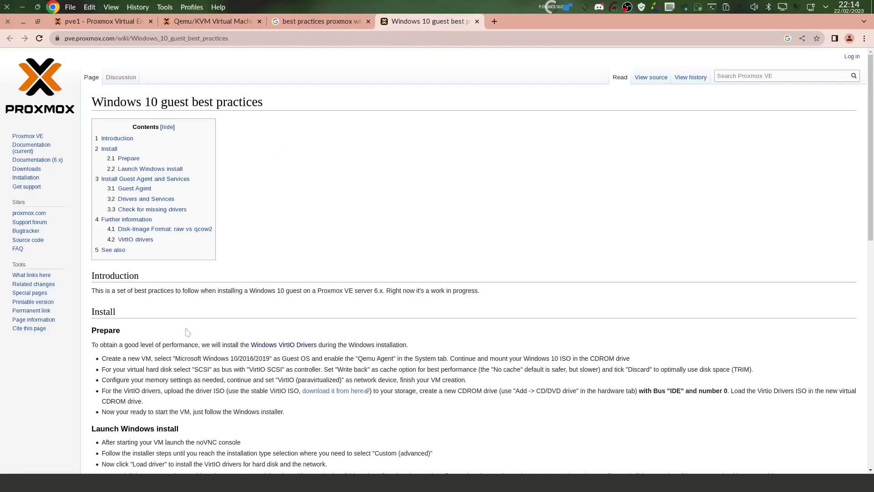
pyautogui.moveTo(122, 359); pyautogui.dragTo(275, 364)
pyautogui.click(255, 368)
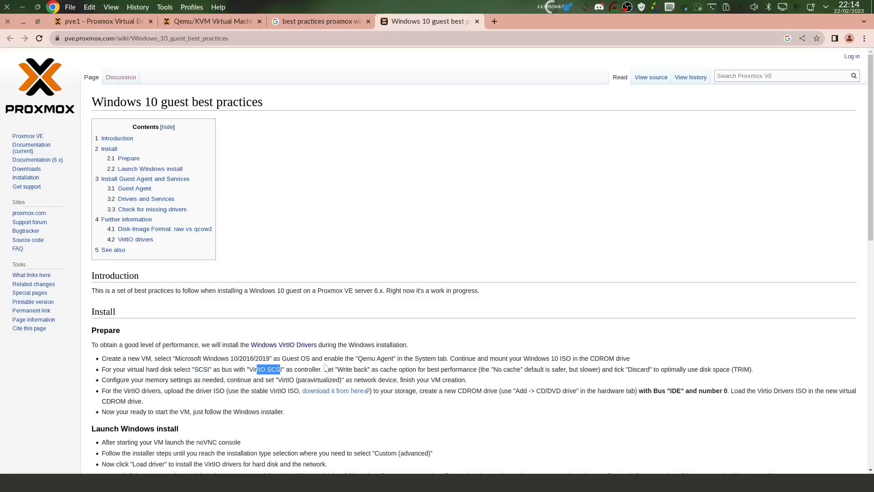
pyautogui.moveTo(337, 369); pyautogui.dragTo(364, 368)
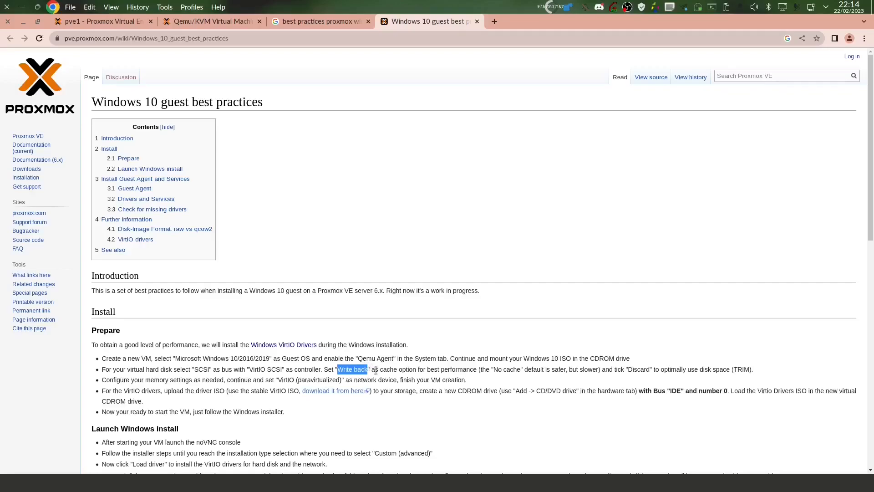
pyautogui.moveTo(492, 368); pyautogui.dragTo(709, 370)
pyautogui.moveTo(869, 233); pyautogui.dragTo(868, 279)
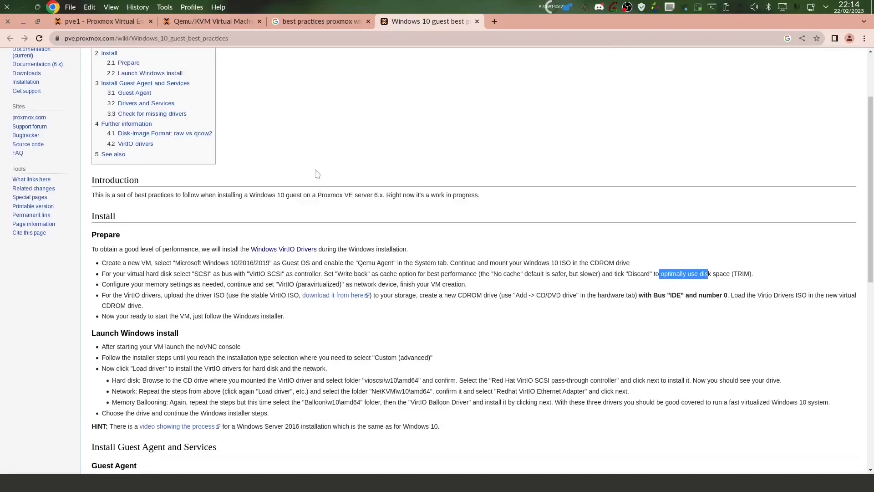
pyautogui.moveTo(246, 263); pyautogui.dragTo(266, 263)
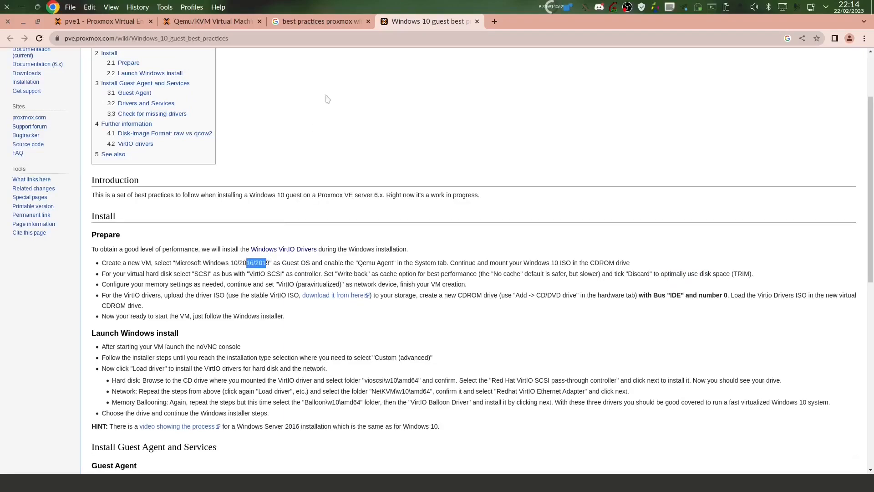
# Step: Return through the open reference pages to the virtual machine's disk settings and view the available cache modes
pyautogui.click(319, 21)
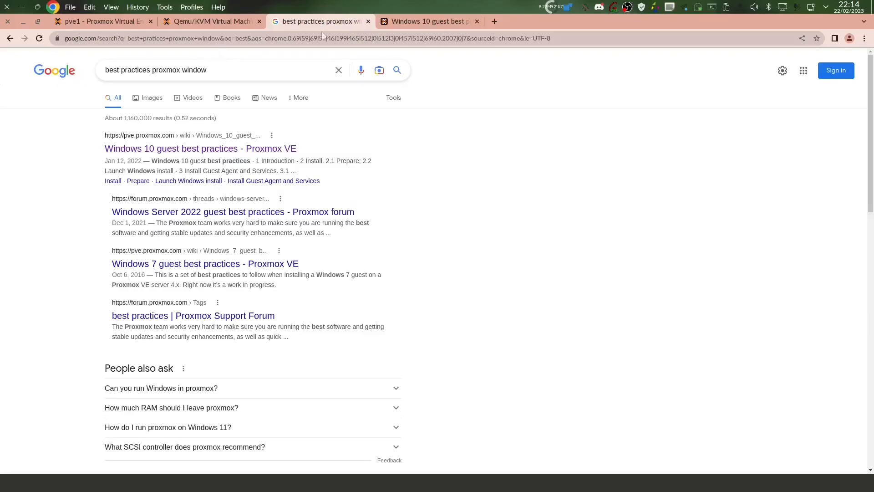
pyautogui.click(408, 22)
pyautogui.click(209, 25)
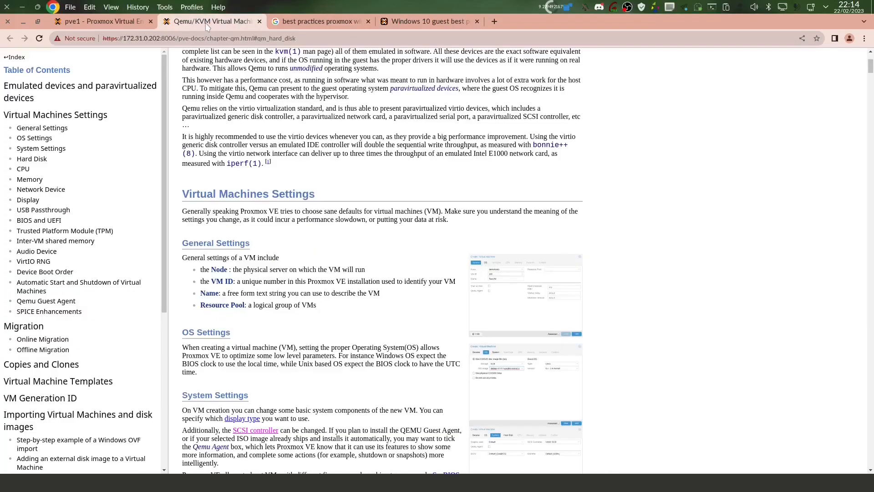
pyautogui.click(114, 22)
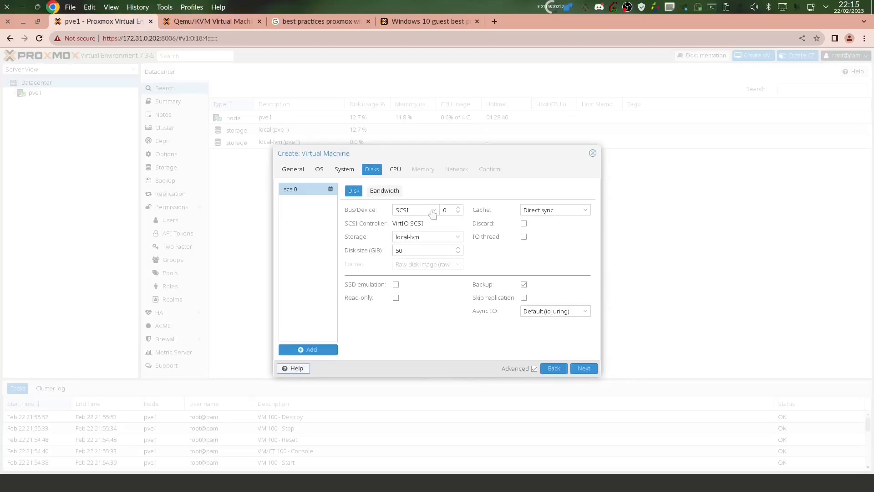
pyautogui.click(542, 211)
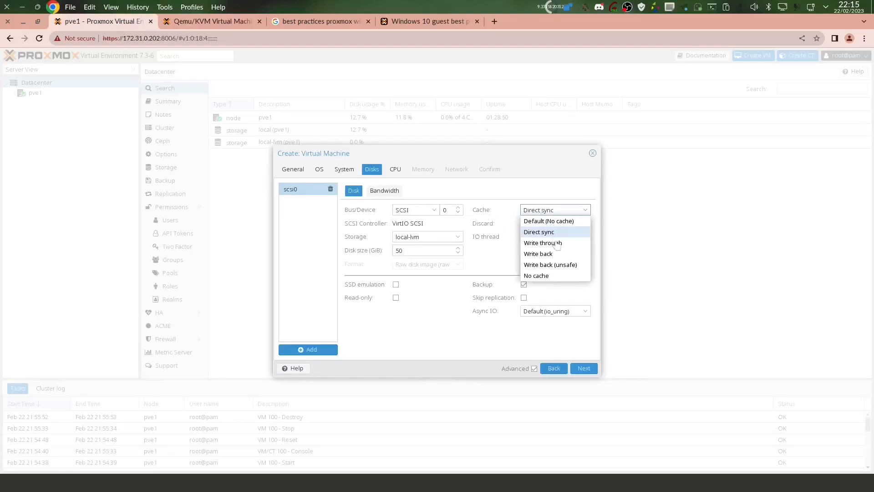
# Step: Search Google for "tuning cache disk proxmox" in a new tab and open the Proxmox VE Performance Tweaks page
pyautogui.click(494, 22)
pyautogui.write('tuning cache')
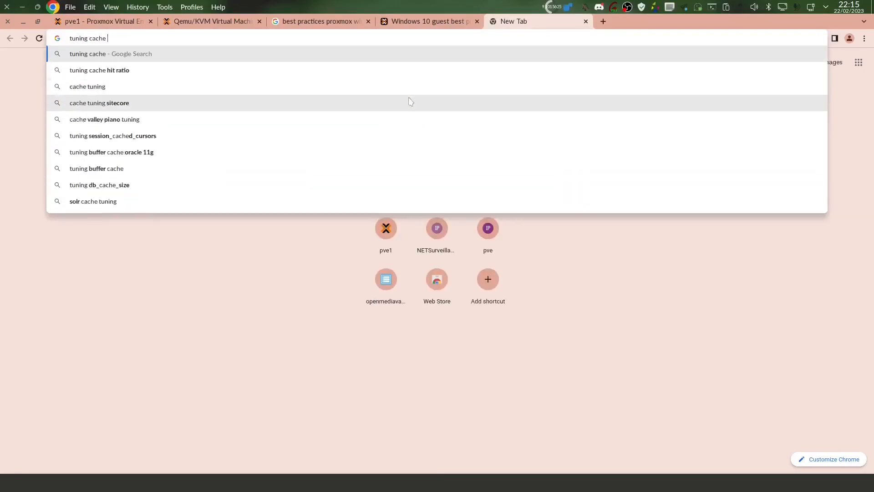
pyautogui.write(' disk proxmox')
pyautogui.press('Return')
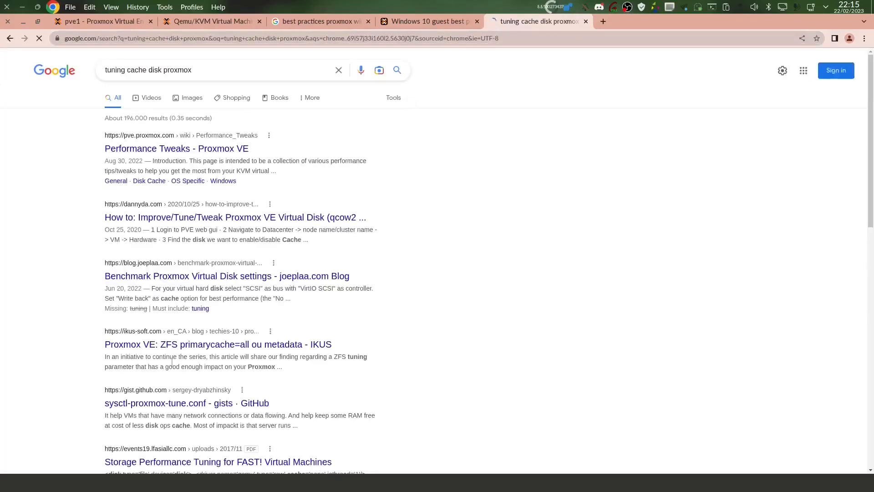
pyautogui.middleClick(217, 148)
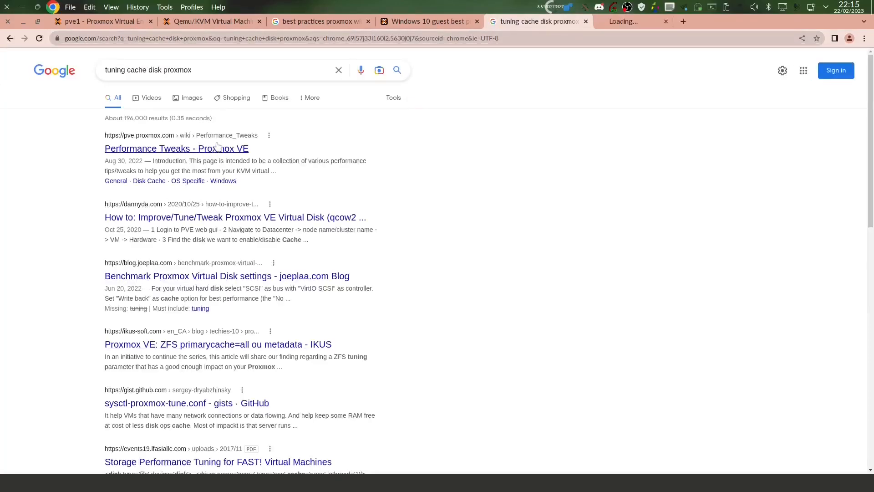
pyautogui.click(620, 22)
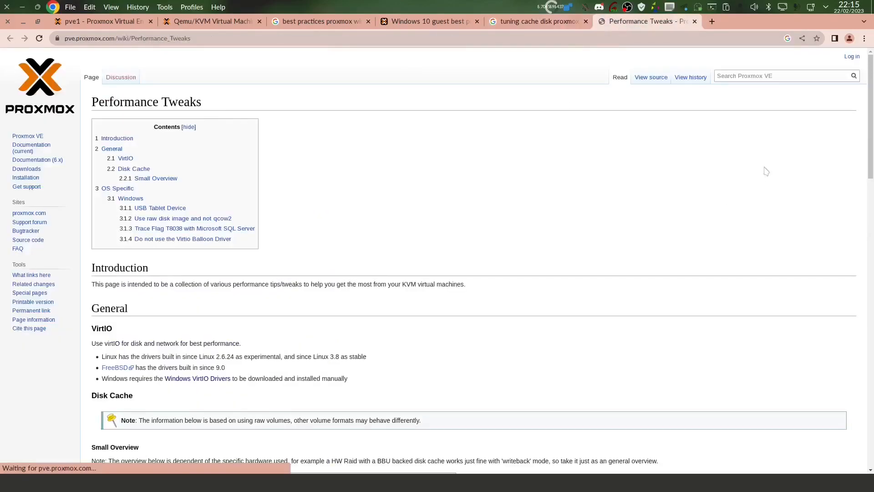
# Step: Translate the Performance Tweaks page to Portuguese
pyautogui.scroll(-5, 761, 177)
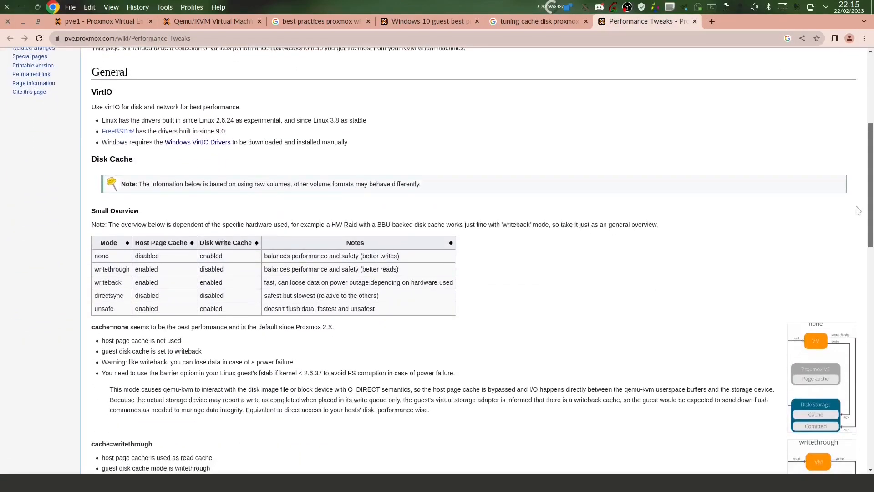
pyautogui.rightClick(481, 133)
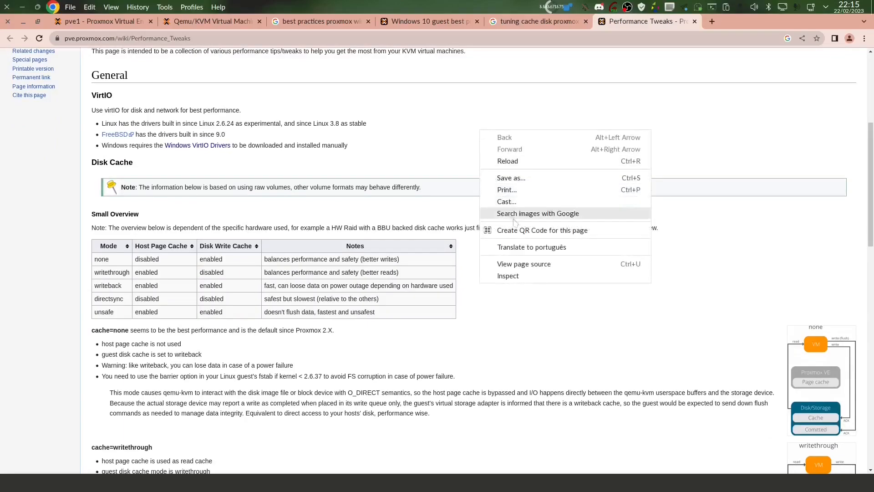
pyautogui.rightClick(424, 150)
pyautogui.rightClick(422, 148)
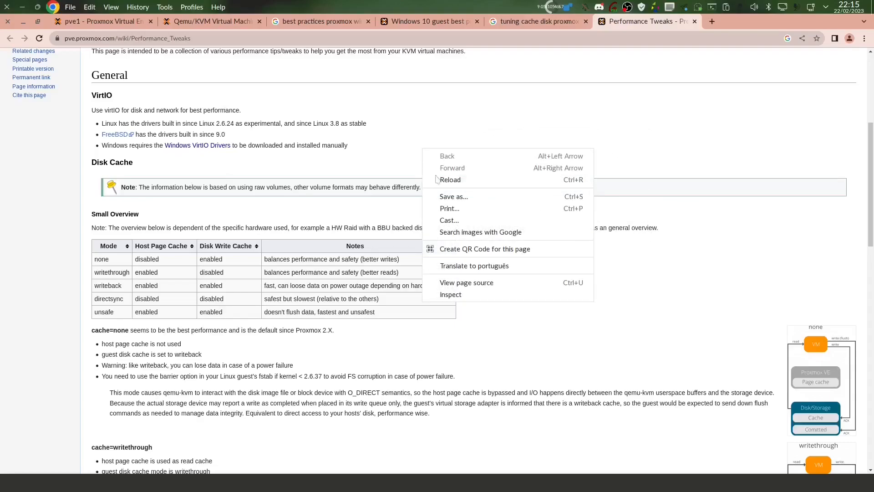
pyautogui.click(463, 267)
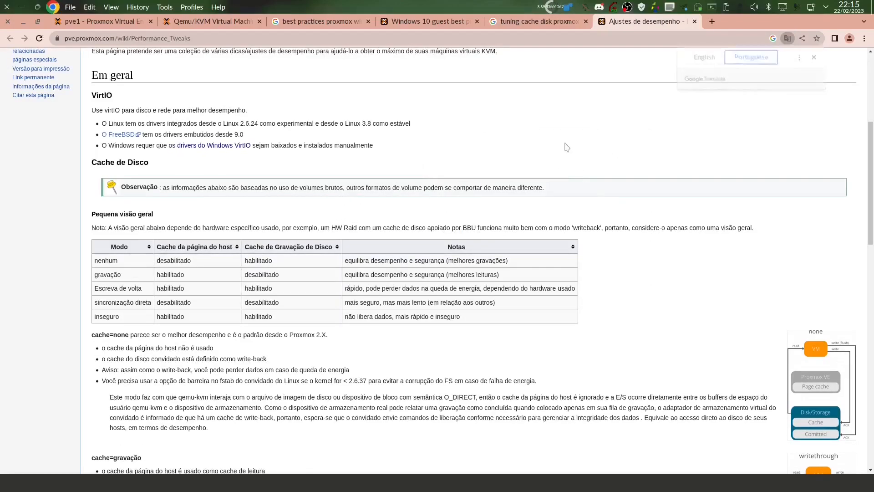
# Step: Examine the disk cache overview note and the table comparing performance and safety of the cache modes
pyautogui.moveTo(122, 227); pyautogui.dragTo(492, 223)
pyautogui.click(268, 225)
pyautogui.scroll(-2, 269, 224)
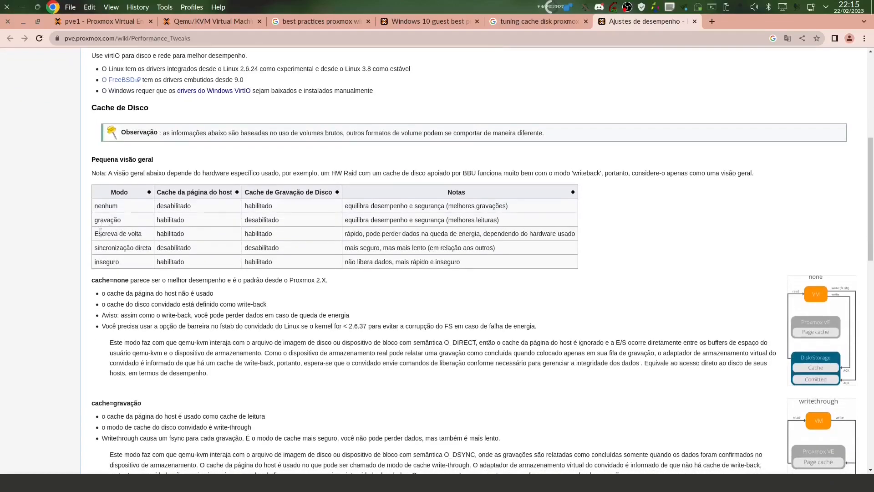
pyautogui.moveTo(345, 250); pyautogui.dragTo(478, 248)
pyautogui.moveTo(345, 233); pyautogui.dragTo(420, 235)
pyautogui.moveTo(374, 219); pyautogui.dragTo(418, 220)
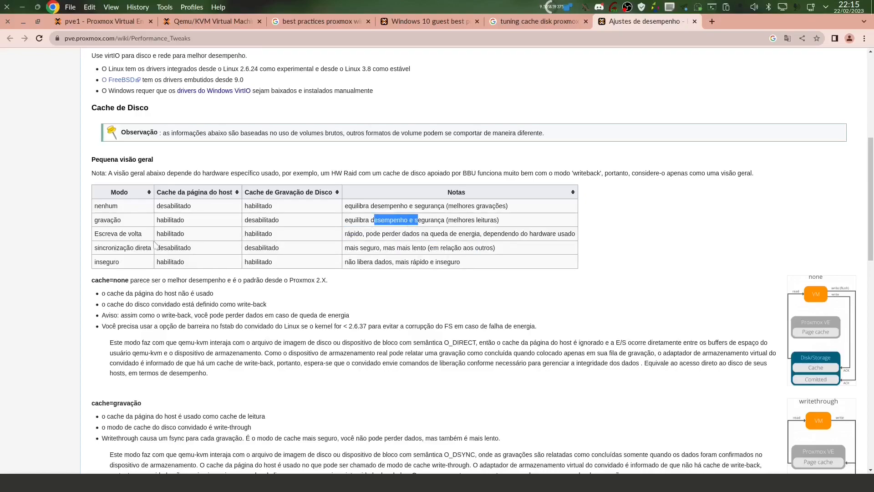
# Step: Switch to the open Windows 10 guest best practices page and translate it to Portuguese
pyautogui.click(199, 26)
pyautogui.click(314, 23)
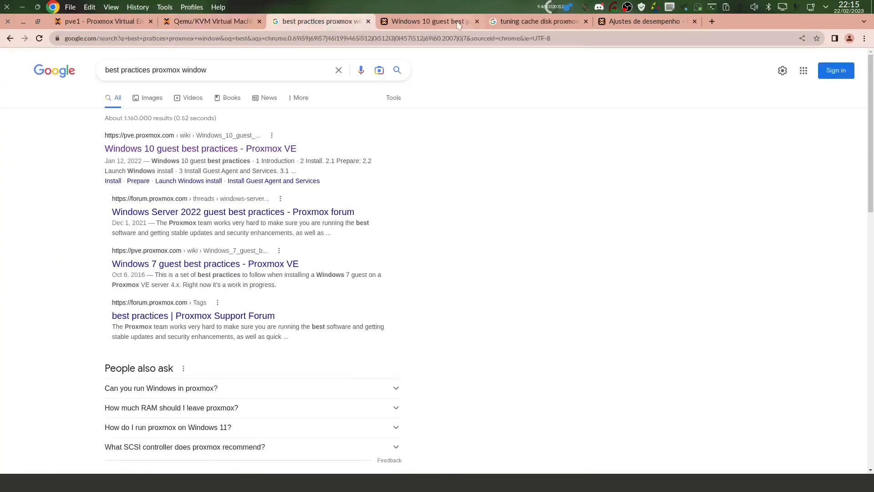
pyautogui.click(206, 23)
pyautogui.click(427, 22)
pyautogui.rightClick(360, 231)
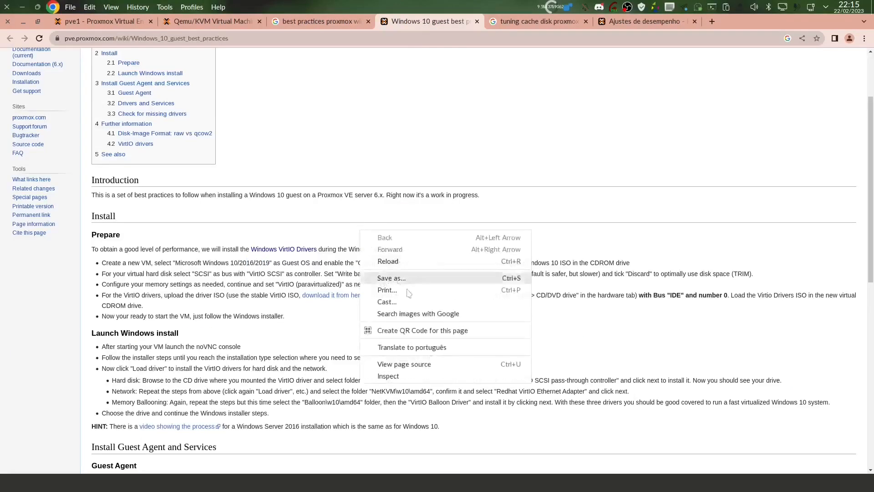
pyautogui.click(412, 347)
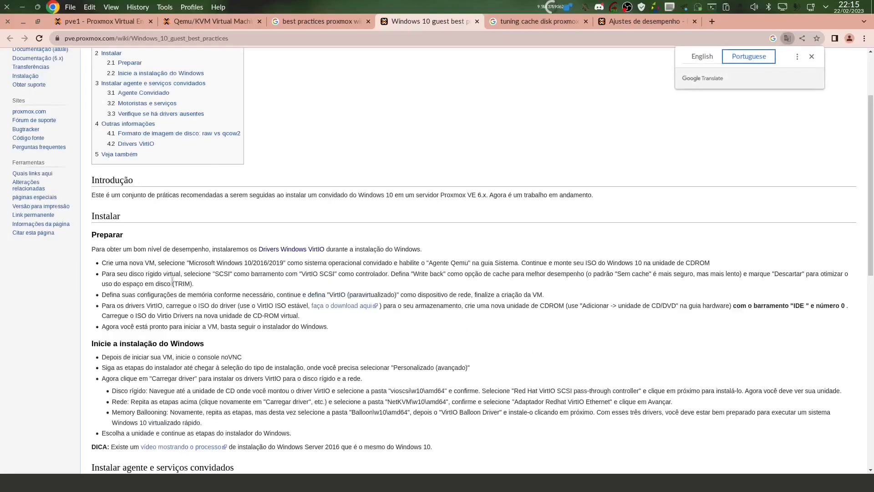
# Step: Read the guide's preparation recommendations for the virtual hard disk's bus, controller and cache, and for the network device
pyautogui.moveTo(215, 274); pyautogui.dragTo(225, 273)
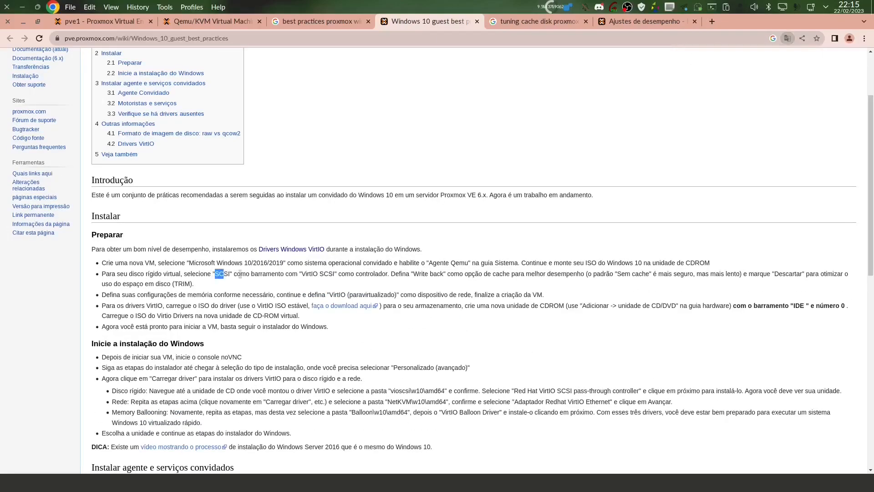
pyautogui.moveTo(310, 274); pyautogui.dragTo(346, 274)
pyautogui.moveTo(414, 274); pyautogui.dragTo(440, 274)
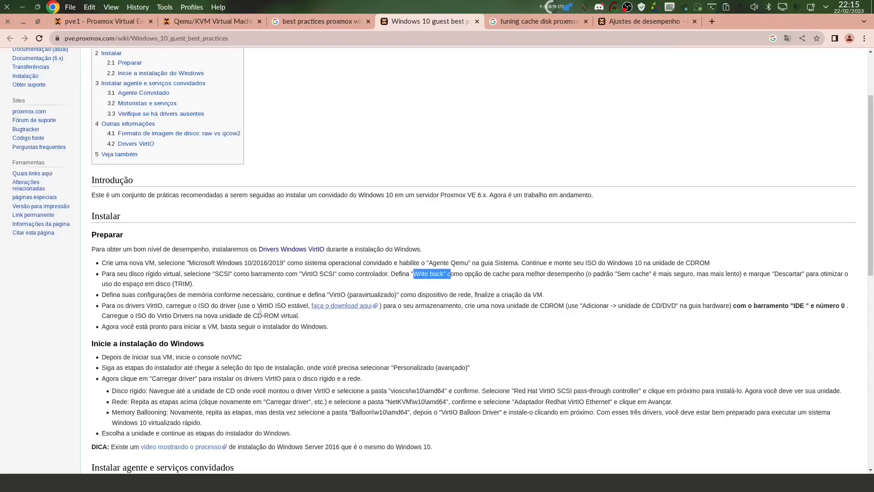
pyautogui.moveTo(174, 294); pyautogui.dragTo(269, 294)
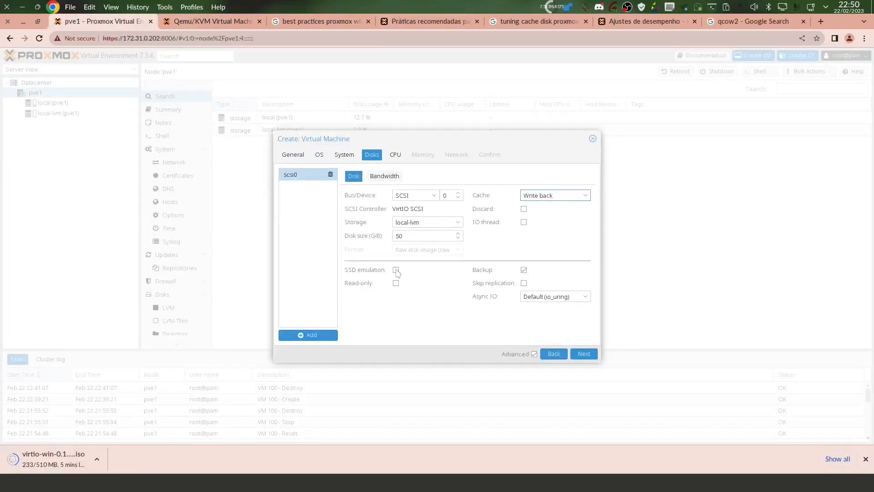
# Step: Enable SSD emulation and Discard for the scsi0 disk, and display the storages available for it
pyautogui.click(396, 270)
pyautogui.click(524, 209)
pyautogui.moveTo(340, 232)
pyautogui.mouseDown()
pyautogui.moveTo(391, 239)
pyautogui.moveTo(335, 222)
pyautogui.mouseUp()
pyautogui.click(417, 219)
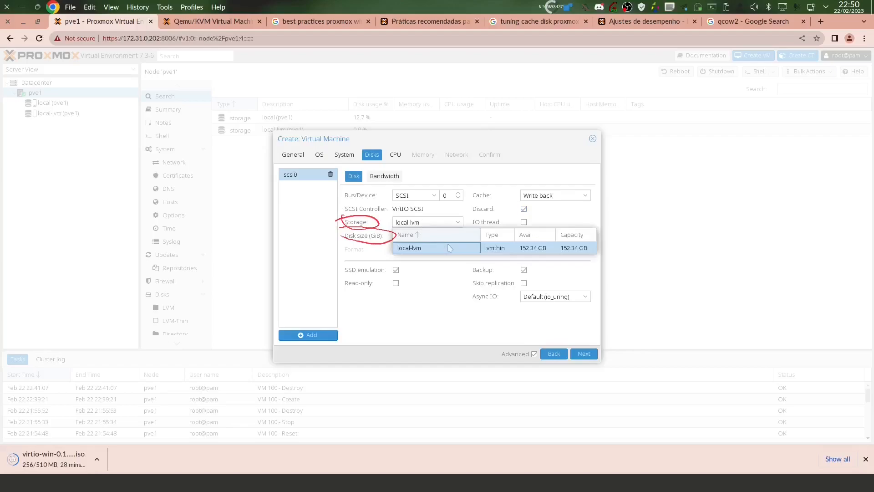
pyautogui.moveTo(404, 255); pyautogui.dragTo(395, 245)
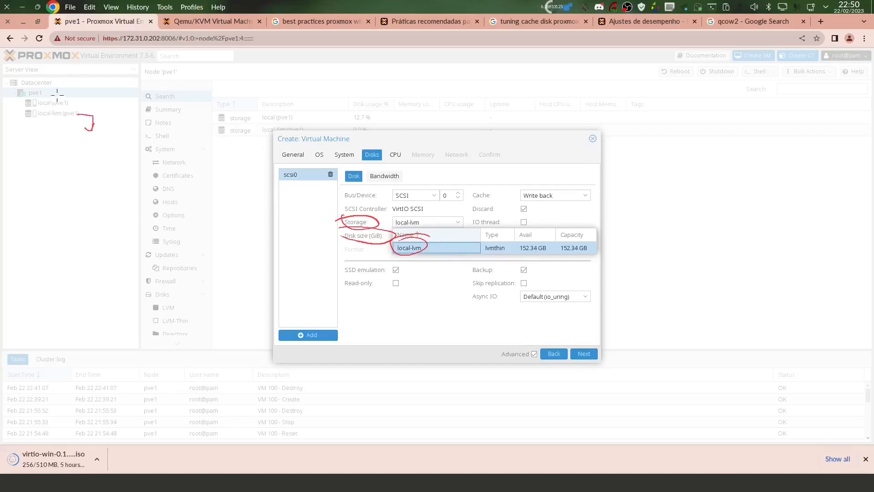
pyautogui.moveTo(83, 105)
pyautogui.mouseDown()
pyautogui.moveTo(39, 111)
pyautogui.moveTo(19, 103)
pyautogui.moveTo(47, 95)
pyautogui.mouseUp()
pyautogui.hotkey('shift', 'F9')
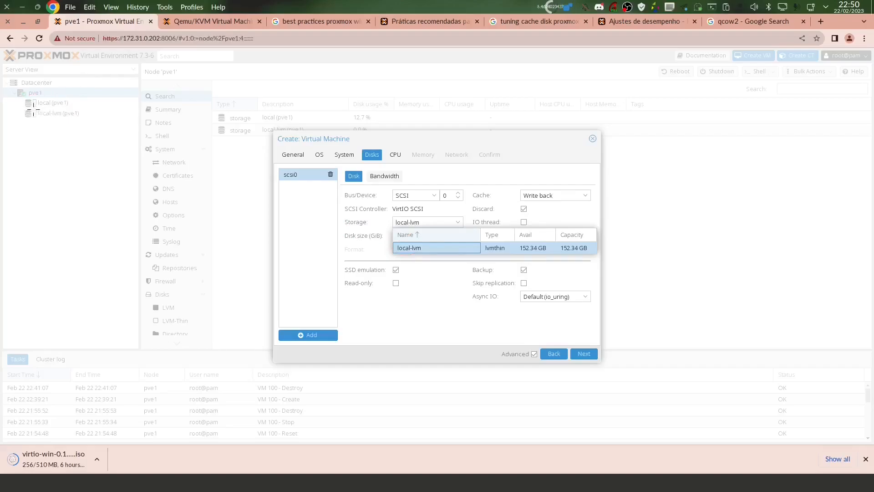
pyautogui.moveTo(22, 110)
pyautogui.mouseDown()
pyautogui.moveTo(71, 110)
pyautogui.moveTo(76, 124)
pyautogui.moveTo(10, 112)
pyautogui.moveTo(25, 109)
pyautogui.mouseUp()
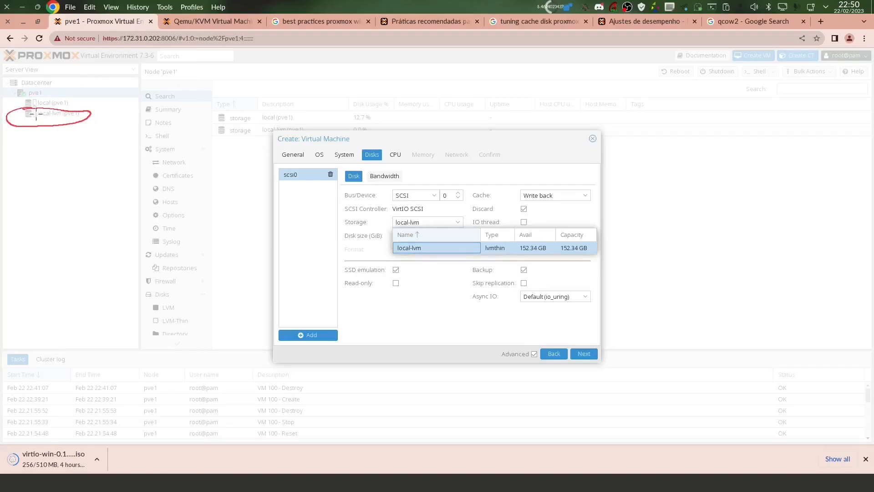
pyautogui.moveTo(67, 122)
pyautogui.mouseDown()
pyautogui.moveTo(77, 151)
pyautogui.moveTo(68, 159)
pyautogui.moveTo(91, 178)
pyautogui.moveTo(106, 154)
pyautogui.mouseUp()
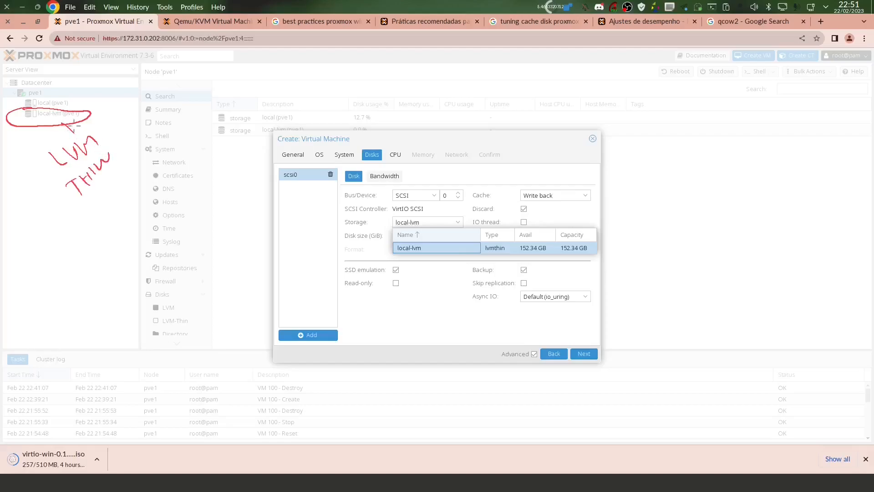
pyautogui.moveTo(91, 113)
pyautogui.mouseDown()
pyautogui.moveTo(155, 85)
pyautogui.moveTo(207, 78)
pyautogui.mouseUp()
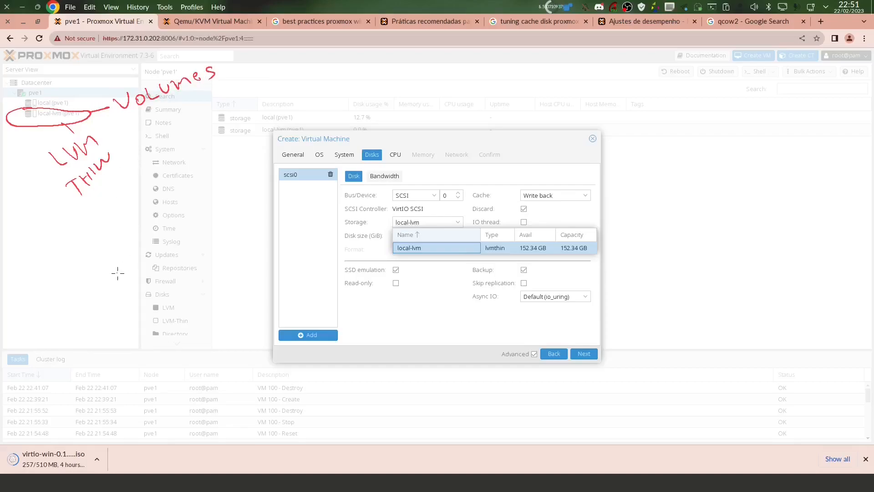
pyautogui.moveTo(127, 253)
pyautogui.mouseDown()
pyautogui.moveTo(132, 259)
pyautogui.moveTo(186, 220)
pyautogui.mouseUp()
pyautogui.moveTo(136, 263)
pyautogui.mouseDown()
pyautogui.moveTo(153, 274)
pyautogui.moveTo(177, 242)
pyautogui.mouseUp()
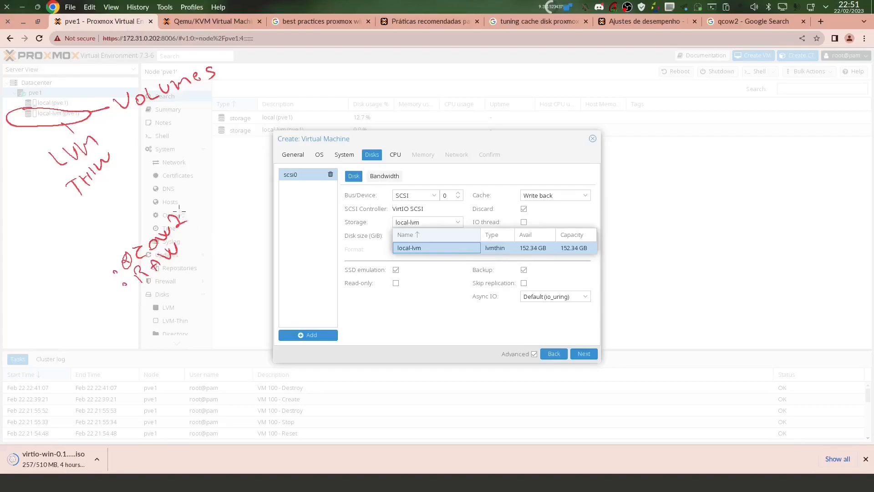
pyautogui.hotkey('shift', 'F9')
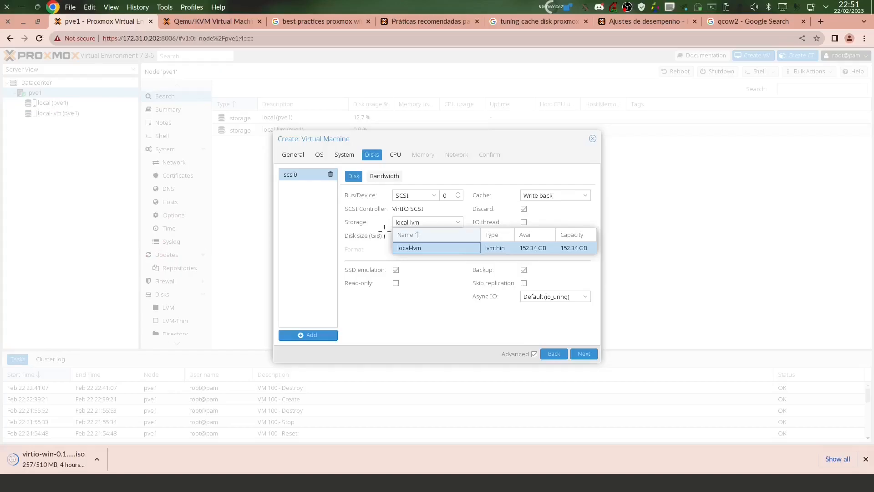
# Step: Select local-lvm as the storage for the scsi0 disk
pyautogui.click(422, 249)
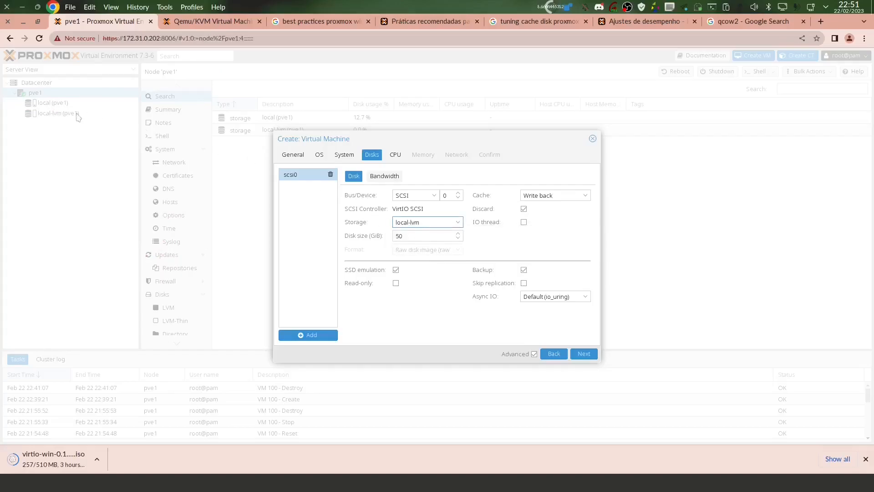
pyautogui.moveTo(44, 126); pyautogui.dragTo(55, 149)
pyautogui.moveTo(26, 188); pyautogui.dragTo(70, 188)
pyautogui.click(458, 222)
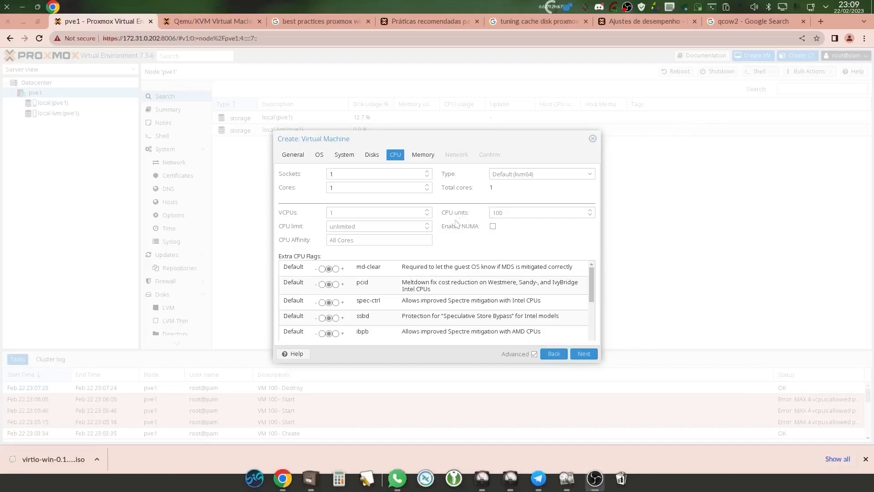
# Step: Browse the available CPU types for the virtual machine down to the host model
pyautogui.click(590, 175)
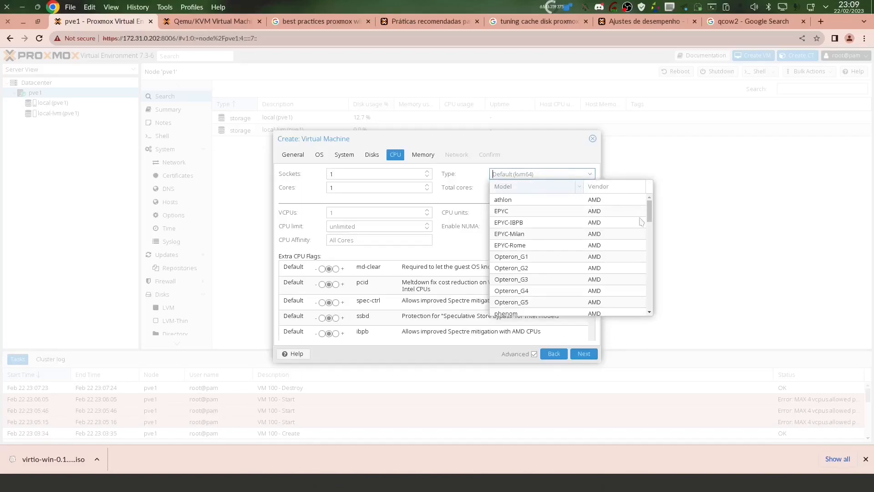
pyautogui.moveTo(650, 220); pyautogui.dragTo(651, 239)
pyautogui.moveTo(653, 304); pyautogui.dragTo(651, 309)
pyautogui.moveTo(499, 301)
pyautogui.mouseDown()
pyautogui.moveTo(492, 312)
pyautogui.moveTo(524, 308)
pyautogui.moveTo(484, 307)
pyautogui.mouseUp()
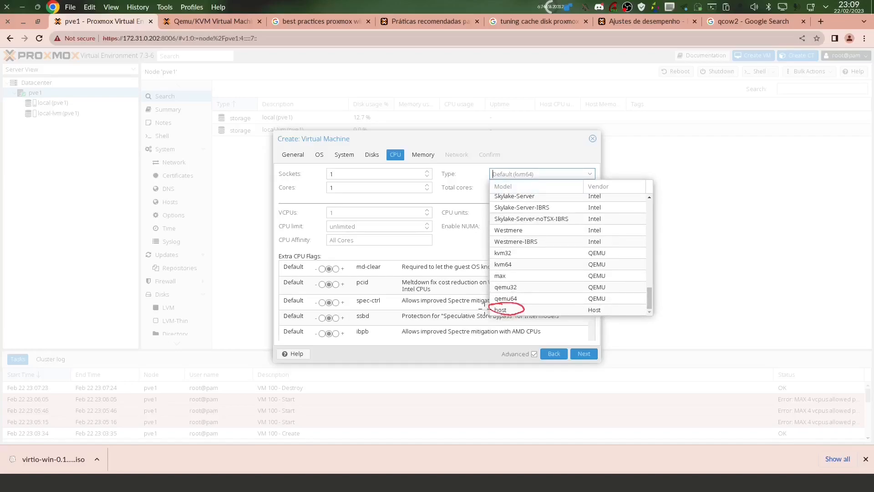
# Step: Check the physical processor model in the pve1 node summary using a duplicate browser tab, and return to the virtual machine wizard
pyautogui.rightClick(80, 25)
pyautogui.click(100, 96)
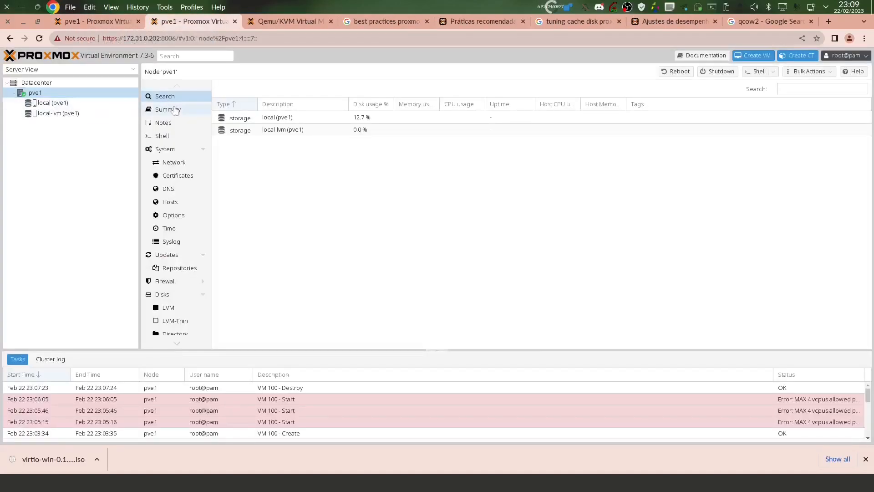
pyautogui.click(176, 110)
pyautogui.moveTo(396, 195); pyautogui.dragTo(469, 200)
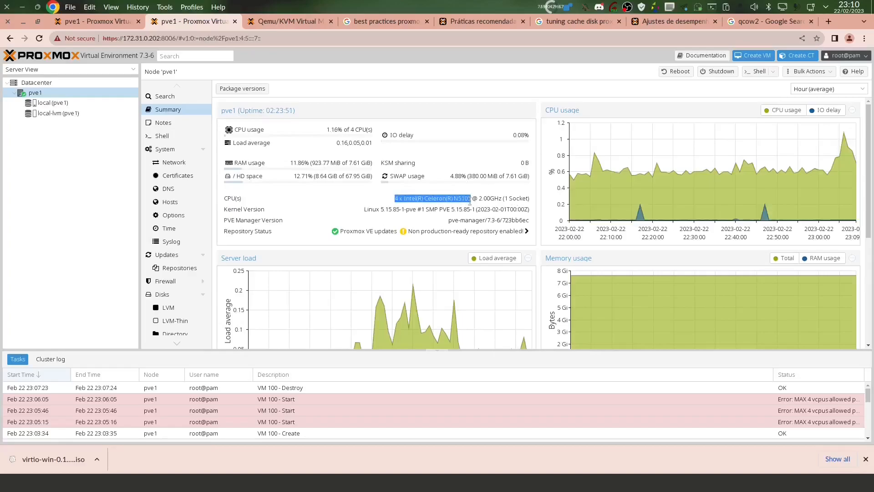
pyautogui.click(96, 26)
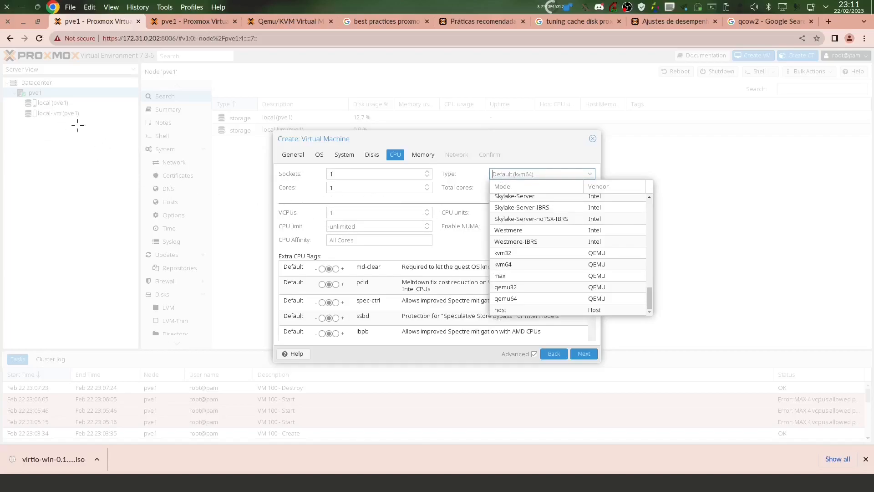
pyautogui.moveTo(5, 75)
pyautogui.mouseDown()
pyautogui.moveTo(46, 74)
pyautogui.moveTo(61, 84)
pyautogui.mouseUp()
pyautogui.moveTo(5, 94)
pyautogui.mouseDown()
pyautogui.moveTo(24, 86)
pyautogui.moveTo(8, 89)
pyautogui.mouseUp()
pyautogui.moveTo(15, 130)
pyautogui.mouseDown()
pyautogui.moveTo(15, 147)
pyautogui.moveTo(34, 132)
pyautogui.moveTo(62, 139)
pyautogui.mouseUp()
pyautogui.moveTo(11, 176)
pyautogui.mouseDown()
pyautogui.moveTo(14, 192)
pyautogui.moveTo(14, 180)
pyautogui.moveTo(34, 172)
pyautogui.moveTo(44, 186)
pyautogui.mouseUp()
pyautogui.moveTo(8, 222); pyautogui.dragTo(43, 218)
pyautogui.moveTo(9, 243); pyautogui.dragTo(41, 239)
pyautogui.moveTo(14, 270); pyautogui.dragTo(41, 268)
pyautogui.moveTo(2, 68)
pyautogui.mouseDown()
pyautogui.moveTo(7, 253)
pyautogui.moveTo(16, 284)
pyautogui.mouseUp()
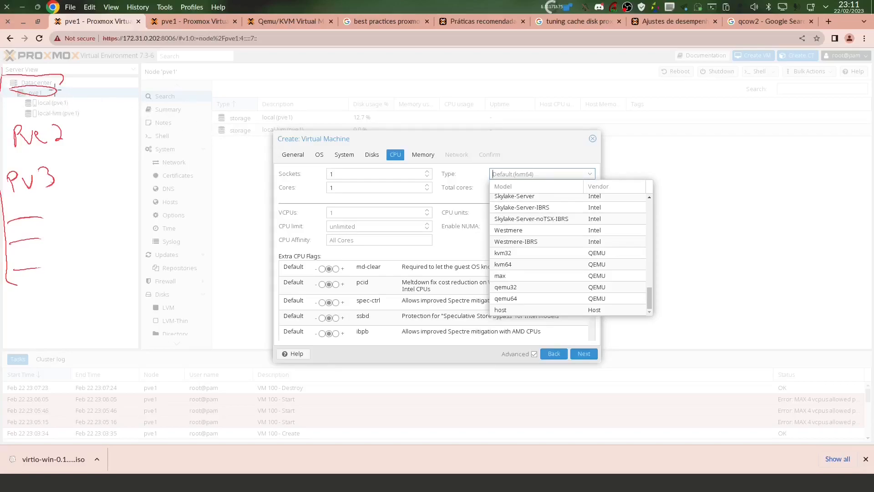
pyautogui.moveTo(48, 92)
pyautogui.mouseDown()
pyautogui.moveTo(71, 86)
pyautogui.moveTo(88, 126)
pyautogui.moveTo(72, 131)
pyautogui.moveTo(108, 168)
pyautogui.moveTo(65, 175)
pyautogui.moveTo(91, 174)
pyautogui.moveTo(111, 210)
pyautogui.moveTo(51, 217)
pyautogui.mouseUp()
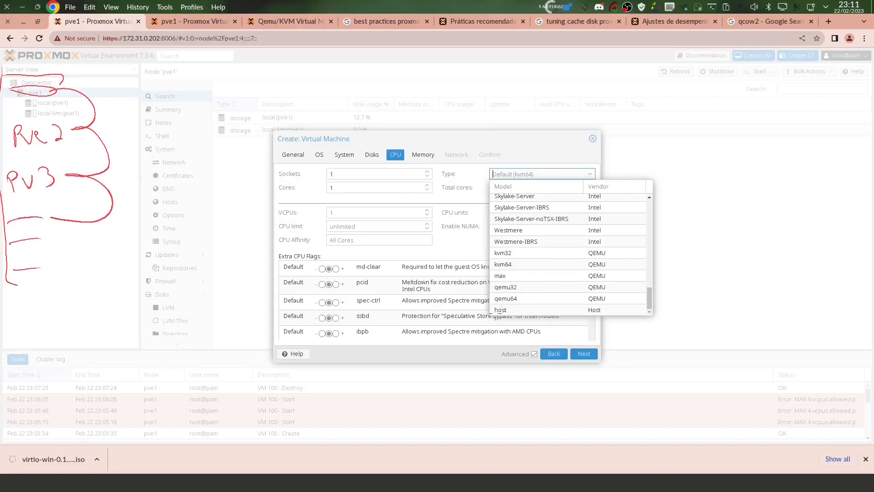
pyautogui.moveTo(503, 305)
pyautogui.mouseDown()
pyautogui.moveTo(503, 315)
pyautogui.moveTo(491, 304)
pyautogui.mouseUp()
pyautogui.moveTo(673, 227)
pyautogui.mouseDown()
pyautogui.moveTo(672, 236)
pyautogui.moveTo(685, 234)
pyautogui.moveTo(685, 223)
pyautogui.moveTo(696, 225)
pyautogui.mouseUp()
pyautogui.moveTo(662, 260)
pyautogui.mouseDown()
pyautogui.moveTo(667, 272)
pyautogui.moveTo(683, 272)
pyautogui.mouseUp()
pyautogui.moveTo(677, 265)
pyautogui.mouseDown()
pyautogui.moveTo(693, 256)
pyautogui.moveTo(702, 262)
pyautogui.mouseUp()
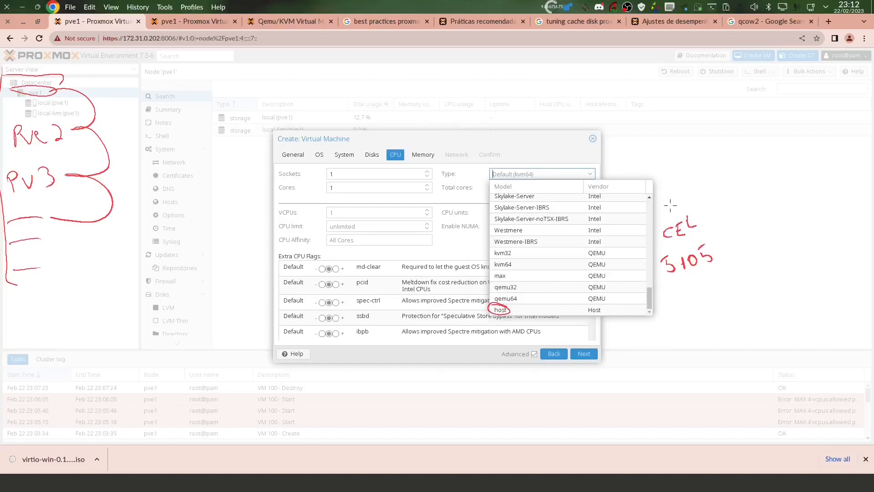
pyautogui.moveTo(672, 207)
pyautogui.mouseDown()
pyautogui.moveTo(647, 266)
pyautogui.moveTo(736, 262)
pyautogui.moveTo(655, 210)
pyautogui.mouseUp()
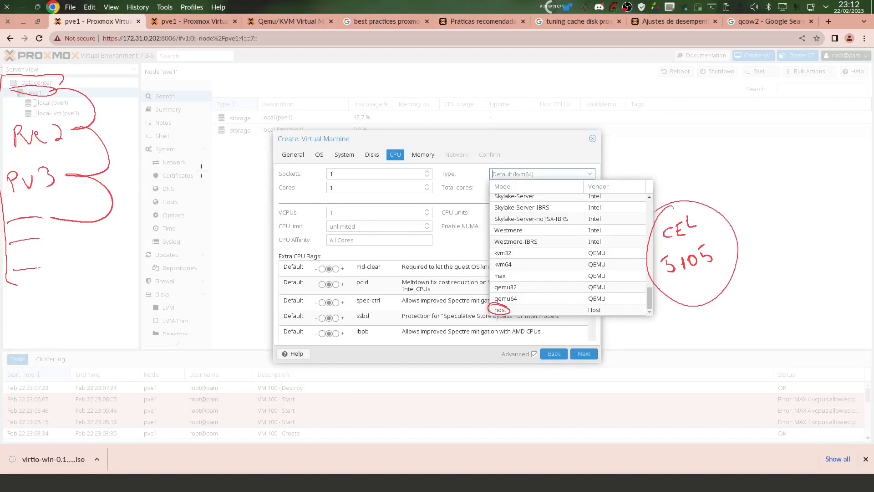
pyautogui.moveTo(58, 89)
pyautogui.mouseDown()
pyautogui.moveTo(136, 124)
pyautogui.moveTo(102, 125)
pyautogui.moveTo(150, 136)
pyautogui.moveTo(201, 121)
pyautogui.mouseUp()
pyautogui.moveTo(128, 124)
pyautogui.mouseDown()
pyautogui.moveTo(173, 115)
pyautogui.moveTo(166, 157)
pyautogui.moveTo(138, 127)
pyautogui.mouseUp()
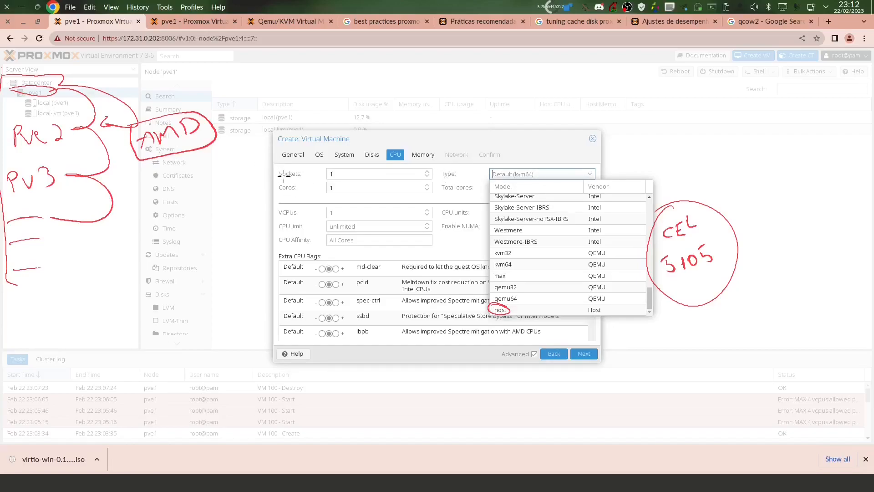
pyautogui.moveTo(213, 125)
pyautogui.mouseDown()
pyautogui.moveTo(251, 138)
pyautogui.moveTo(222, 148)
pyautogui.mouseUp()
pyautogui.moveTo(284, 145)
pyautogui.mouseDown()
pyautogui.moveTo(240, 140)
pyautogui.moveTo(253, 135)
pyautogui.moveTo(258, 147)
pyautogui.moveTo(214, 145)
pyautogui.mouseUp()
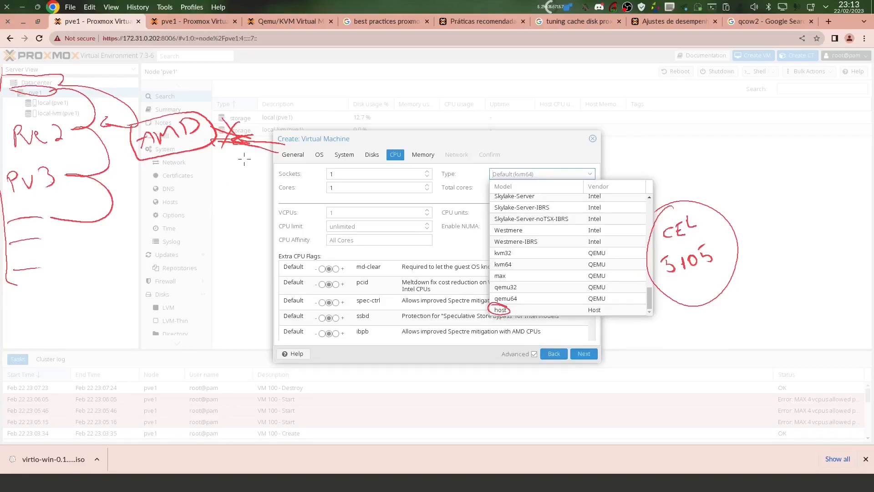
pyautogui.moveTo(274, 163)
pyautogui.mouseDown()
pyautogui.moveTo(223, 152)
pyautogui.moveTo(235, 150)
pyautogui.mouseUp()
pyautogui.hotkey('shift', 'F9')
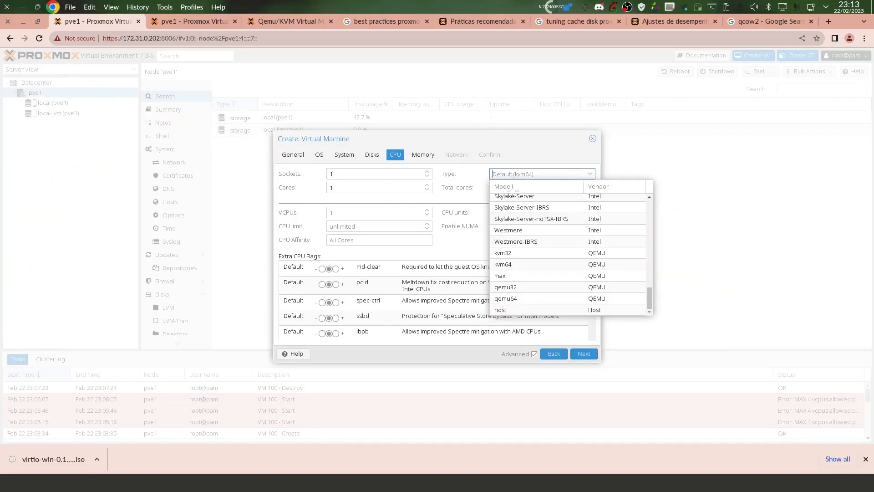
# Step: Set the virtual machine's CPU type to kvm64
pyautogui.click(503, 265)
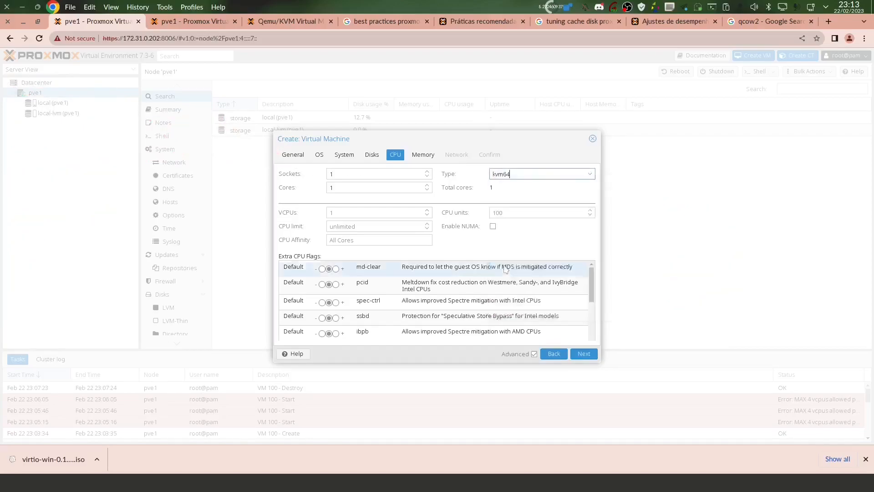
pyautogui.click(591, 176)
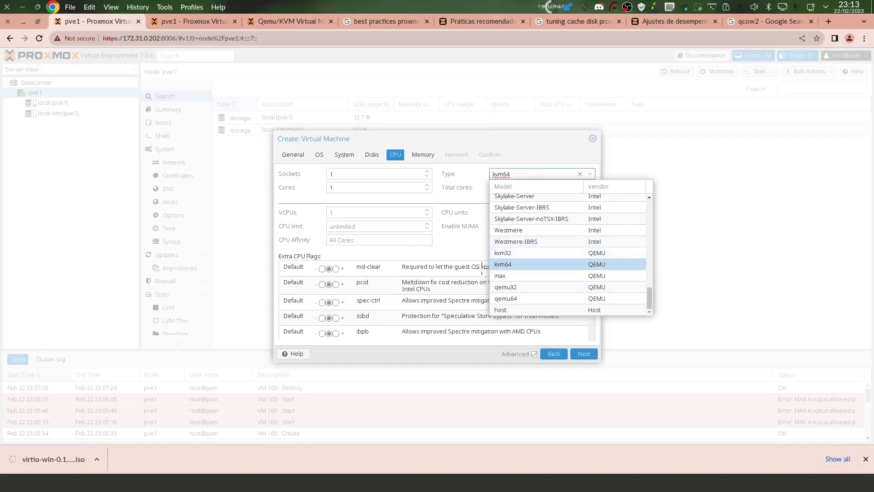
pyautogui.moveTo(504, 259)
pyautogui.mouseDown()
pyautogui.moveTo(496, 270)
pyautogui.moveTo(500, 257)
pyautogui.mouseUp()
pyautogui.moveTo(505, 307)
pyautogui.mouseDown()
pyautogui.moveTo(490, 312)
pyautogui.moveTo(499, 305)
pyautogui.mouseUp()
pyautogui.moveTo(476, 247); pyautogui.dragTo(462, 270)
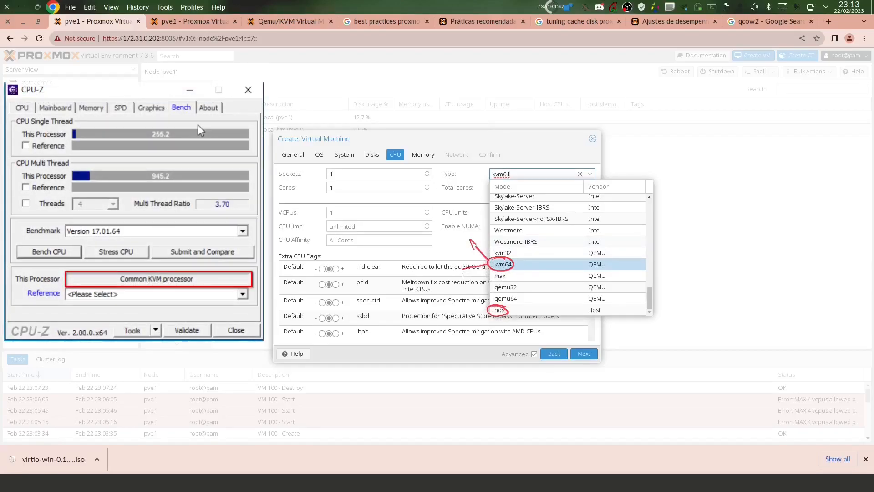
pyautogui.moveTo(488, 306); pyautogui.dragTo(459, 270)
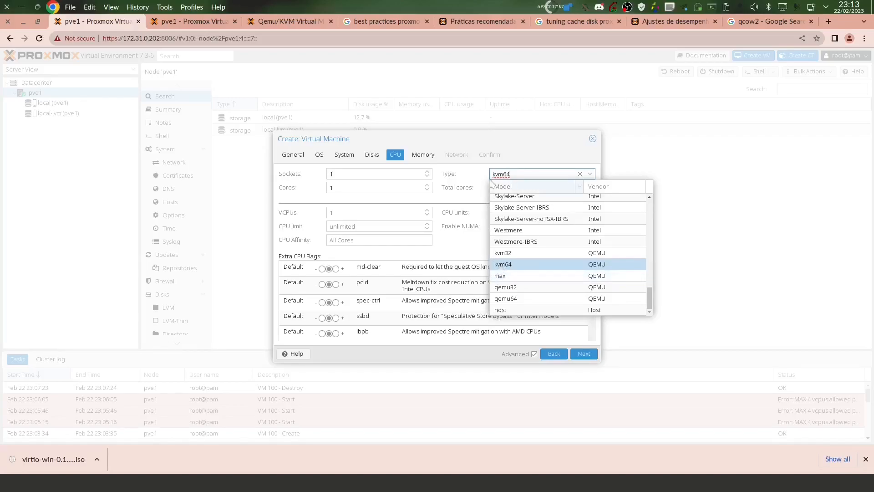
pyautogui.click(498, 266)
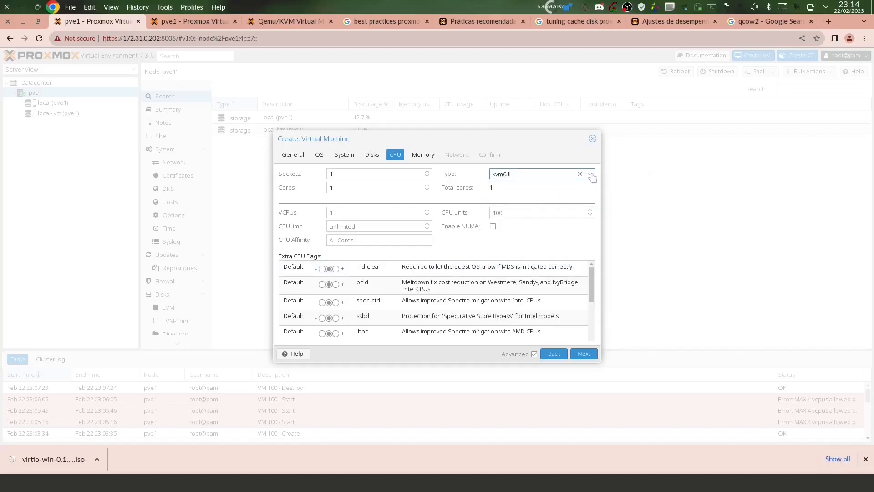
# Step: Set the CPU type to host with 4 cores and look through the extra CPU flags
pyautogui.click(522, 173)
pyautogui.click(546, 160)
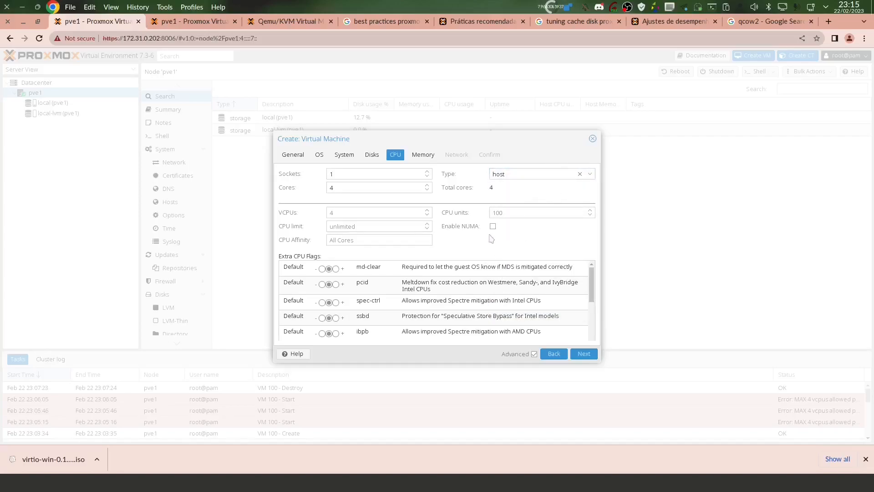
pyautogui.moveTo(592, 278); pyautogui.dragTo(592, 321)
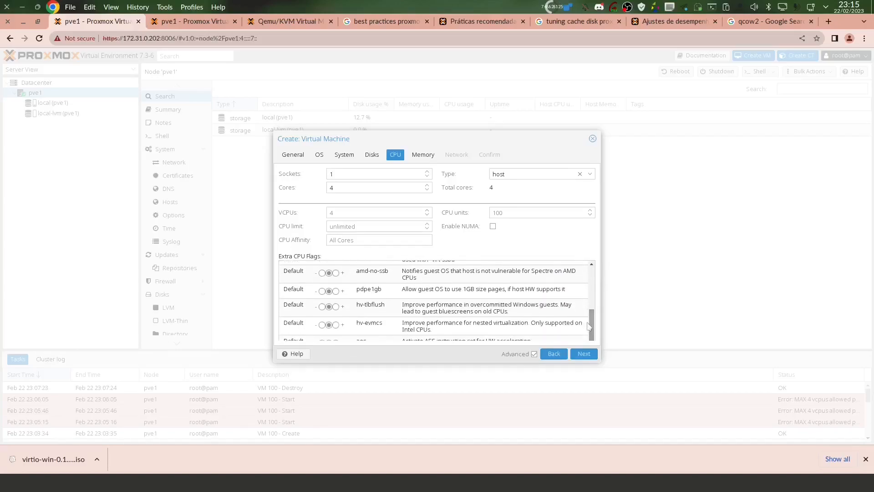
# Step: Try the aes extra CPU flag switched on, and return it to Default
pyautogui.click(517, 172)
pyautogui.click(337, 341)
pyautogui.click(338, 342)
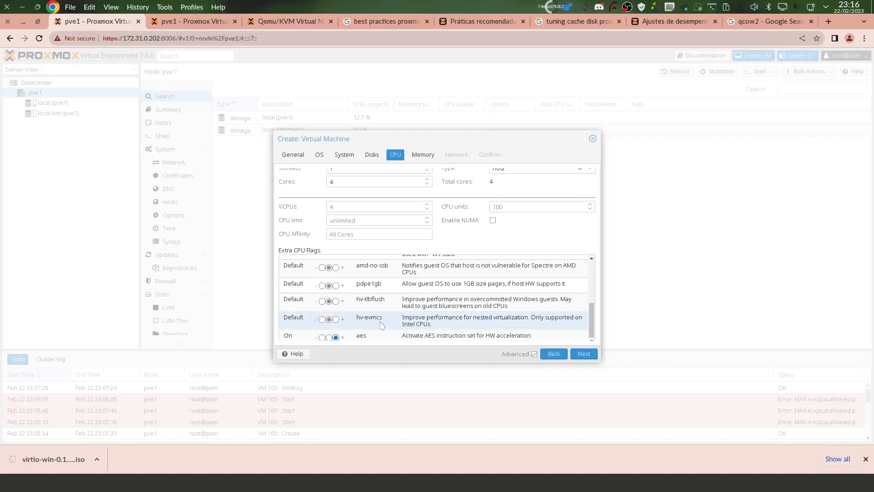
pyautogui.click(337, 338)
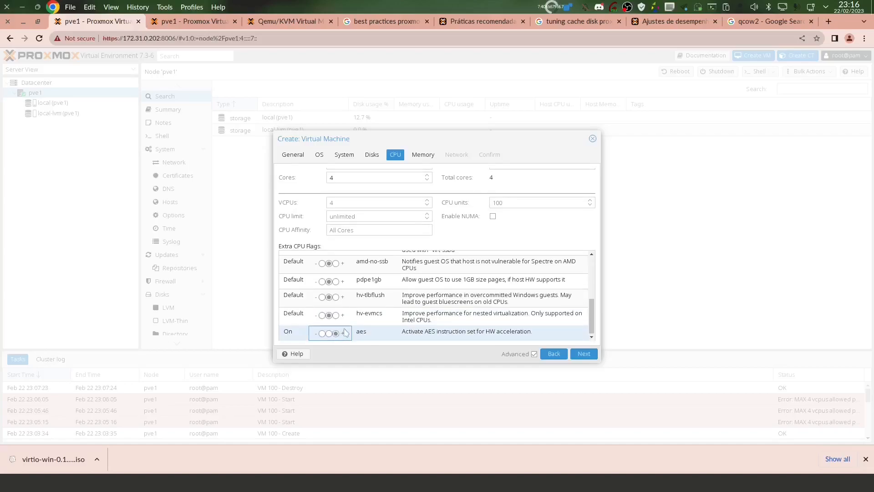
pyautogui.moveTo(592, 314); pyautogui.dragTo(592, 265)
pyautogui.doubleClick(577, 172)
pyautogui.scroll(-5, 578, 287)
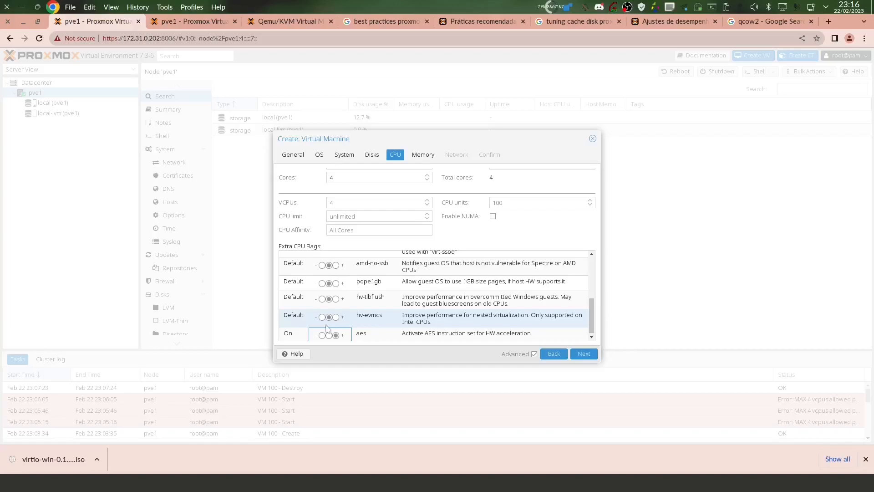
pyautogui.click(329, 335)
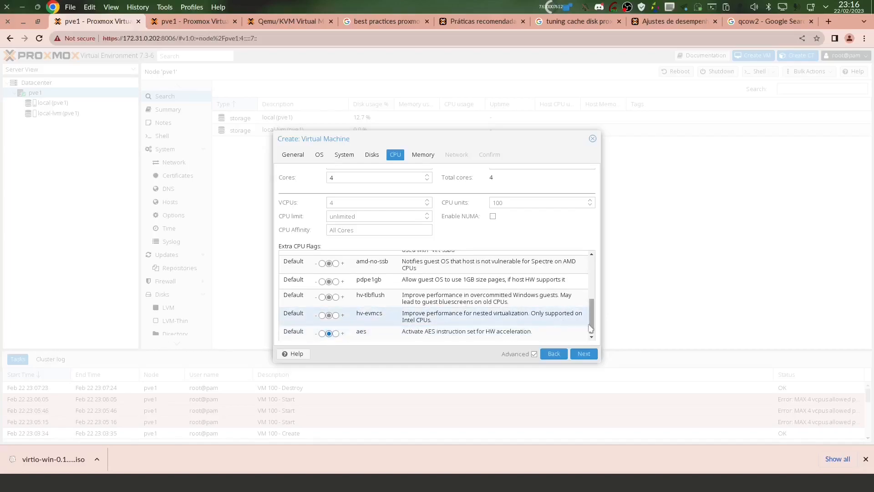
# Step: Set the virtual machine's CPU type to kvm64 and continue to the memory settings
pyautogui.moveTo(591, 314); pyautogui.dragTo(597, 261)
pyautogui.click(526, 168)
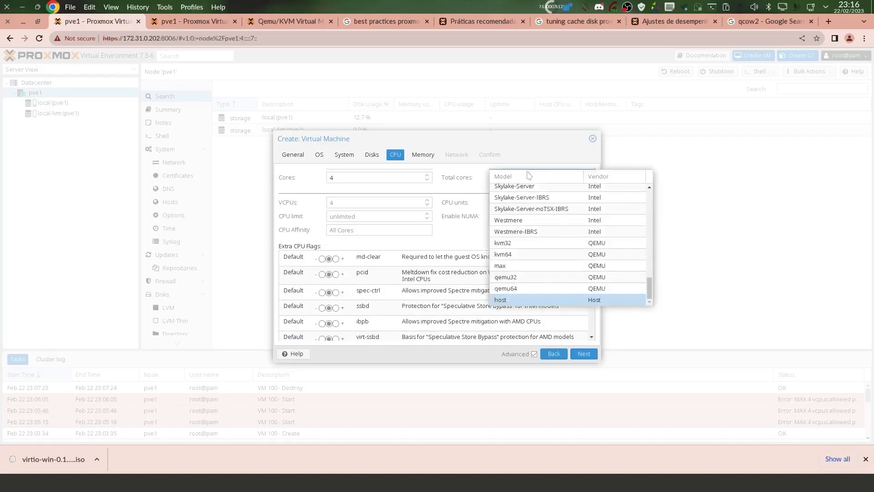
pyautogui.click(504, 256)
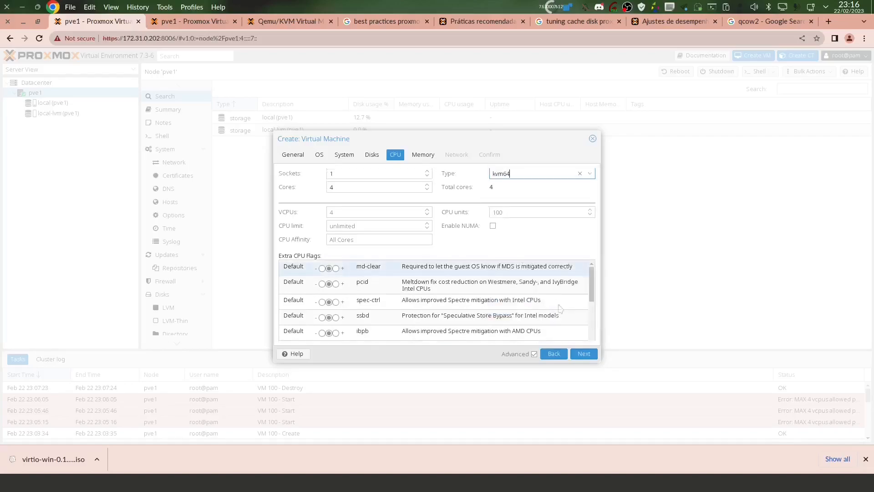
pyautogui.click(583, 356)
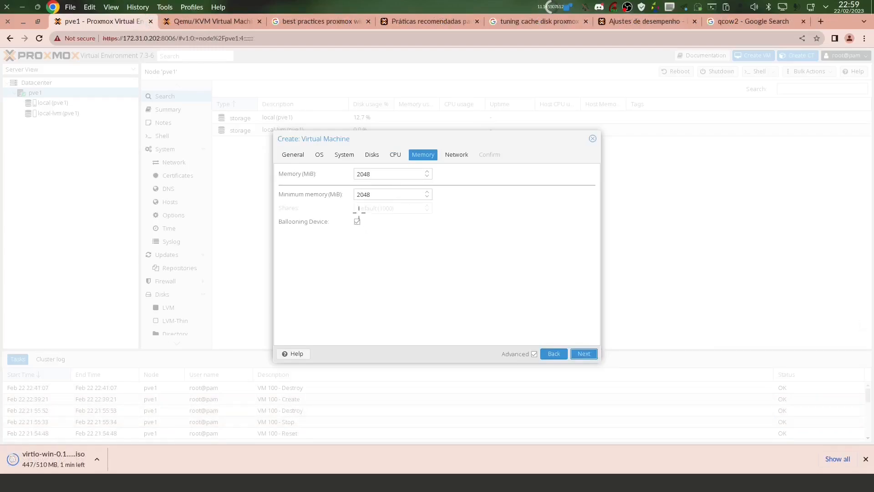
pyautogui.moveTo(359, 213); pyautogui.dragTo(340, 222)
pyautogui.moveTo(274, 211)
pyautogui.mouseDown()
pyautogui.moveTo(297, 198)
pyautogui.moveTo(277, 214)
pyautogui.mouseUp()
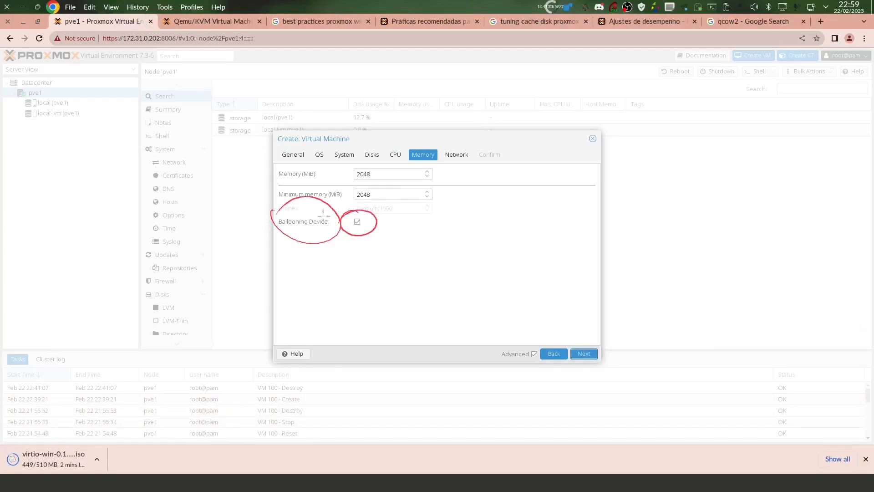
pyautogui.moveTo(311, 244); pyautogui.dragTo(331, 268)
pyautogui.moveTo(326, 281)
pyautogui.mouseDown()
pyautogui.moveTo(421, 217)
pyautogui.moveTo(437, 225)
pyautogui.moveTo(444, 219)
pyautogui.mouseUp()
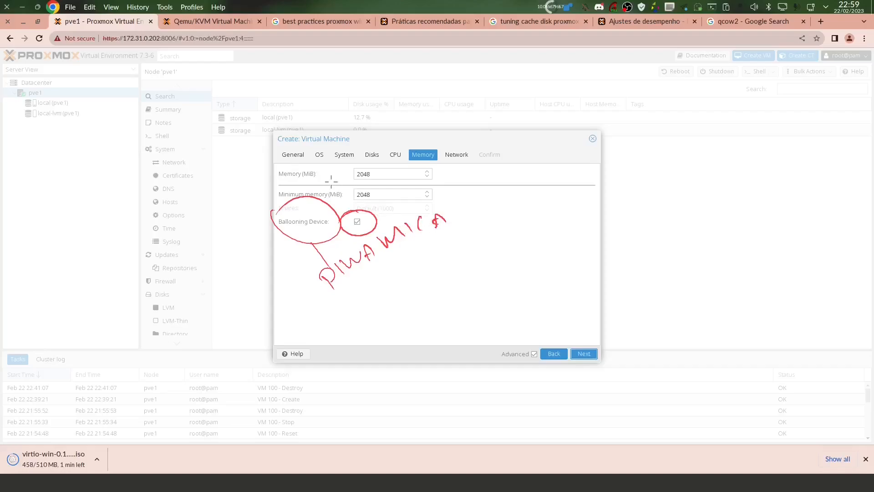
pyautogui.moveTo(369, 184)
pyautogui.mouseDown()
pyautogui.moveTo(351, 195)
pyautogui.moveTo(369, 183)
pyautogui.moveTo(362, 162)
pyautogui.moveTo(367, 182)
pyautogui.mouseUp()
pyautogui.hotkey('shift', 'F9')
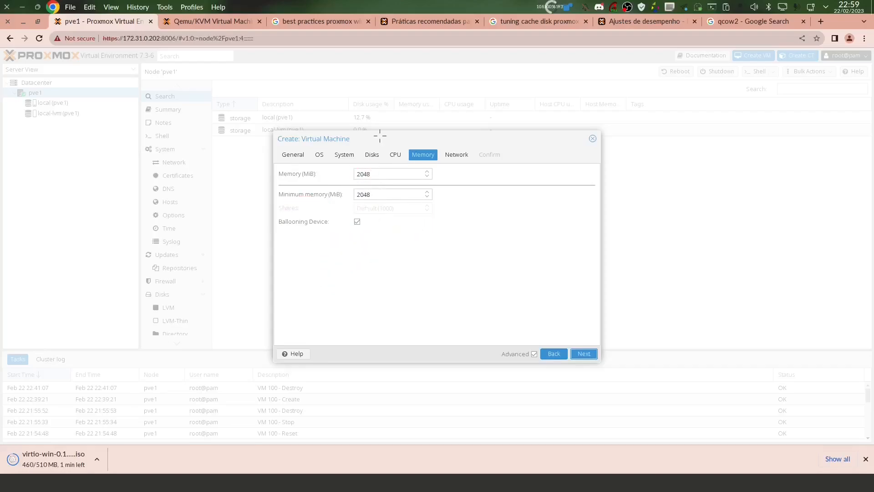
# Step: Set the virtual machine's memory to 4096 MiB and its minimum memory to 2048 MiB
pyautogui.doubleClick(371, 174)
pyautogui.write('4096')
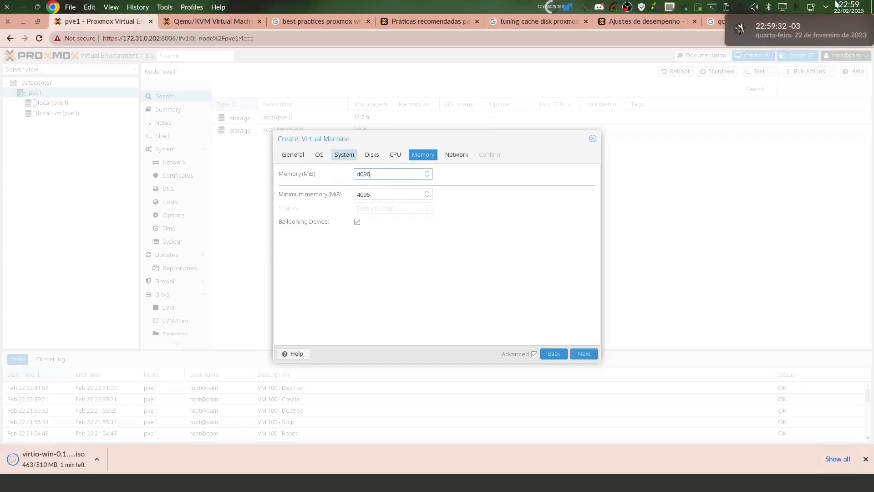
pyautogui.press('Tab')
pyautogui.write('2048')
pyautogui.press('Tab')
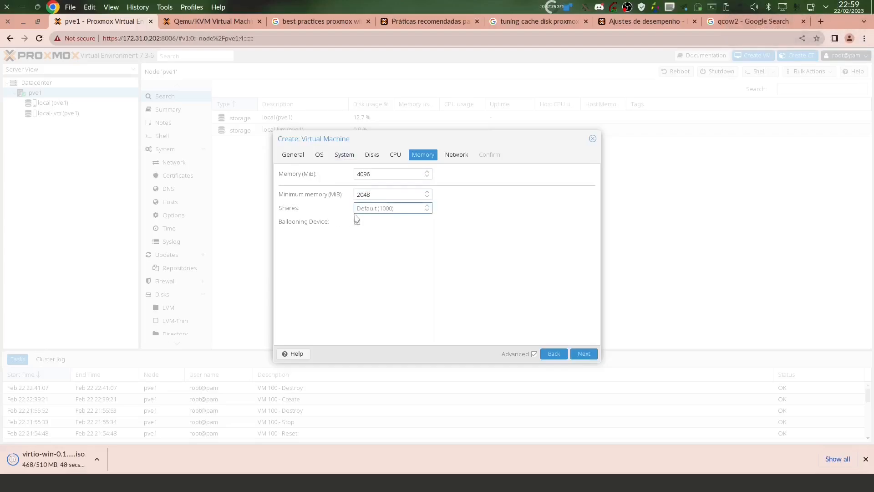
pyautogui.moveTo(371, 217)
pyautogui.mouseDown()
pyautogui.moveTo(287, 213)
pyautogui.moveTo(357, 234)
pyautogui.moveTo(366, 213)
pyautogui.moveTo(351, 195)
pyautogui.moveTo(376, 191)
pyautogui.moveTo(346, 190)
pyautogui.mouseUp()
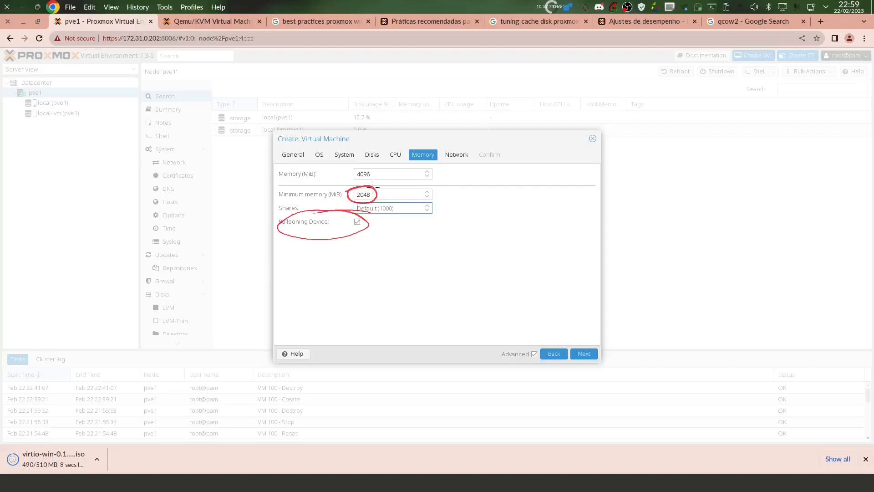
pyautogui.moveTo(360, 183)
pyautogui.mouseDown()
pyautogui.moveTo(380, 173)
pyautogui.moveTo(365, 183)
pyautogui.mouseUp()
pyautogui.moveTo(380, 176); pyautogui.dragTo(452, 175)
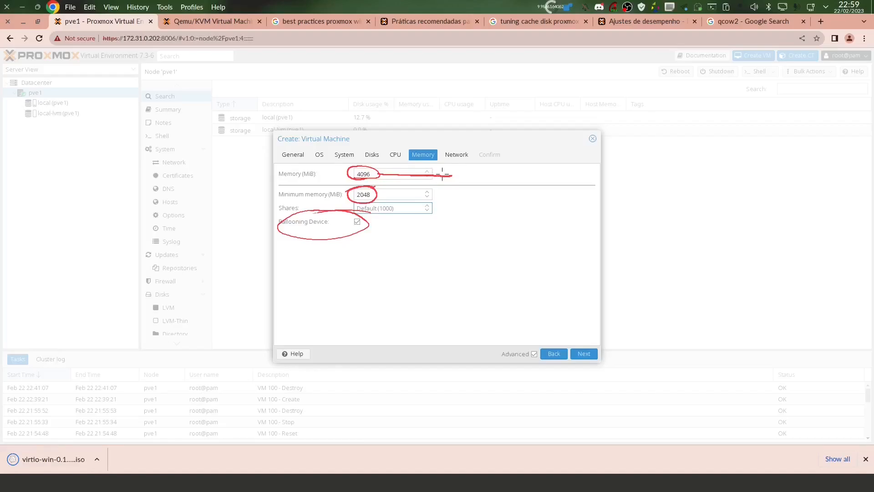
pyautogui.moveTo(444, 175)
pyautogui.mouseDown()
pyautogui.moveTo(465, 150)
pyautogui.moveTo(436, 108)
pyautogui.moveTo(452, 109)
pyautogui.mouseUp()
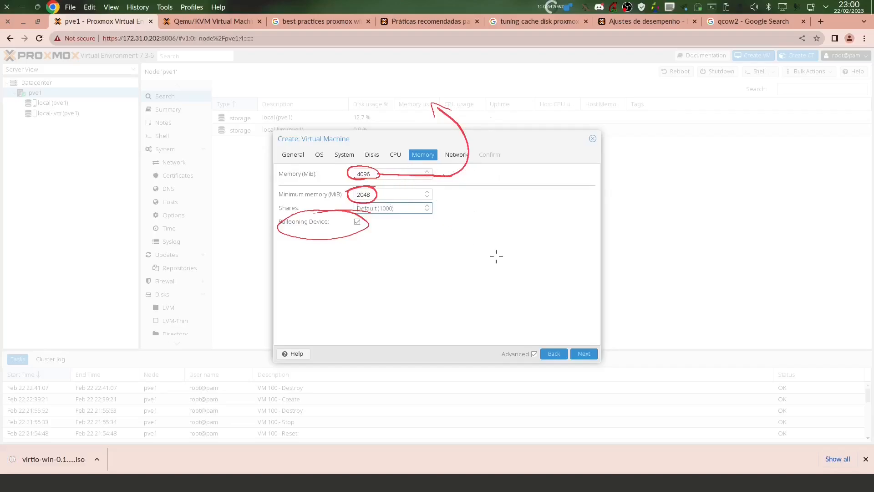
pyautogui.hotkey('shift', 'F9')
pyautogui.moveTo(285, 213)
pyautogui.mouseDown()
pyautogui.moveTo(338, 210)
pyautogui.moveTo(371, 232)
pyautogui.moveTo(284, 213)
pyautogui.mouseUp()
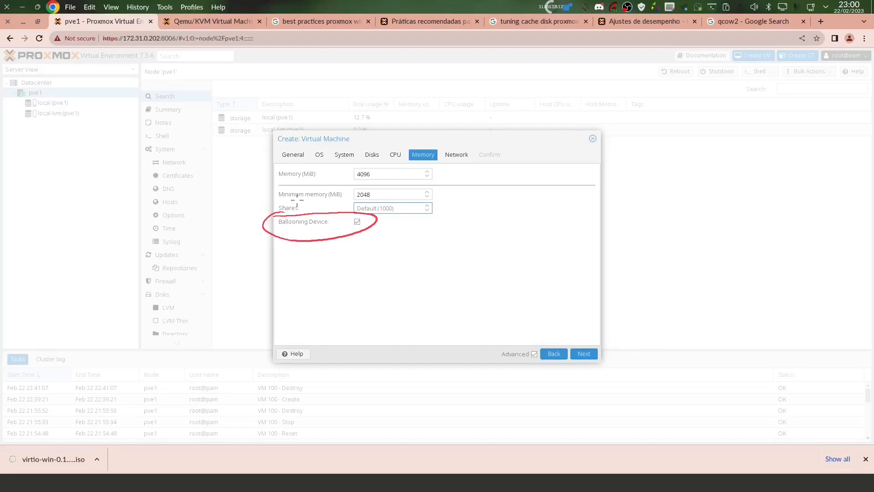
pyautogui.hotkey('shift', 'F9')
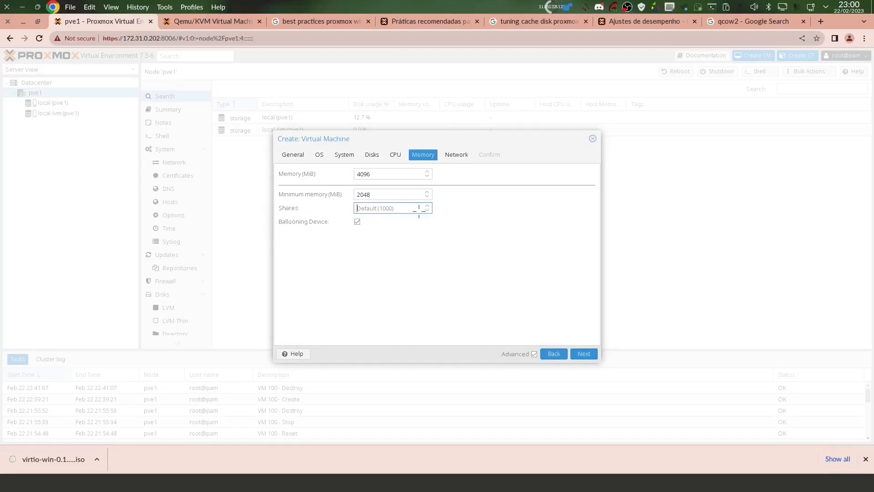
pyautogui.moveTo(352, 212)
pyautogui.mouseDown()
pyautogui.moveTo(350, 228)
pyautogui.moveTo(373, 231)
pyautogui.mouseUp()
pyautogui.hotkey('shift', 'F9')
# Step: Continue to the network settings and open the choice of network card models
pyautogui.click(583, 353)
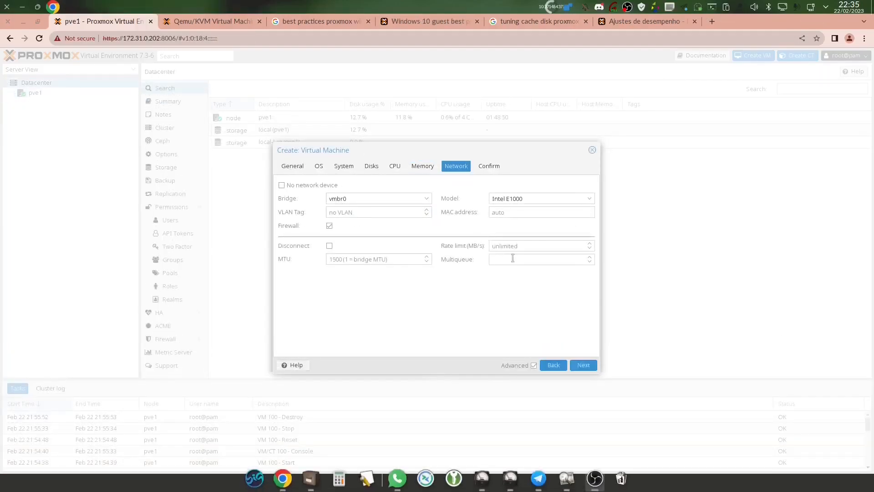
pyautogui.click(592, 202)
pyautogui.click(591, 202)
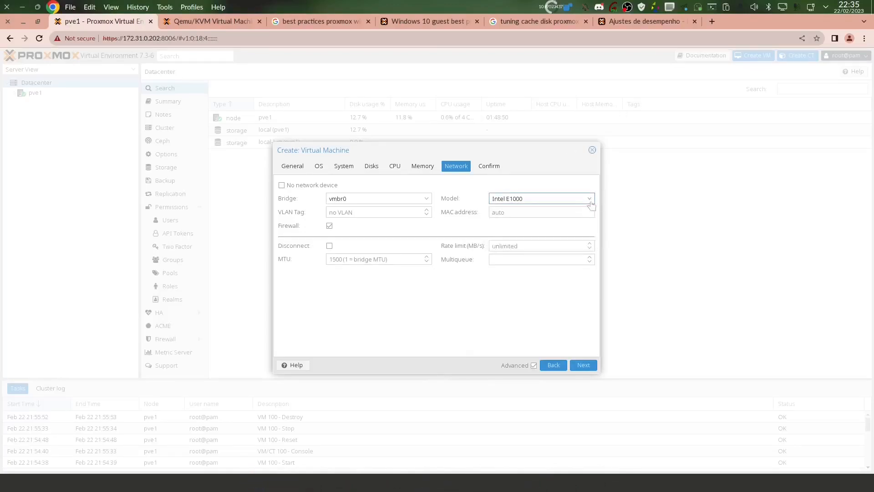
pyautogui.click(592, 202)
pyautogui.moveTo(503, 201)
pyautogui.mouseDown()
pyautogui.moveTo(487, 206)
pyautogui.moveTo(515, 216)
pyautogui.moveTo(527, 204)
pyautogui.moveTo(495, 201)
pyautogui.moveTo(544, 193)
pyautogui.moveTo(591, 155)
pyautogui.mouseUp()
pyautogui.moveTo(531, 172)
pyautogui.mouseDown()
pyautogui.moveTo(615, 186)
pyautogui.moveTo(545, 168)
pyautogui.mouseUp()
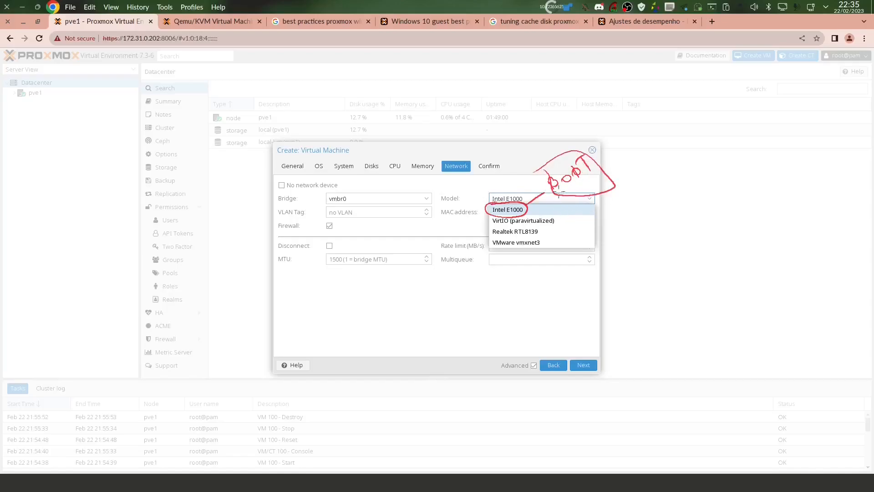
pyautogui.moveTo(494, 215)
pyautogui.mouseDown()
pyautogui.moveTo(557, 217)
pyautogui.moveTo(498, 226)
pyautogui.moveTo(491, 217)
pyautogui.mouseUp()
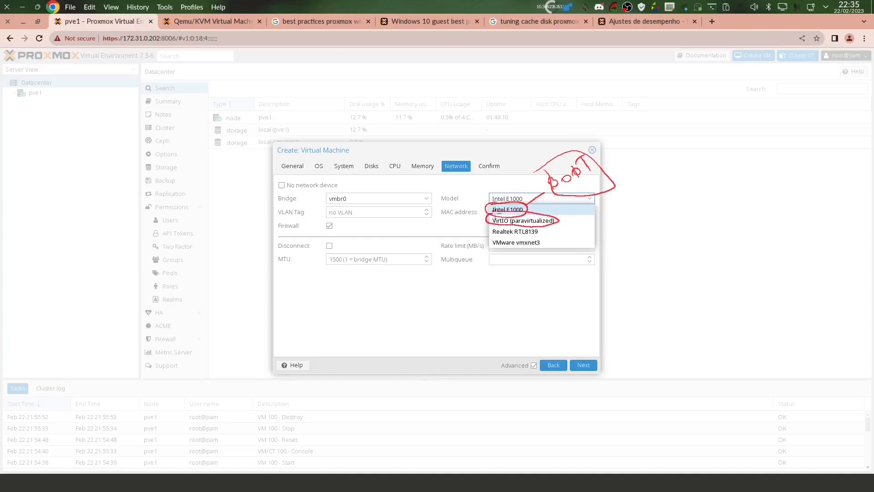
pyautogui.moveTo(561, 218); pyautogui.dragTo(586, 217)
pyautogui.moveTo(564, 188); pyautogui.dragTo(550, 211)
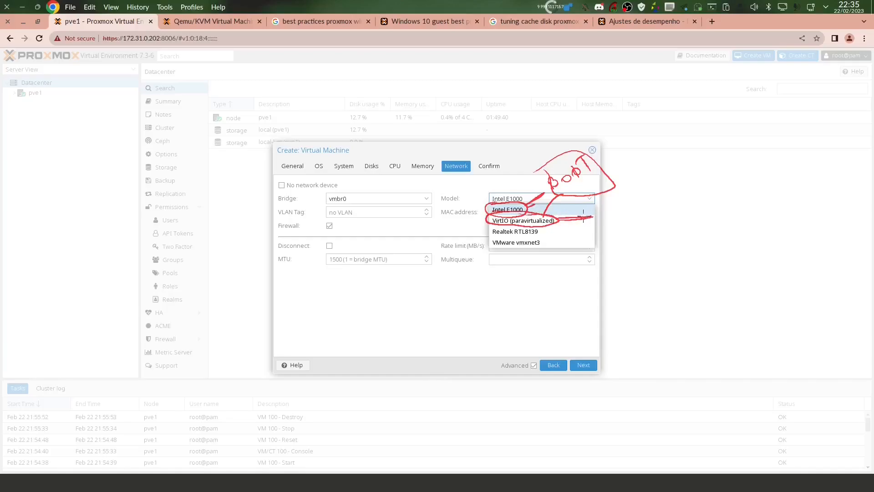
pyautogui.moveTo(590, 213); pyautogui.dragTo(646, 206)
pyautogui.moveTo(618, 217)
pyautogui.mouseDown()
pyautogui.moveTo(614, 204)
pyautogui.moveTo(627, 214)
pyautogui.mouseUp()
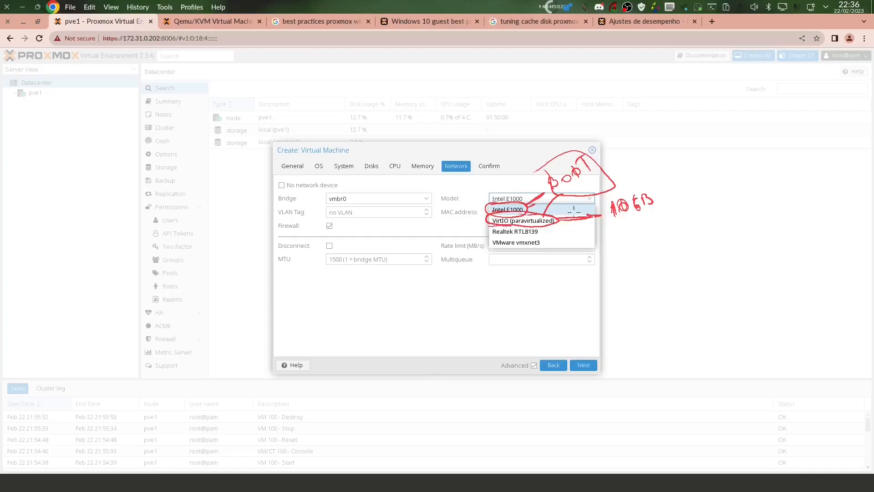
pyautogui.moveTo(495, 227)
pyautogui.mouseDown()
pyautogui.moveTo(552, 229)
pyautogui.moveTo(512, 236)
pyautogui.moveTo(485, 227)
pyautogui.moveTo(593, 240)
pyautogui.moveTo(623, 229)
pyautogui.mouseUp()
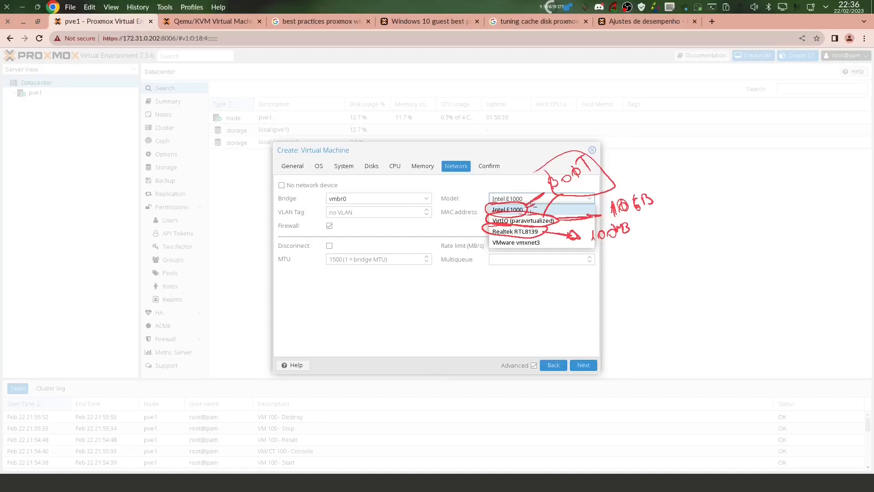
pyautogui.moveTo(480, 206); pyautogui.dragTo(479, 176)
pyautogui.moveTo(469, 166); pyautogui.dragTo(471, 174)
pyautogui.moveTo(480, 158)
pyautogui.mouseDown()
pyautogui.moveTo(476, 166)
pyautogui.moveTo(487, 159)
pyautogui.mouseUp()
pyautogui.moveTo(493, 240)
pyautogui.mouseDown()
pyautogui.moveTo(485, 244)
pyautogui.moveTo(520, 250)
pyautogui.moveTo(549, 241)
pyautogui.moveTo(512, 231)
pyautogui.moveTo(534, 273)
pyautogui.mouseUp()
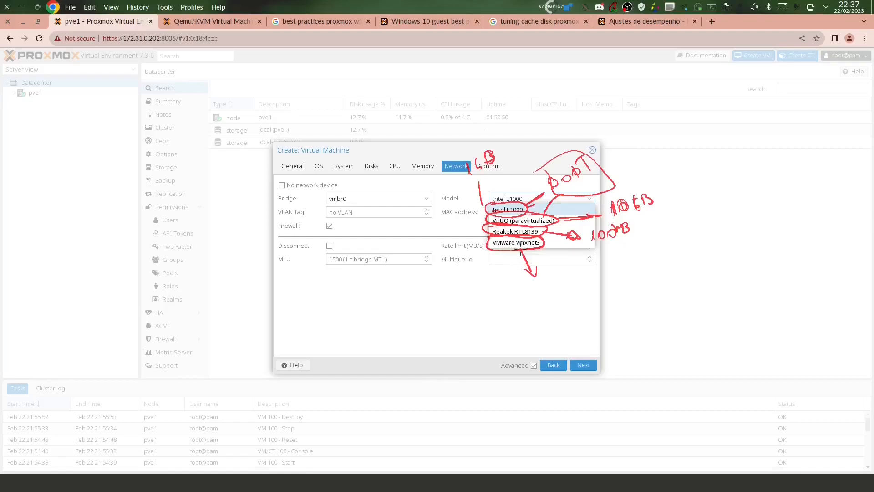
pyautogui.press('Escape')
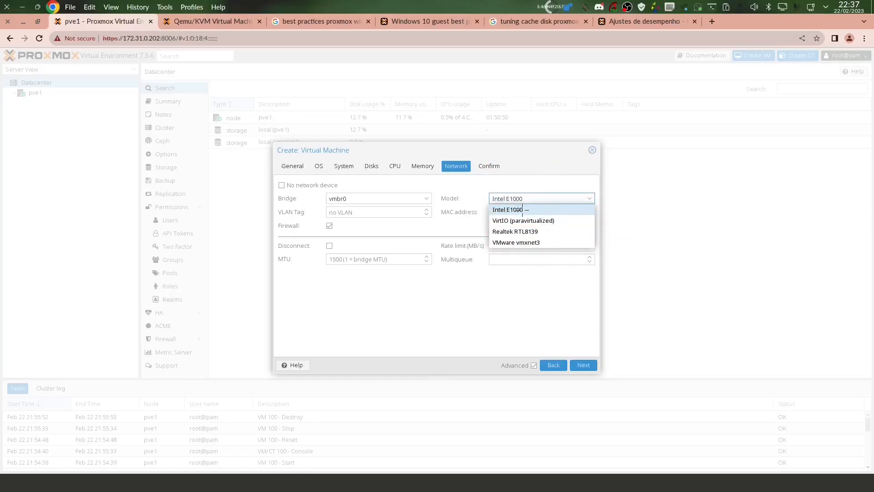
pyautogui.moveTo(523, 210); pyautogui.dragTo(543, 195)
pyautogui.moveTo(540, 231)
pyautogui.mouseDown()
pyautogui.moveTo(572, 236)
pyautogui.moveTo(562, 225)
pyautogui.moveTo(563, 258)
pyautogui.moveTo(555, 254)
pyautogui.moveTo(570, 263)
pyautogui.mouseUp()
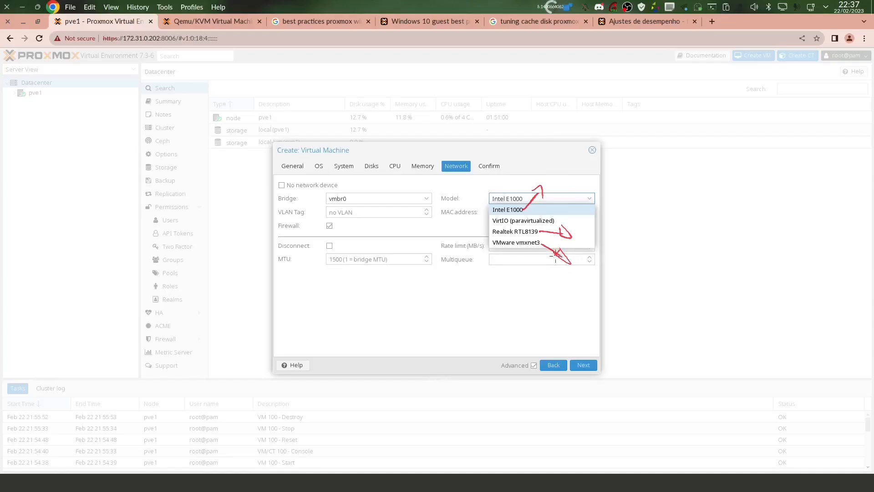
pyautogui.moveTo(555, 221)
pyautogui.mouseDown()
pyautogui.moveTo(576, 205)
pyautogui.moveTo(574, 217)
pyautogui.mouseUp()
pyautogui.press('Escape')
# Step: Set the network card model to VirtIO (paravirtualized), try the no-network-device option on and off, and go to the VLAN tag
pyautogui.click(527, 222)
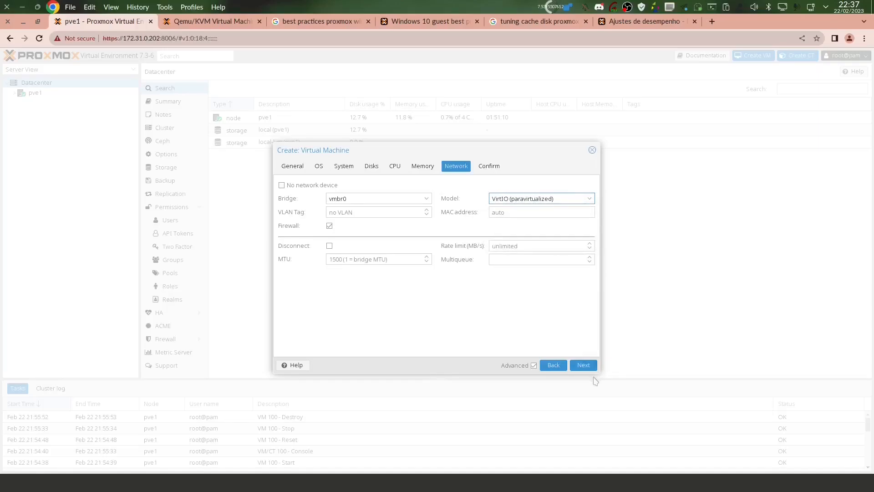
pyautogui.click(332, 210)
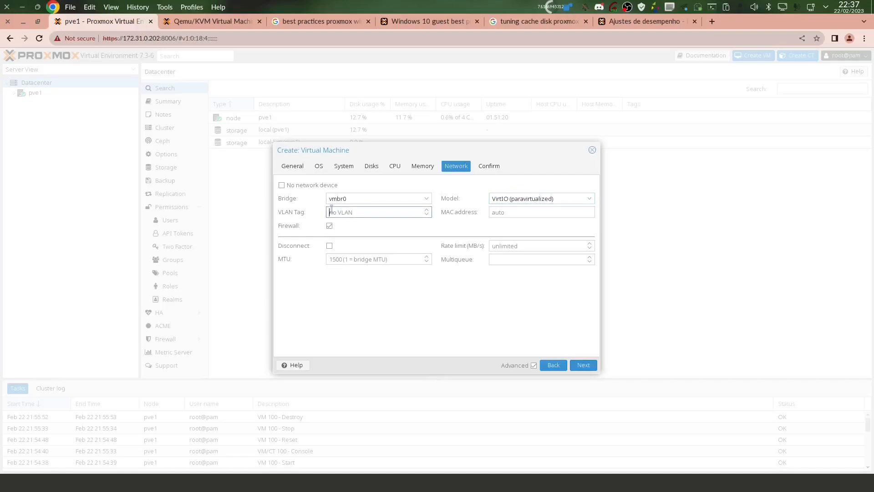
pyautogui.click(282, 186)
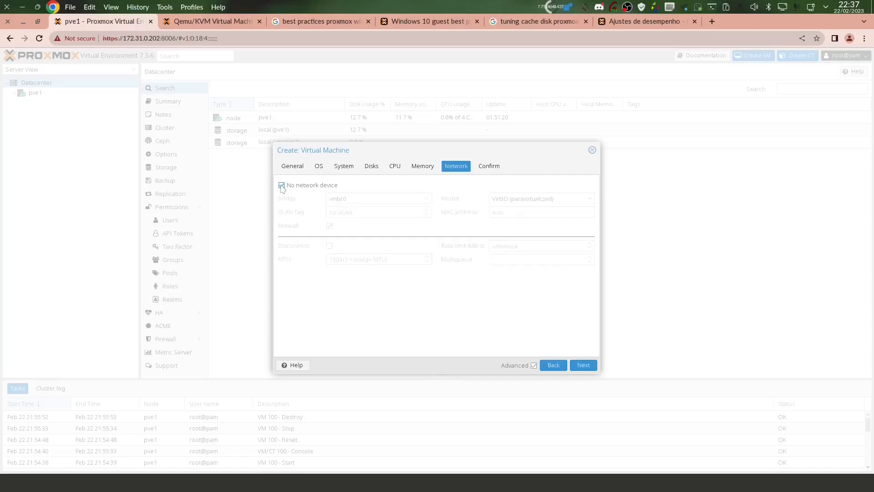
pyautogui.click(282, 186)
pyautogui.click(343, 214)
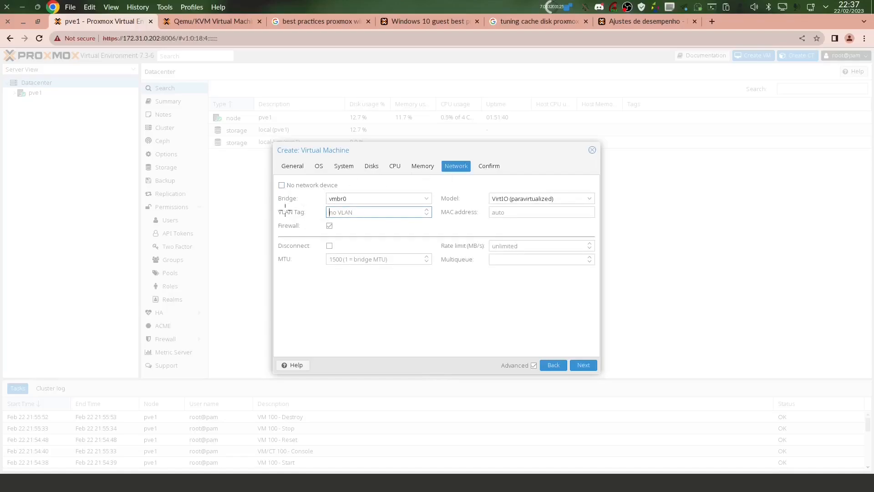
pyautogui.moveTo(276, 207)
pyautogui.mouseDown()
pyautogui.moveTo(318, 213)
pyautogui.moveTo(273, 220)
pyautogui.moveTo(276, 203)
pyautogui.mouseUp()
pyautogui.moveTo(364, 313)
pyautogui.mouseDown()
pyautogui.moveTo(360, 301)
pyautogui.moveTo(394, 295)
pyautogui.moveTo(403, 274)
pyautogui.moveTo(450, 259)
pyautogui.moveTo(476, 233)
pyautogui.moveTo(500, 237)
pyautogui.moveTo(484, 288)
pyautogui.moveTo(478, 279)
pyautogui.moveTo(494, 286)
pyautogui.mouseUp()
pyautogui.moveTo(436, 312)
pyautogui.mouseDown()
pyautogui.moveTo(427, 321)
pyautogui.moveTo(462, 300)
pyautogui.mouseUp()
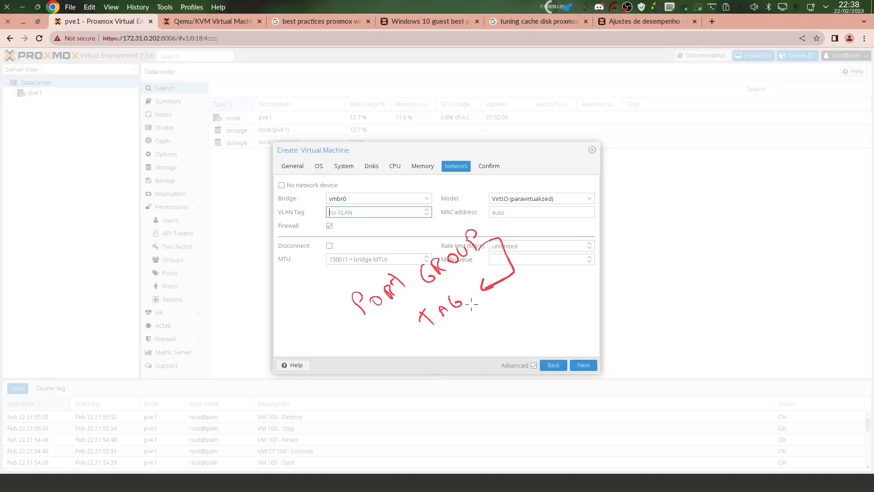
pyautogui.moveTo(464, 335)
pyautogui.mouseDown()
pyautogui.moveTo(469, 345)
pyautogui.moveTo(502, 322)
pyautogui.moveTo(507, 228)
pyautogui.moveTo(482, 230)
pyautogui.moveTo(493, 236)
pyautogui.mouseUp()
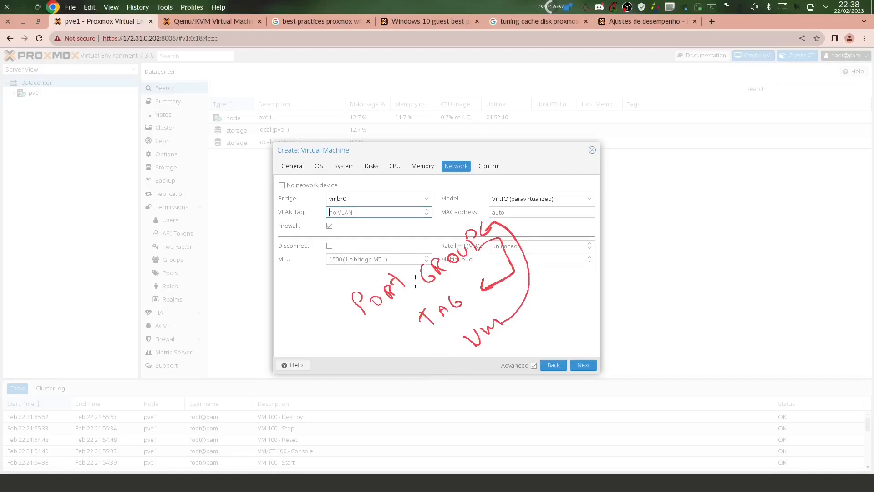
pyautogui.moveTo(408, 291)
pyautogui.mouseDown()
pyautogui.moveTo(411, 301)
pyautogui.moveTo(442, 283)
pyautogui.moveTo(455, 250)
pyautogui.moveTo(481, 242)
pyautogui.moveTo(496, 286)
pyautogui.moveTo(462, 303)
pyautogui.moveTo(494, 293)
pyautogui.moveTo(510, 269)
pyautogui.mouseUp()
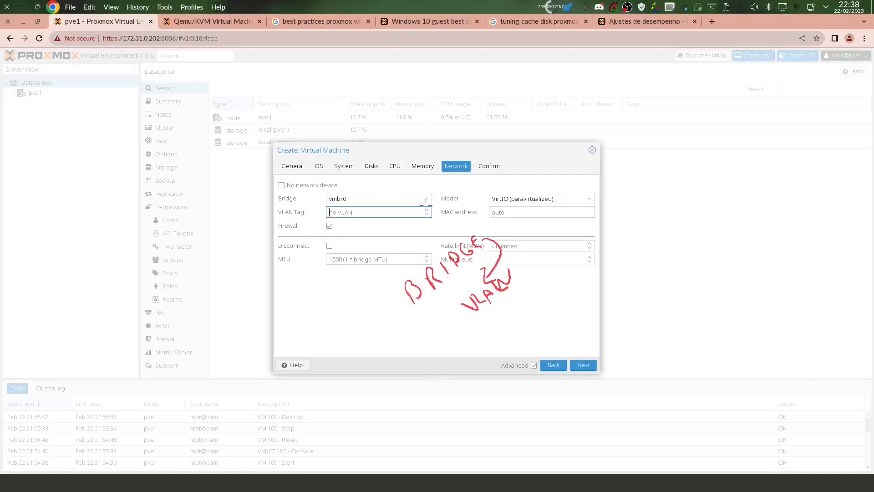
pyautogui.press('Escape')
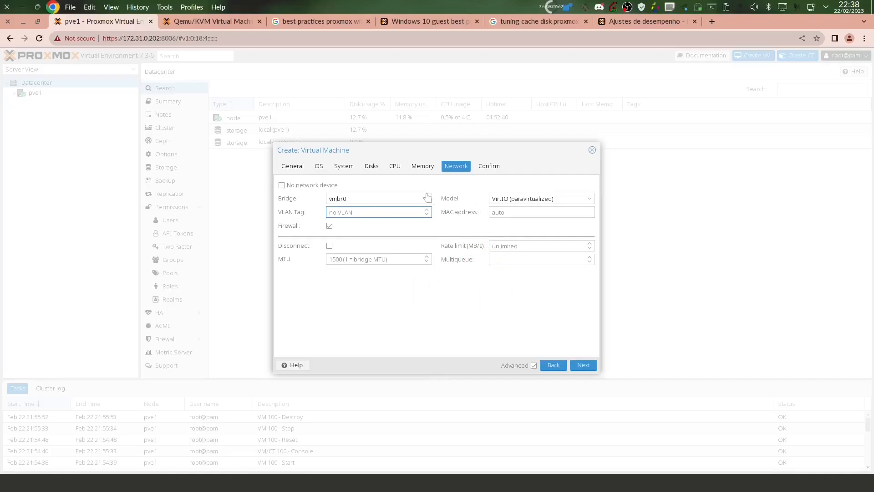
# Step: Check the available network bridges, try VLAN tag 33 and clear it again
pyautogui.click(426, 198)
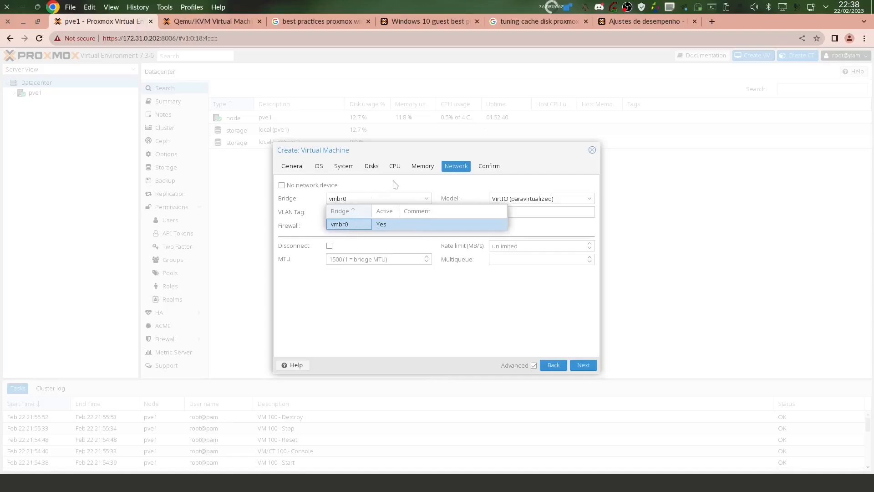
pyautogui.click(427, 198)
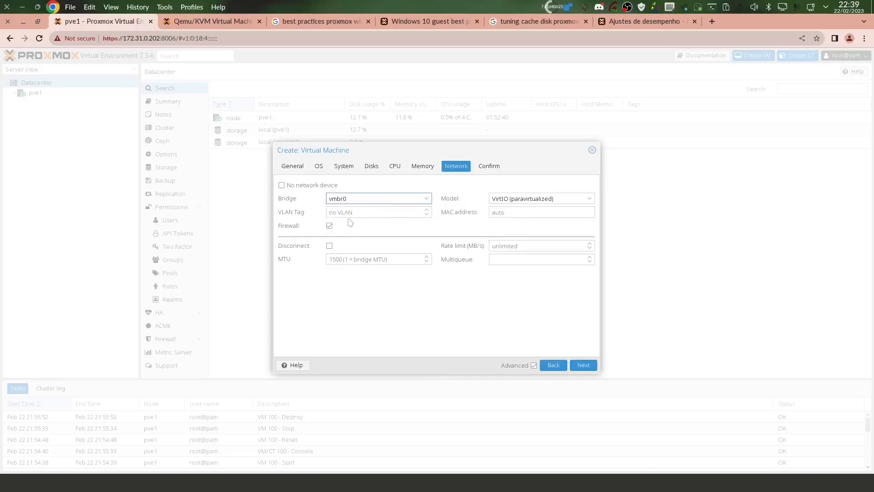
pyautogui.click(357, 210)
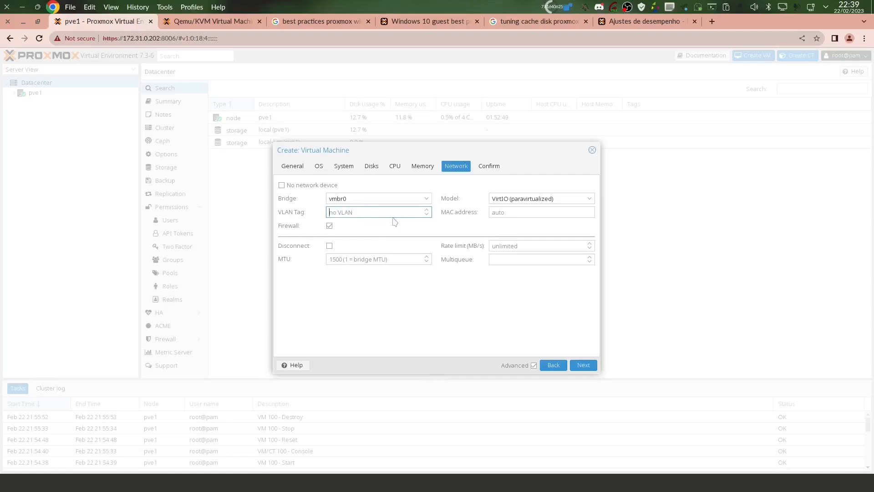
pyautogui.write('33')
pyautogui.press('BackSpace')
pyautogui.press('BackSpace')
# Step: Continue to the summary of settings and finish creating the WIN10 virtual machine
pyautogui.click(581, 366)
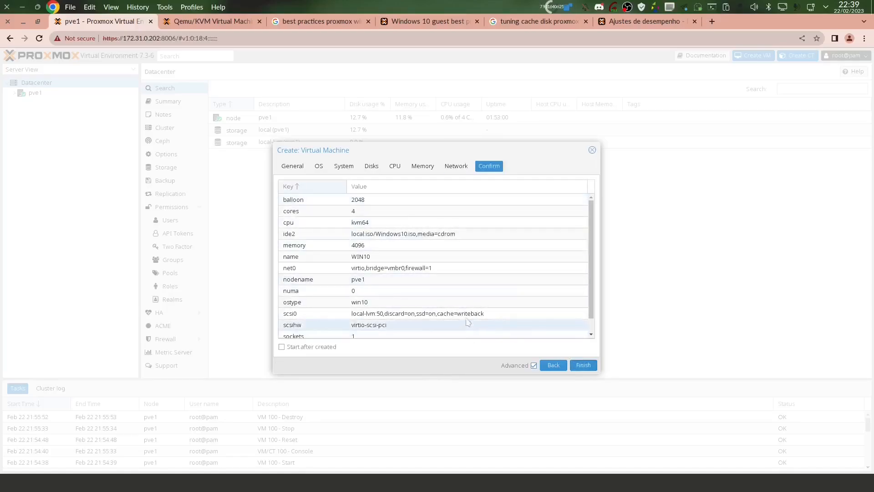
pyautogui.click(585, 368)
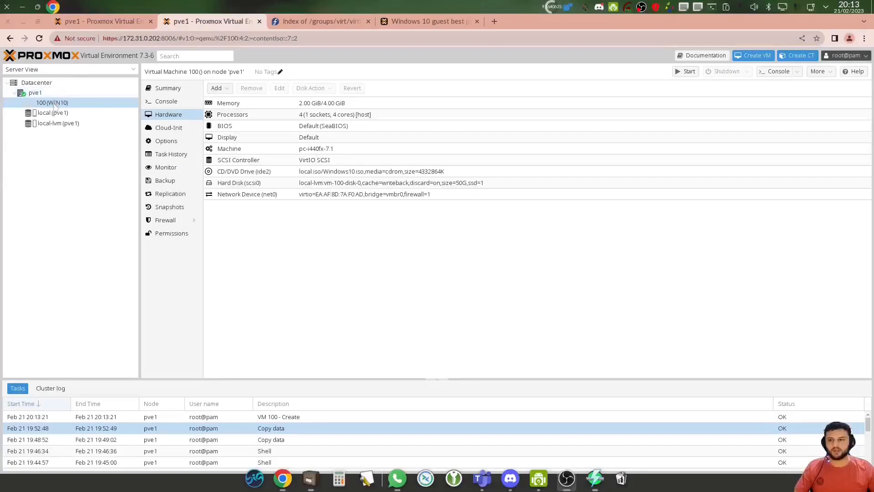
# Step: Prepare an additional CD/DVD drive for the WIN10 machine using virtio-win-0.1.221.iso from local storage
pyautogui.click(56, 103)
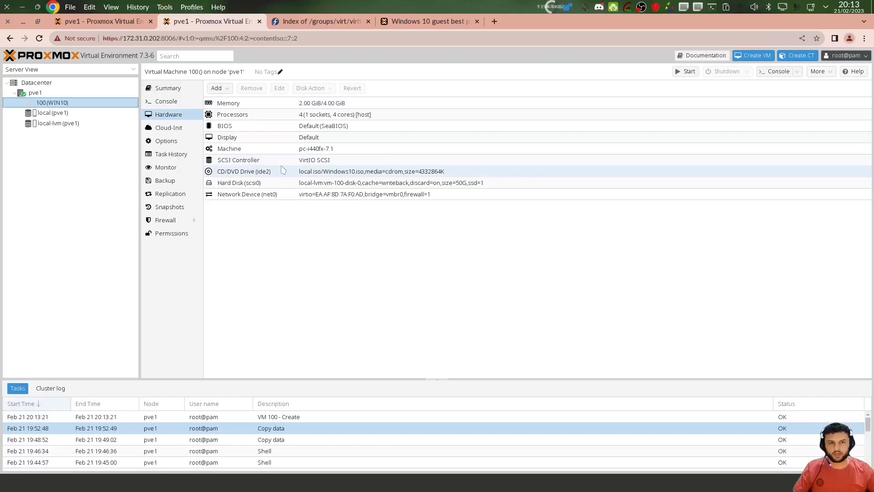
pyautogui.click(225, 91)
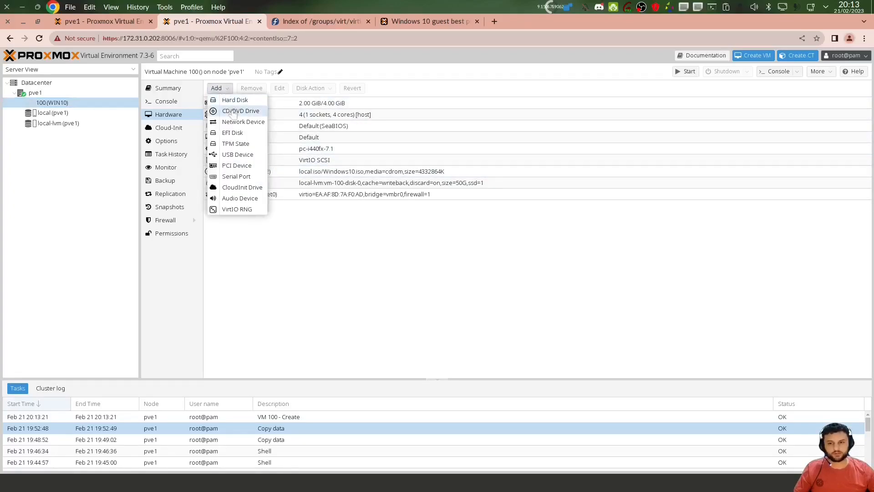
pyautogui.click(226, 112)
pyautogui.click(430, 253)
pyautogui.click(412, 279)
pyautogui.click(414, 267)
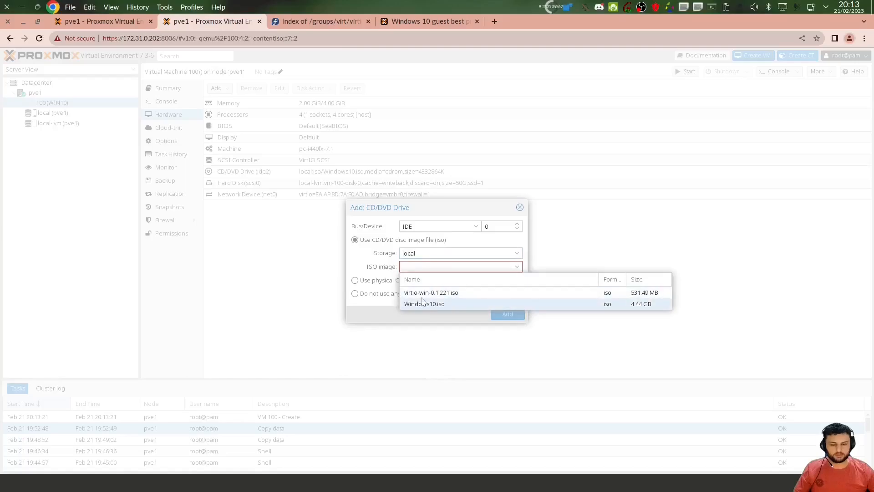
pyautogui.click(428, 293)
# Step: Keep the new drive's bus on IDE 0 and add the drive to the machine
pyautogui.click(474, 226)
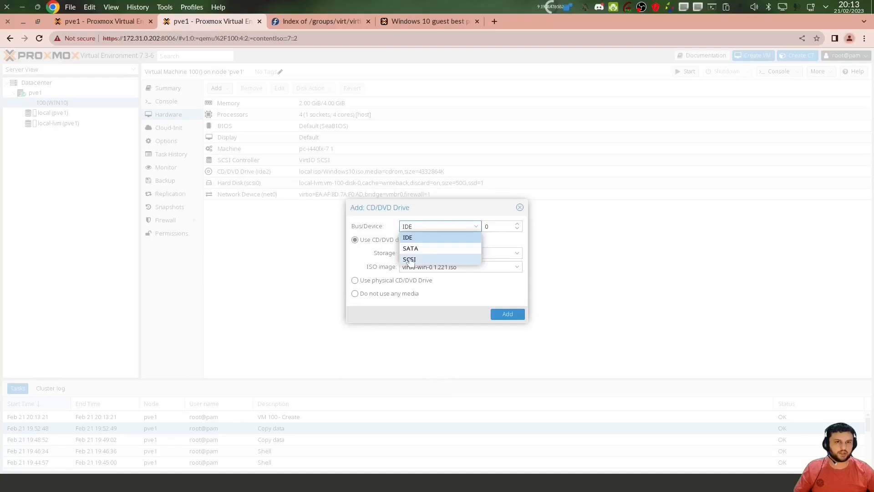
pyautogui.click(411, 237)
pyautogui.click(449, 226)
pyautogui.click(425, 239)
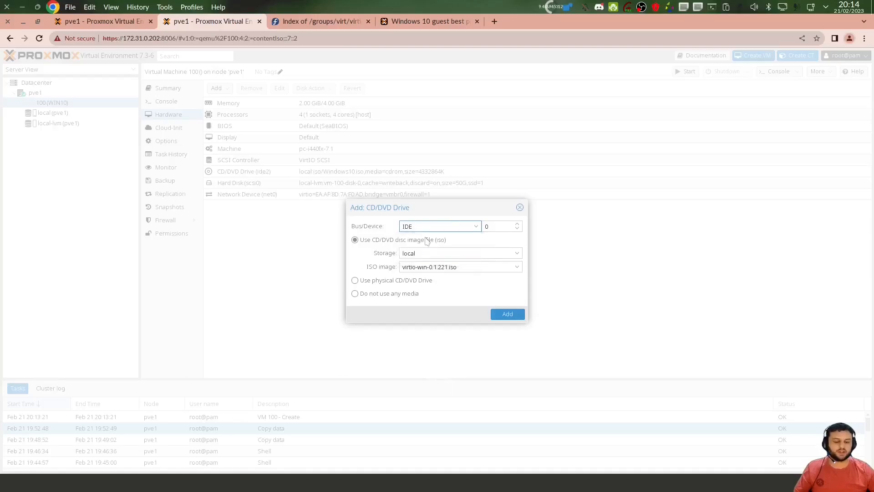
pyautogui.click(507, 314)
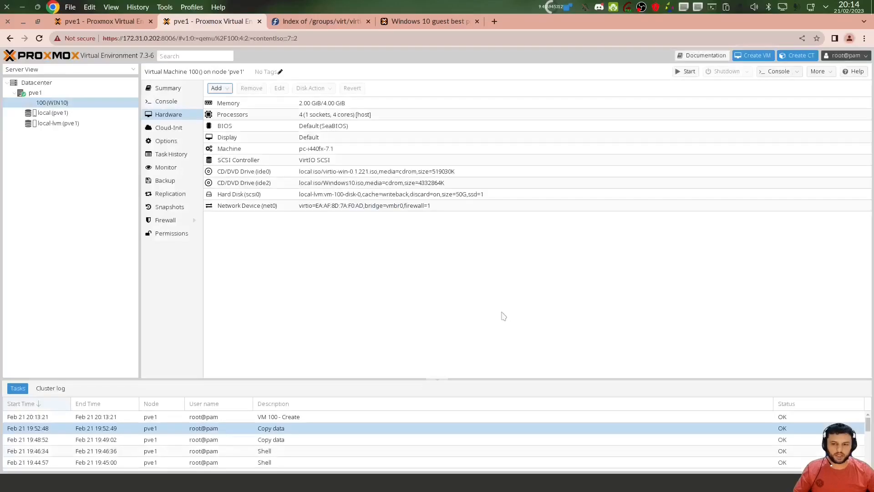
# Step: Start the WIN10 virtual machine with its console open and look into the machine's options
pyautogui.click(167, 101)
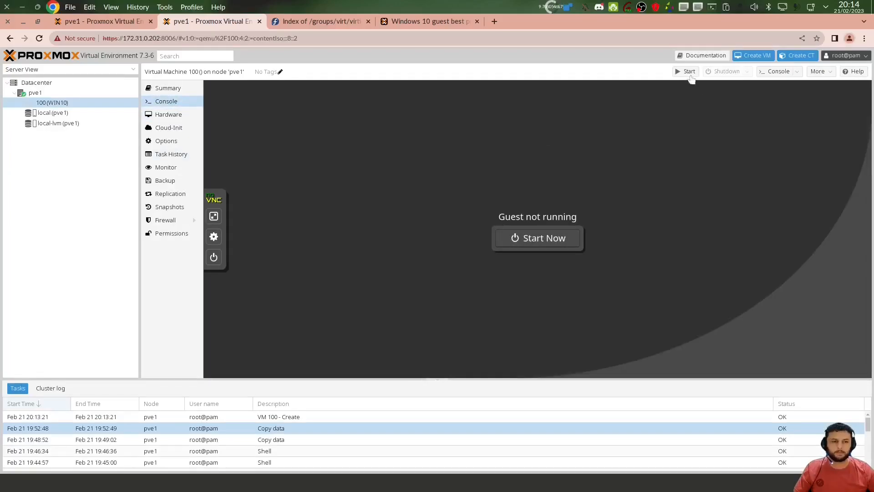
pyautogui.click(685, 71)
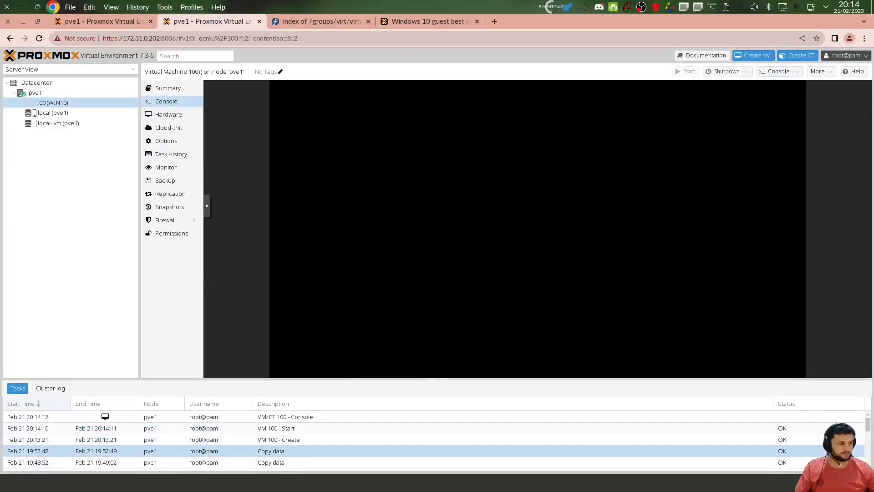
pyautogui.click(166, 140)
pyautogui.click(327, 150)
pyautogui.doubleClick(327, 149)
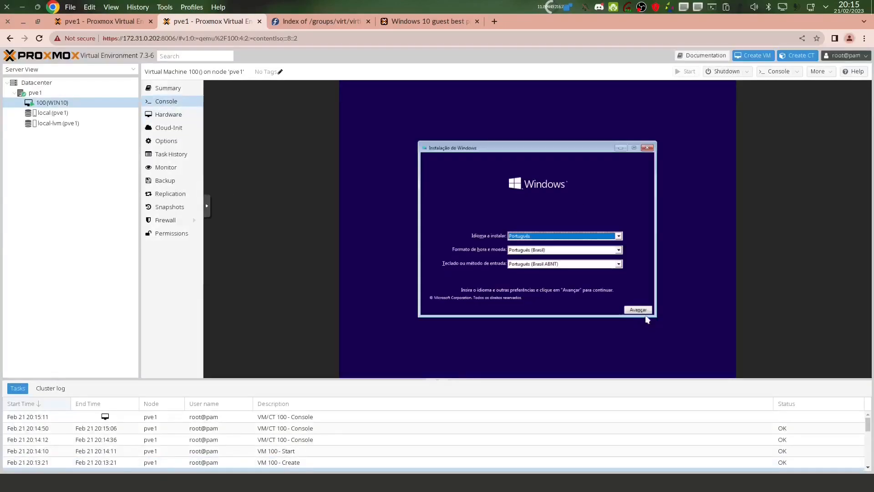
# Step: Start the Windows setup with Português (Brasil) settings and proceed to the choice of installation disk
pyautogui.click(639, 309)
pyautogui.click(547, 234)
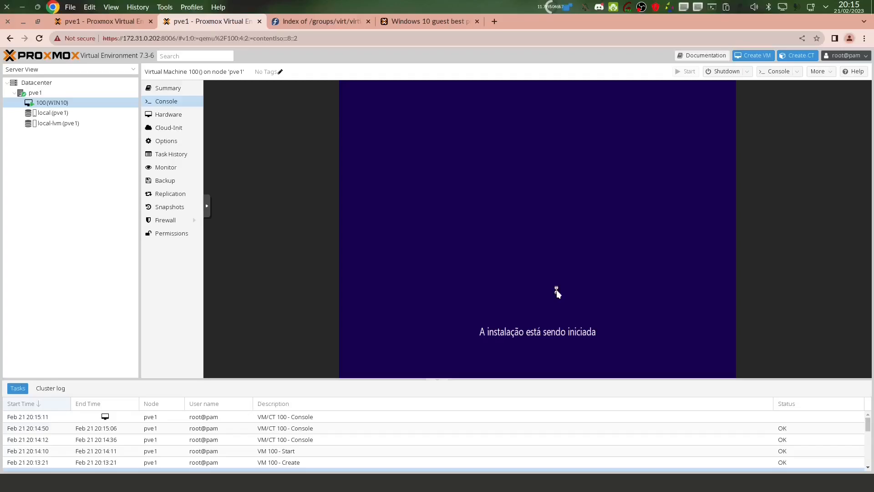
pyautogui.click(532, 296)
pyautogui.click(479, 198)
pyautogui.click(636, 296)
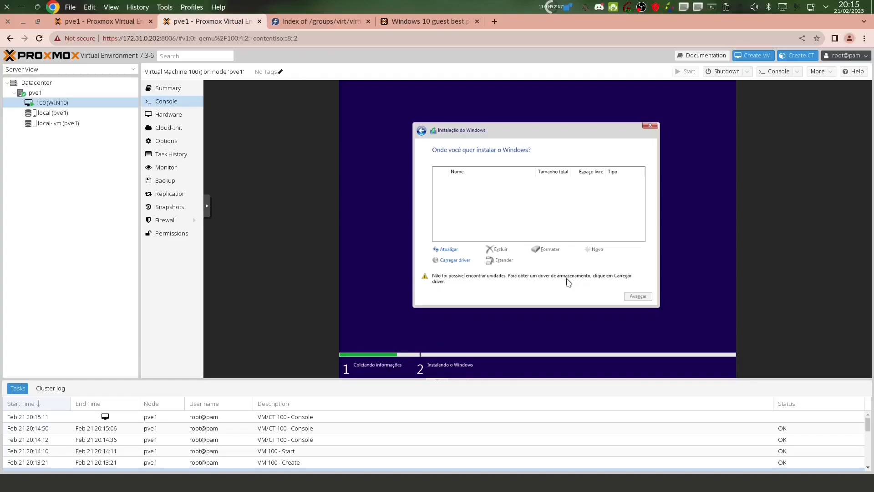
# Step: Load the Red Hat VirtIO SCSI pass-through controller driver from the amd64\w10 folder of the virtio-win CD
pyautogui.click(454, 260)
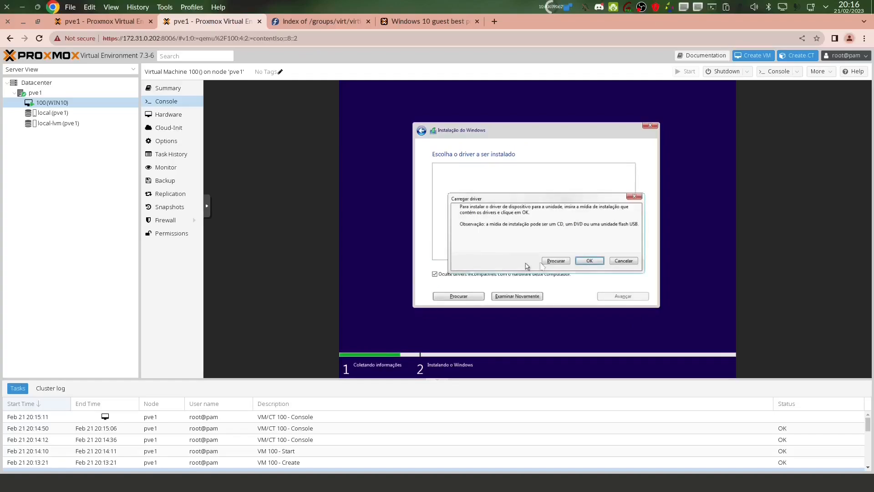
pyautogui.click(551, 264)
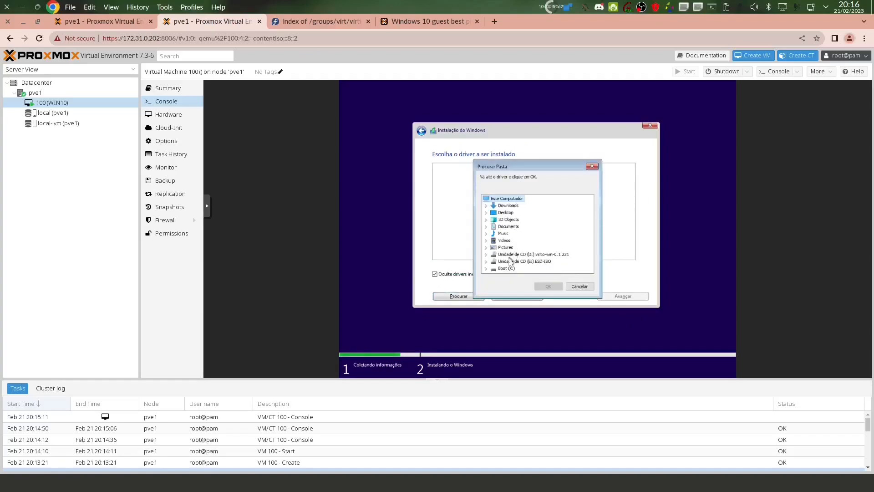
pyautogui.click(523, 254)
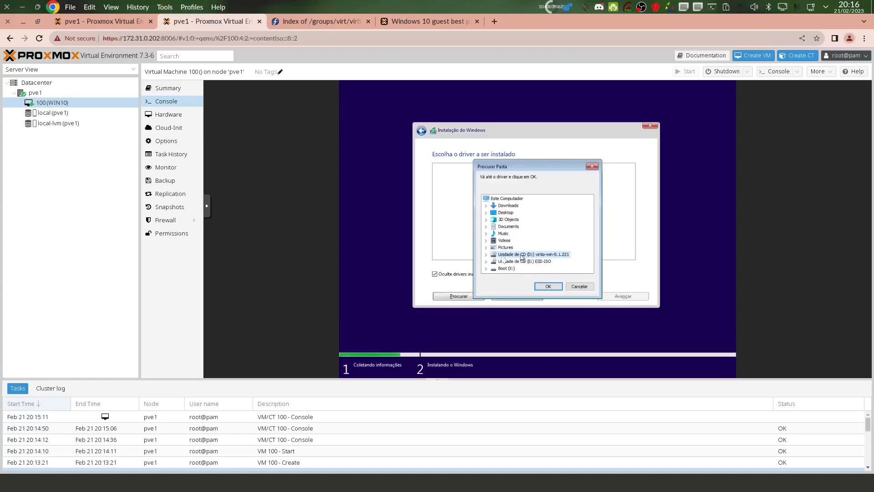
pyautogui.doubleClick(492, 255)
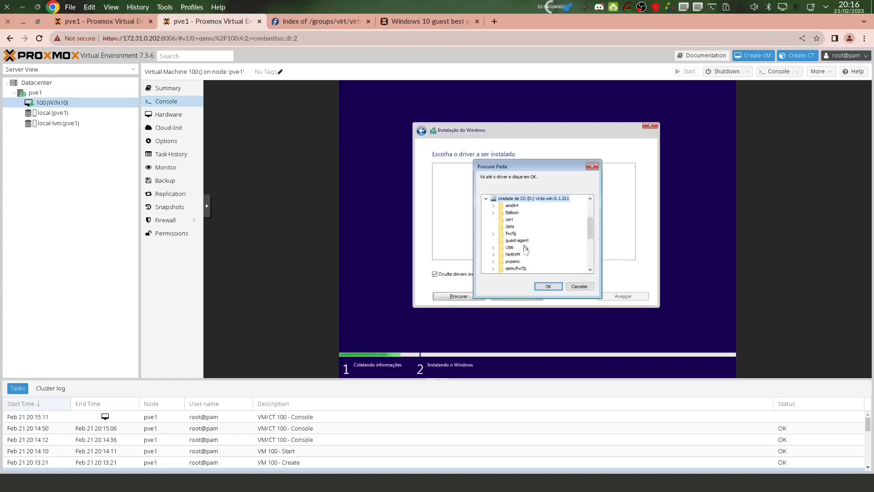
pyautogui.scroll(-1, 527, 268)
pyautogui.scroll(-4, 514, 263)
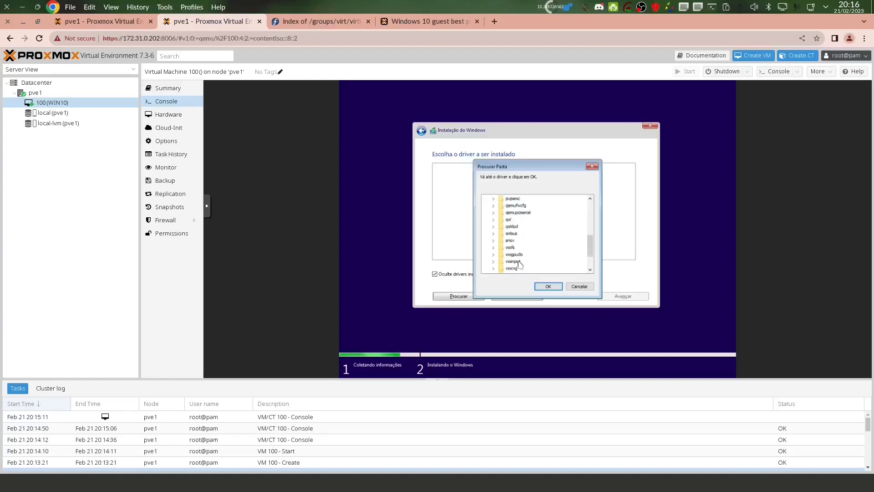
pyautogui.scroll(1, 523, 265)
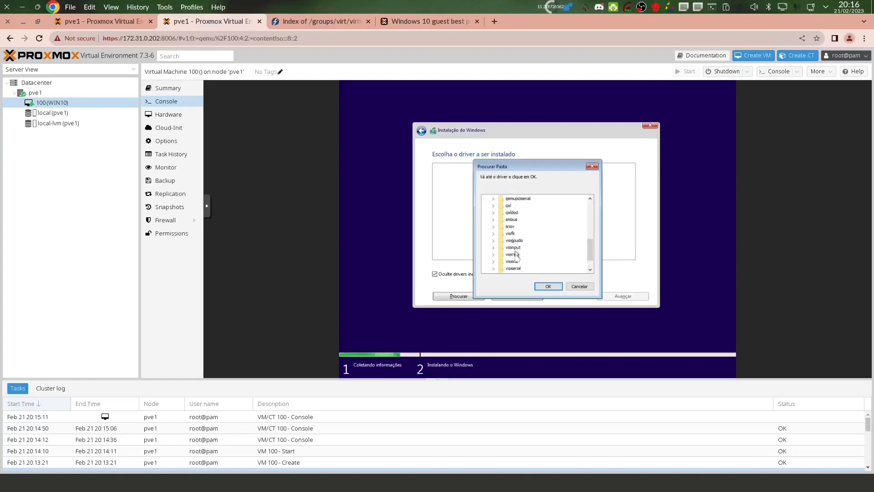
pyautogui.scroll(5, 513, 262)
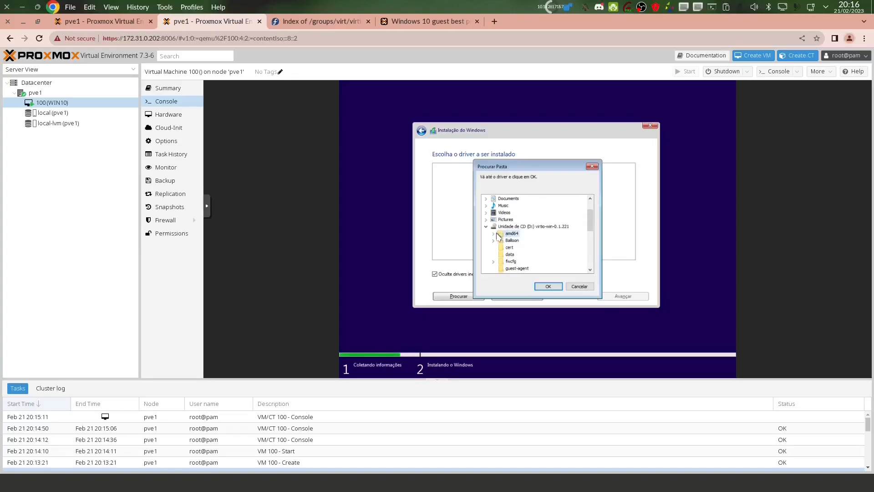
pyautogui.click(495, 234)
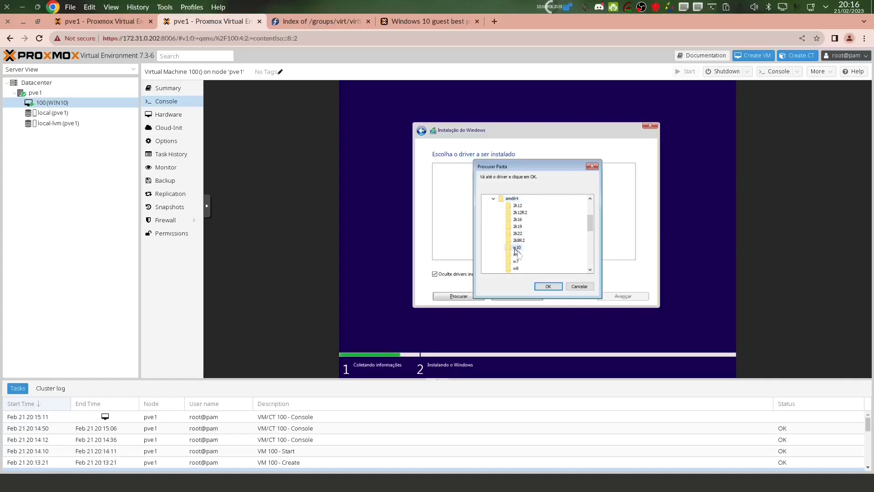
pyautogui.click(546, 286)
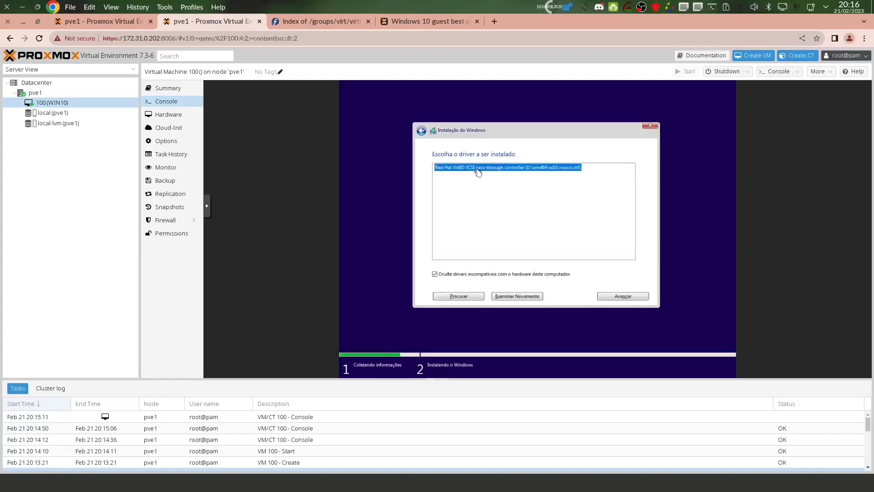
pyautogui.click(608, 299)
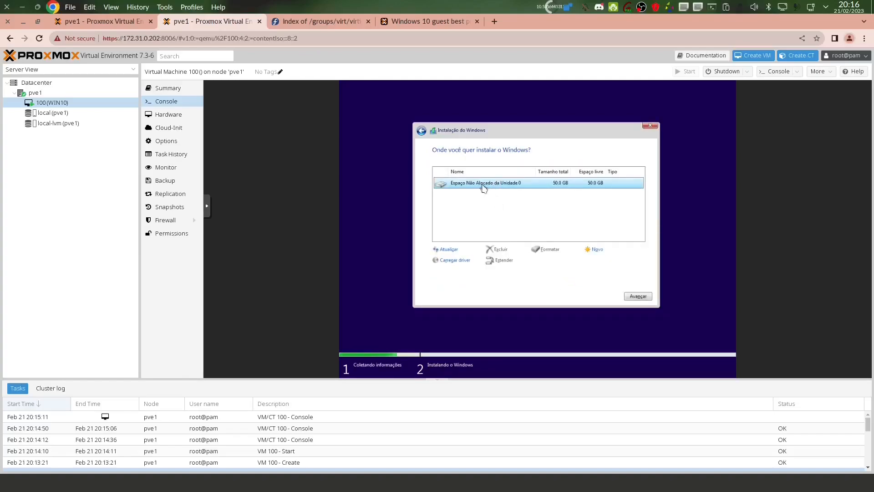
# Step: Load the Red Hat VirtIO Ethernet Adapter driver from the NetKVM\w10\amd64 folder of the virtio-win CD
pyautogui.click(451, 264)
pyautogui.click(555, 262)
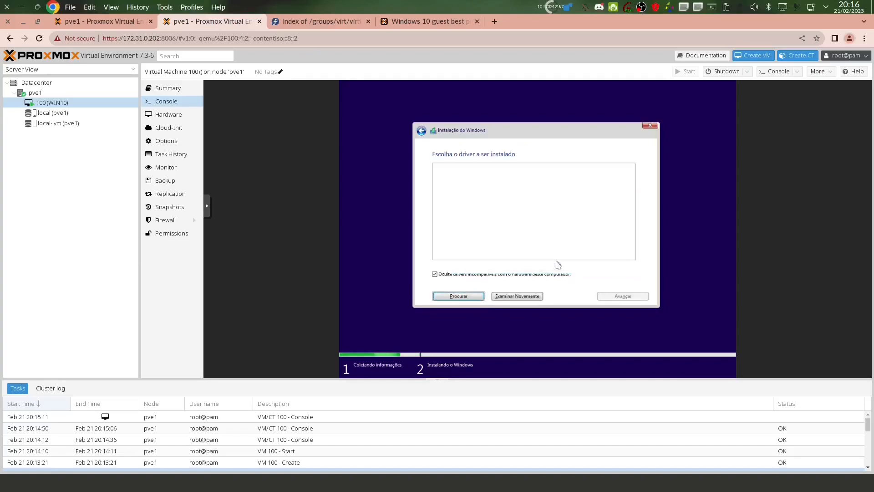
pyautogui.click(501, 254)
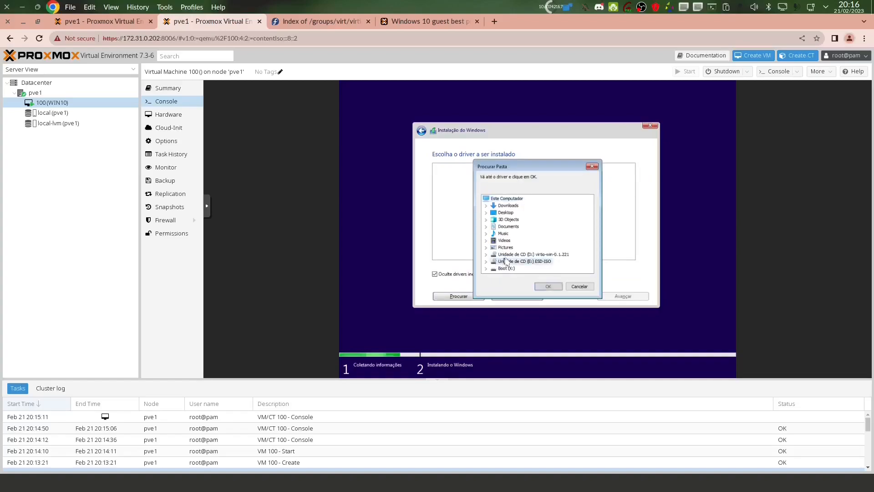
pyautogui.click(509, 247)
pyautogui.scroll(-1, 525, 245)
pyautogui.click(515, 234)
pyautogui.click(515, 261)
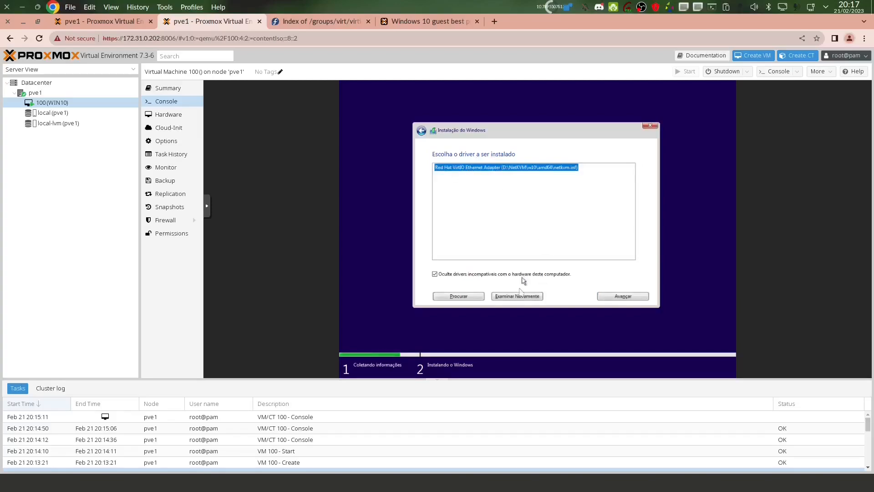
pyautogui.click(621, 296)
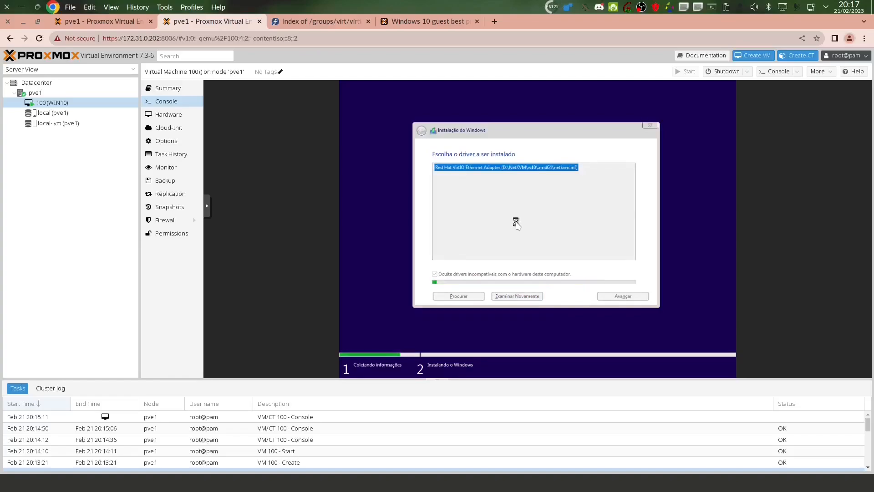
# Step: Install Windows on the unallocated space of drive 0 and go through the initial setup to the desktop
pyautogui.click(638, 295)
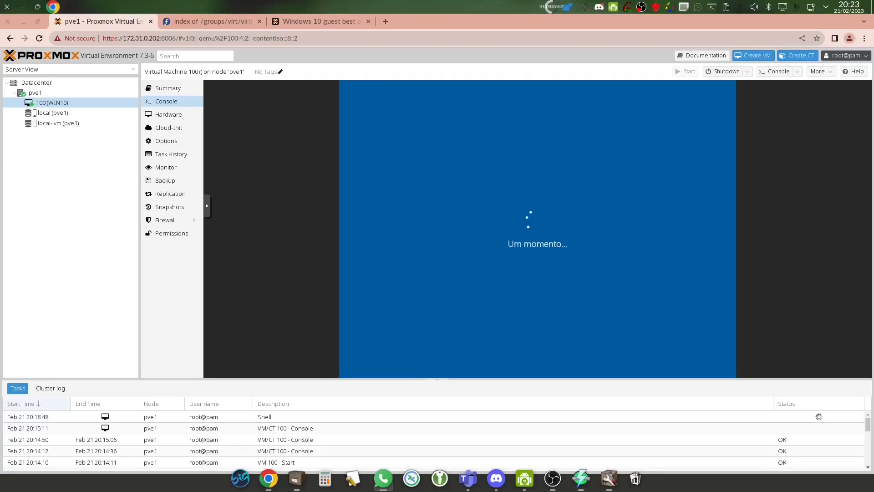
pyautogui.click(673, 349)
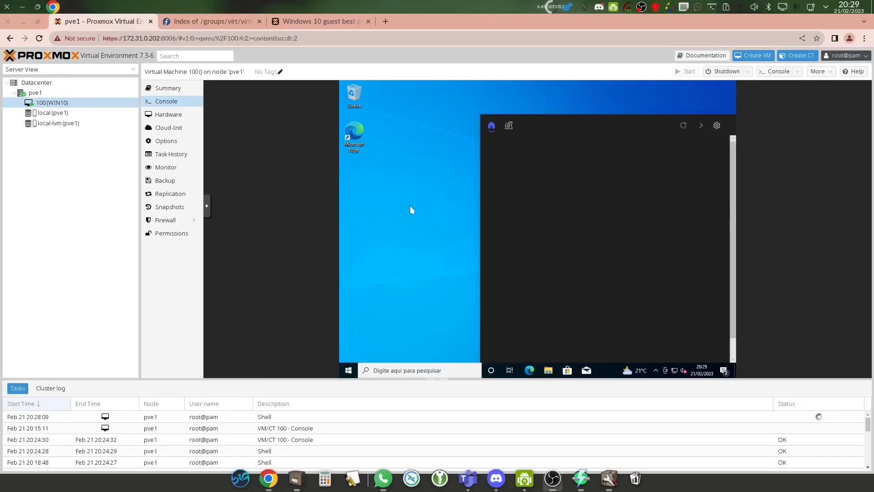
# Step: Dismiss the news panel and open the Device Manager from the Windows system information page
pyautogui.click(414, 209)
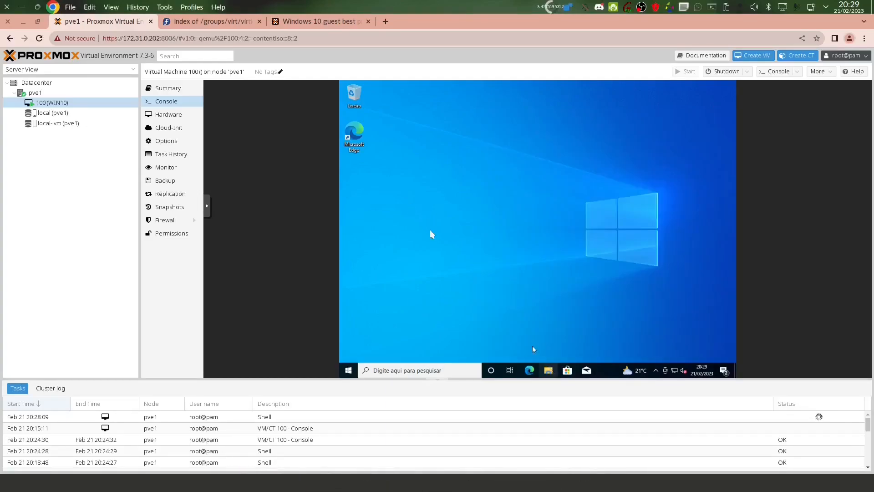
pyautogui.rightClick(414, 240)
pyautogui.click(435, 344)
pyautogui.scroll(-4, 602, 274)
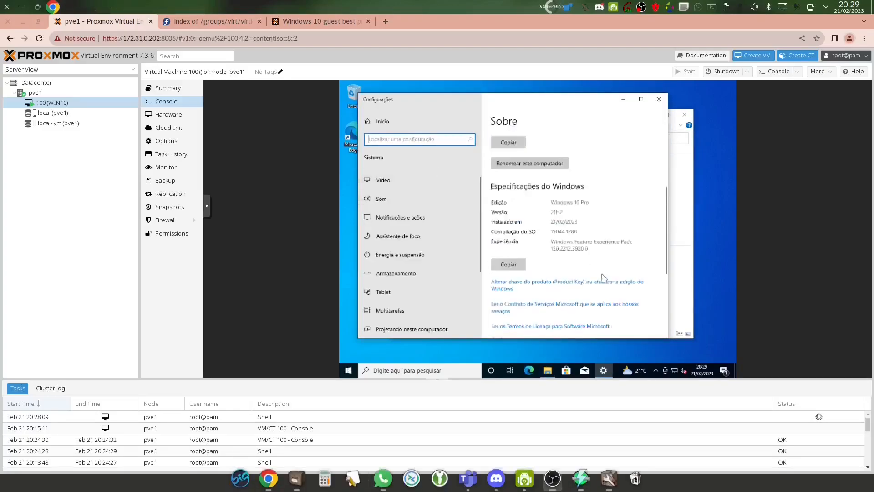
pyautogui.scroll(-3, 602, 277)
pyautogui.click(525, 227)
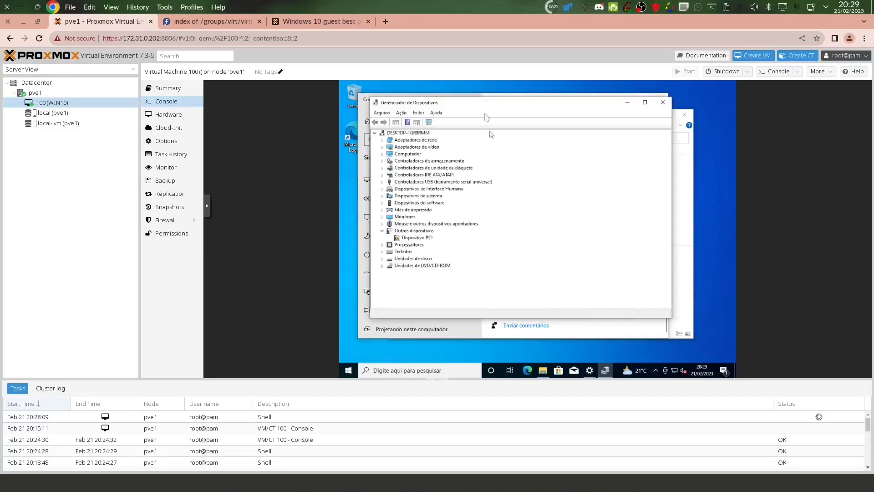
# Step: Update the driver of the unrecognized PCI device (Dispositivo PCI), using the virtio-win-0.1.221 CD drive (D:) as the driver source
pyautogui.doubleClick(386, 218)
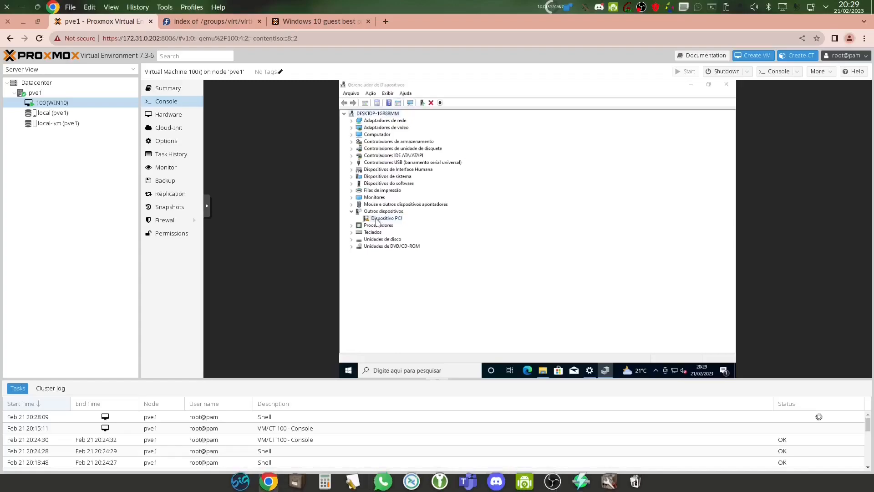
pyautogui.click(571, 265)
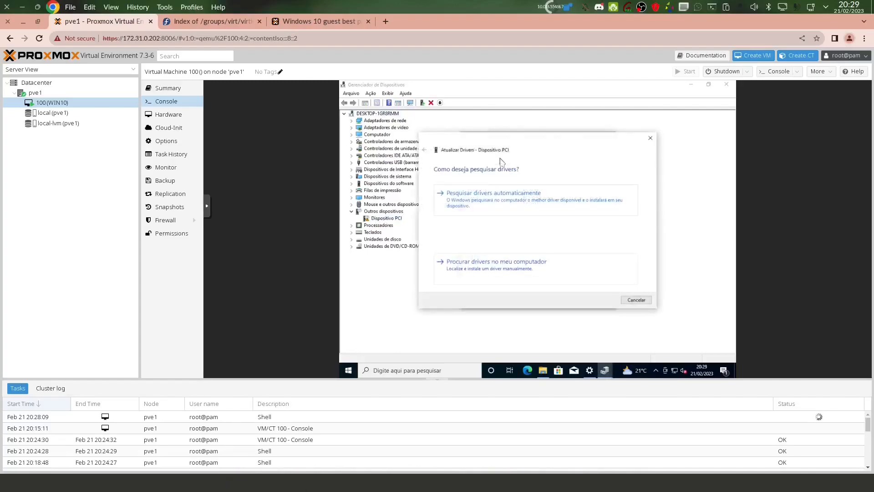
pyautogui.click(473, 270)
pyautogui.click(607, 198)
pyautogui.scroll(-4, 521, 242)
pyautogui.scroll(-1, 521, 242)
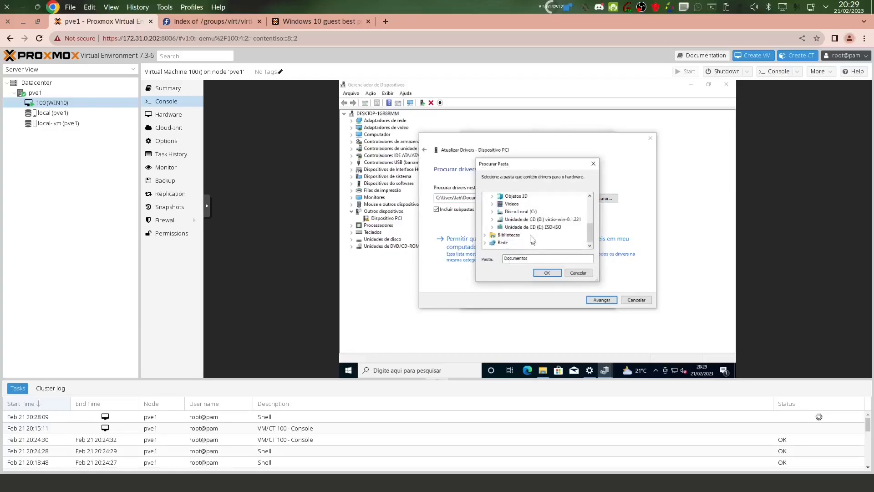
pyautogui.click(527, 219)
pyautogui.click(547, 273)
pyautogui.click(601, 299)
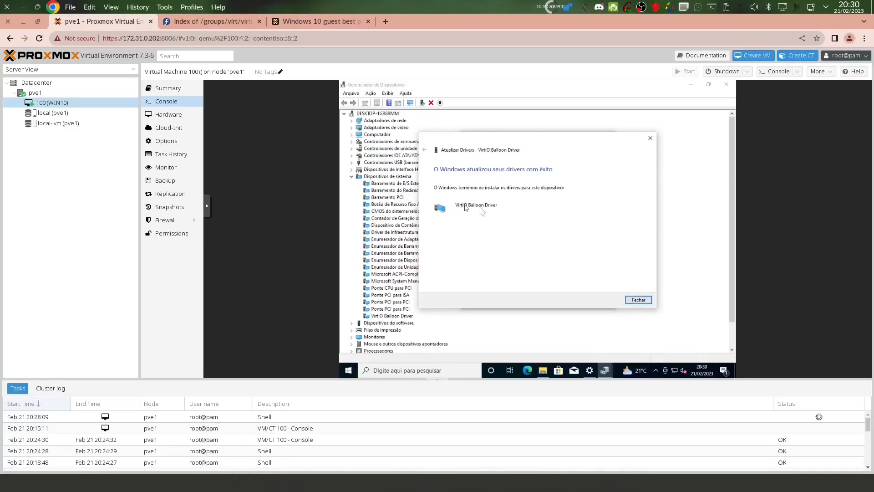
pyautogui.click(638, 303)
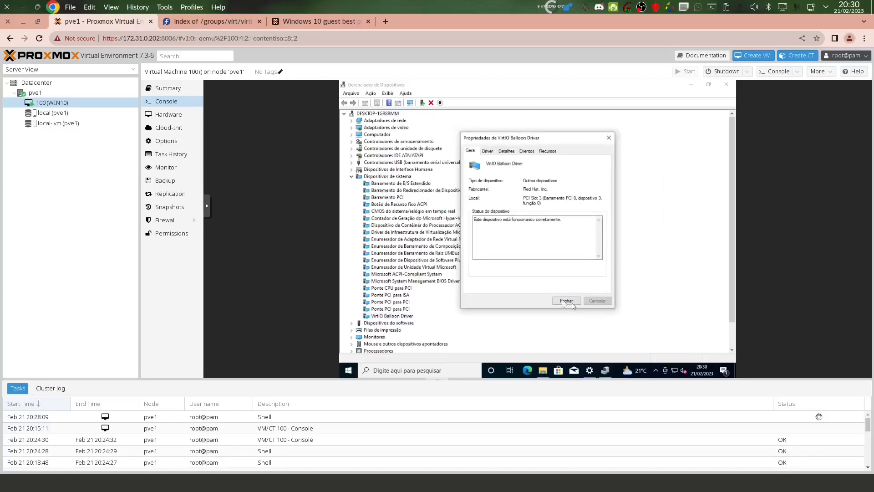
# Step: Close the balloon device's properties, collapse the system devices category and close the Device Manager
pyautogui.click(565, 300)
pyautogui.click(351, 176)
pyautogui.click(722, 86)
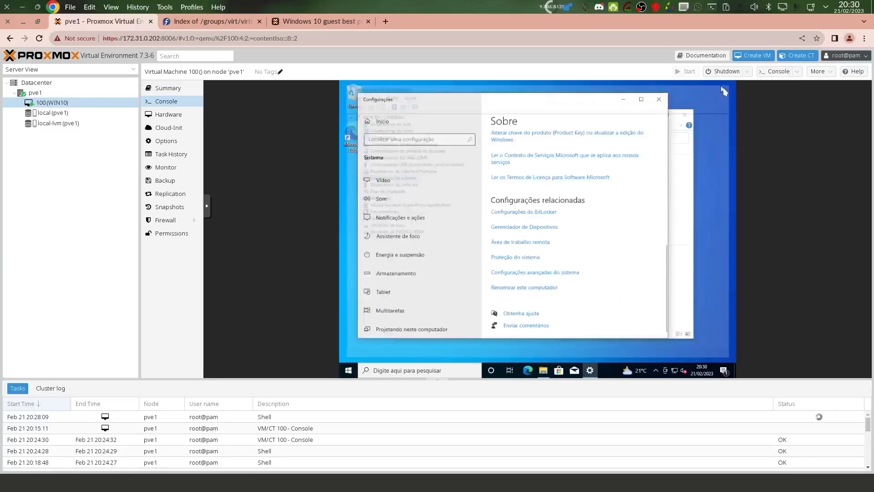